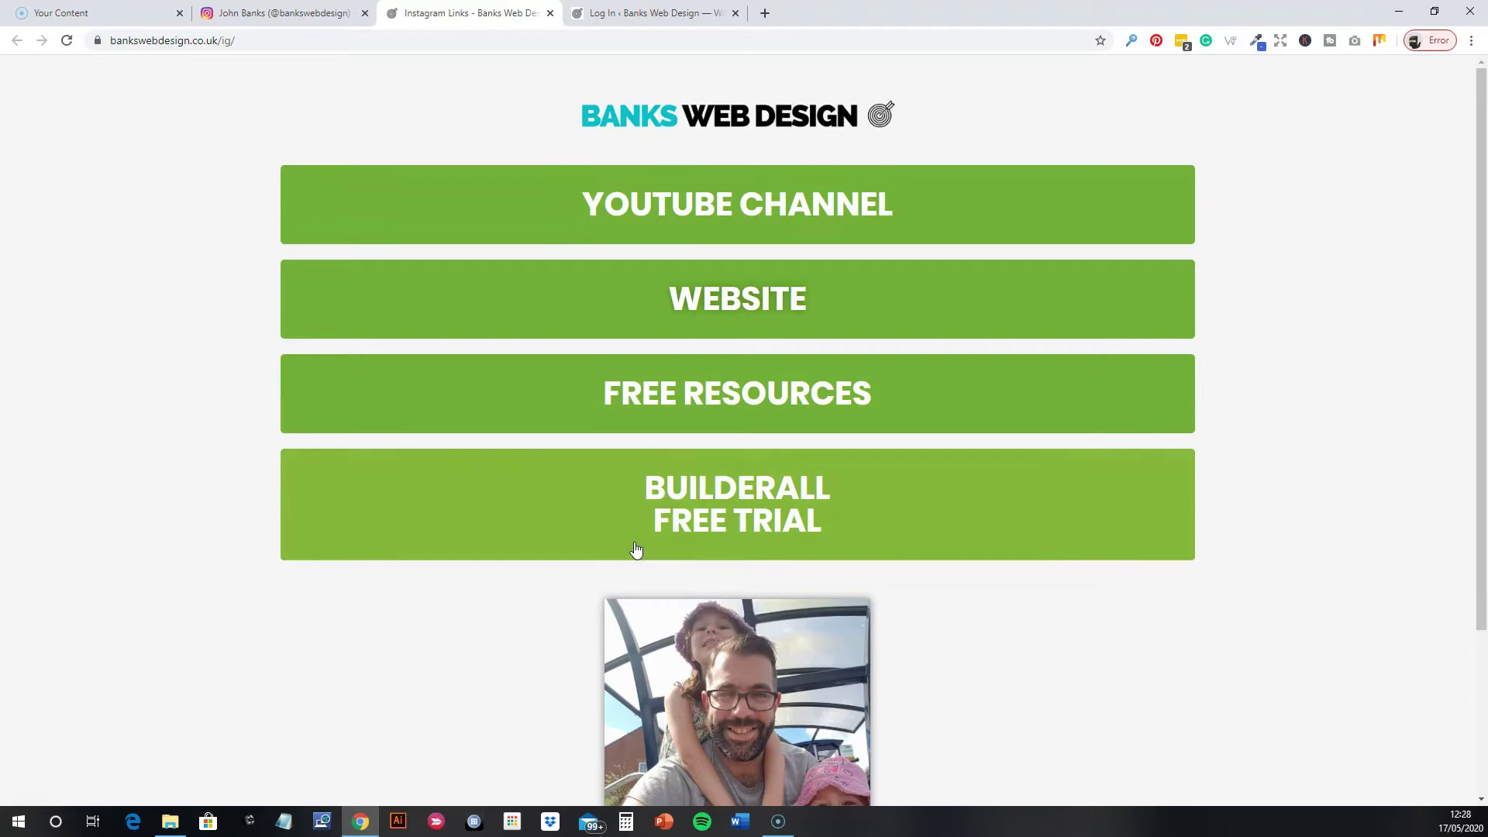
Review the finished Instagram links page from its logo and link buttons down to the social icons and footer.
scroll(481, 654, "down", 3)
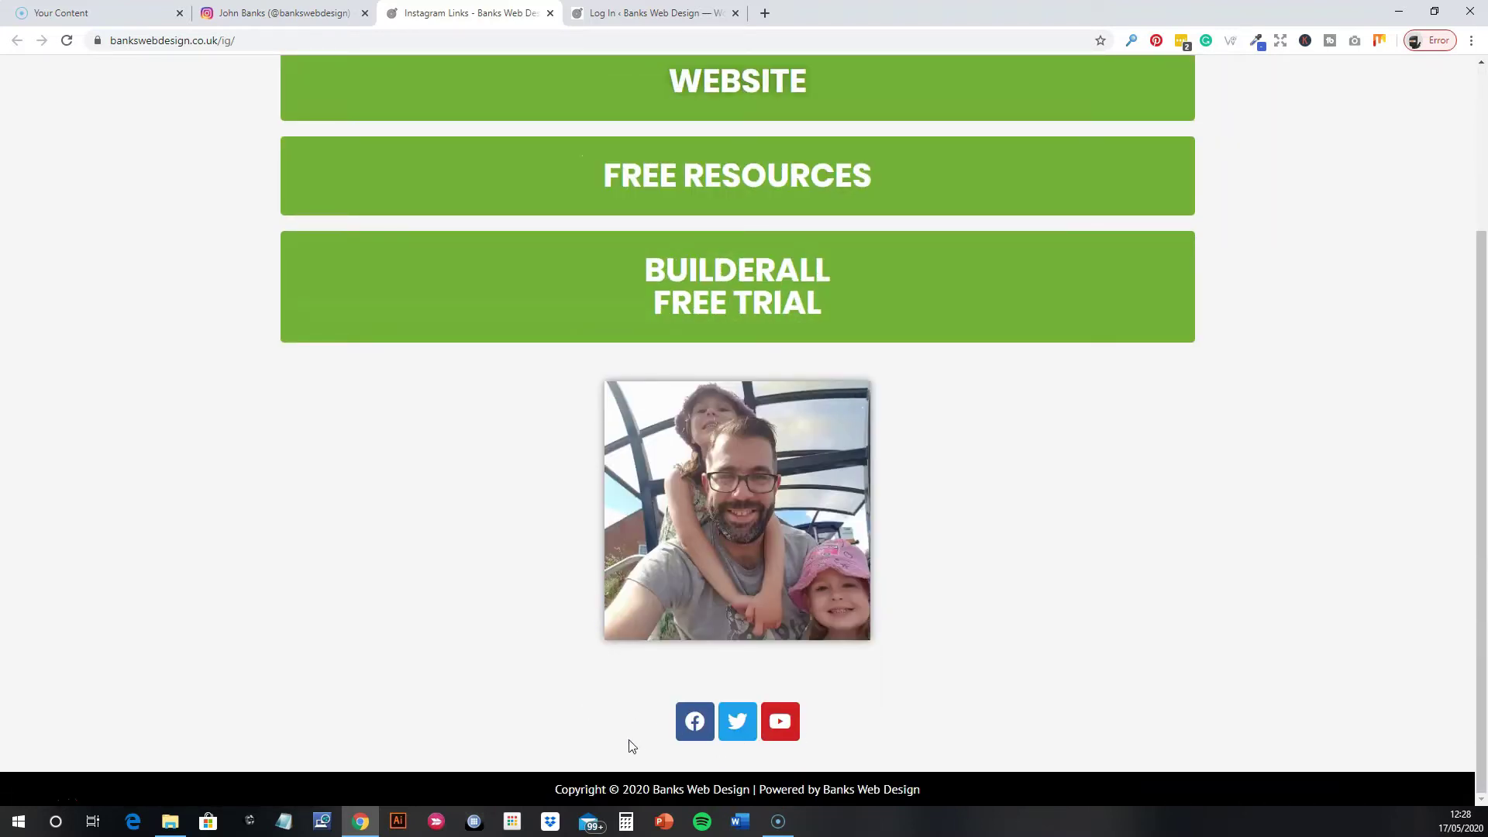
scroll(519, 634, "up", 3)
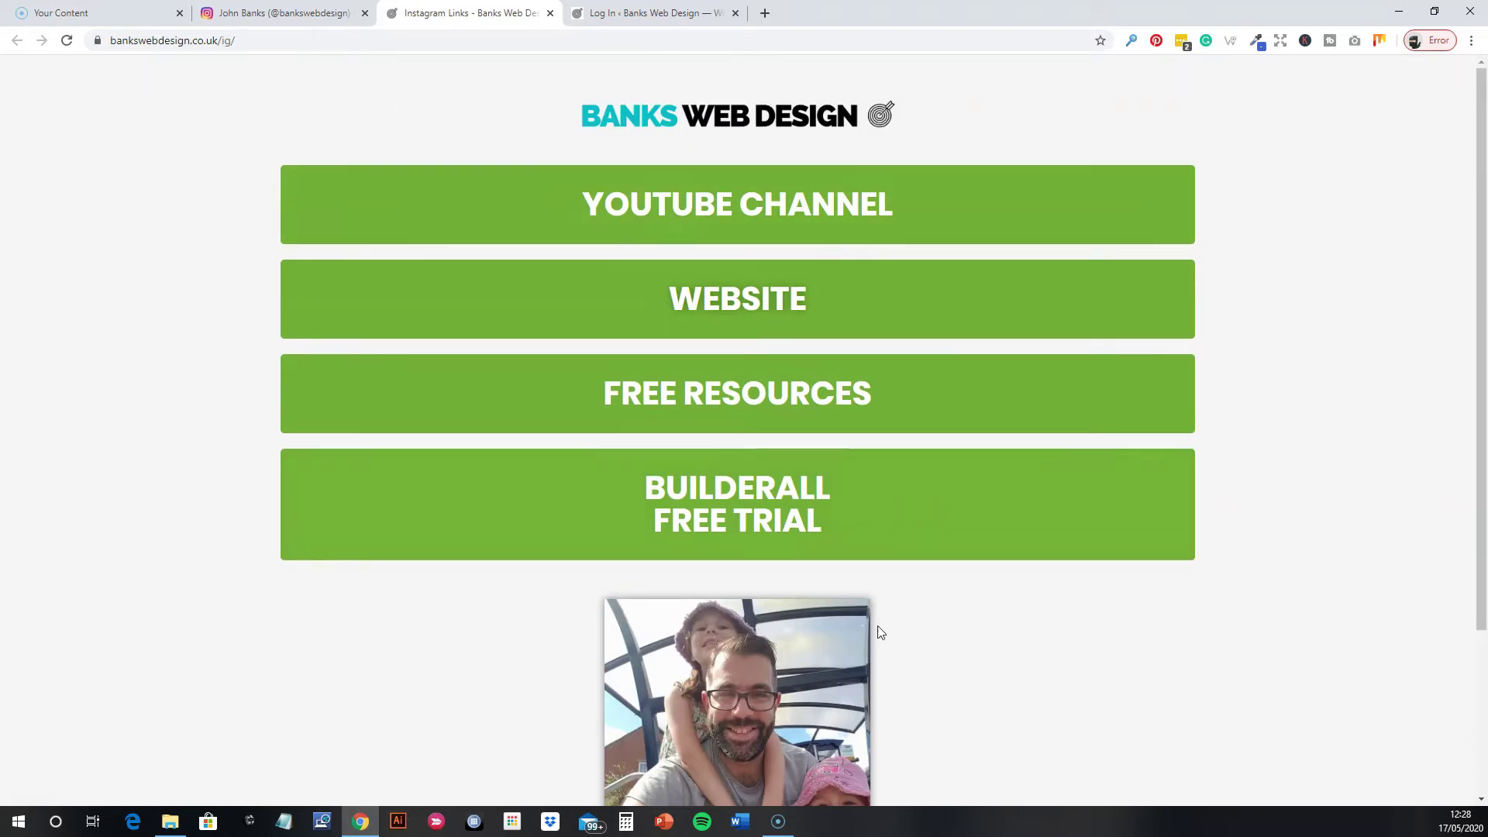
scroll(503, 712, "down", 1)
scroll(465, 709, "up", 1)
Log in to the WordPress dashboard and add a new page titled "Instagram Links 2".
left_click(655, 17)
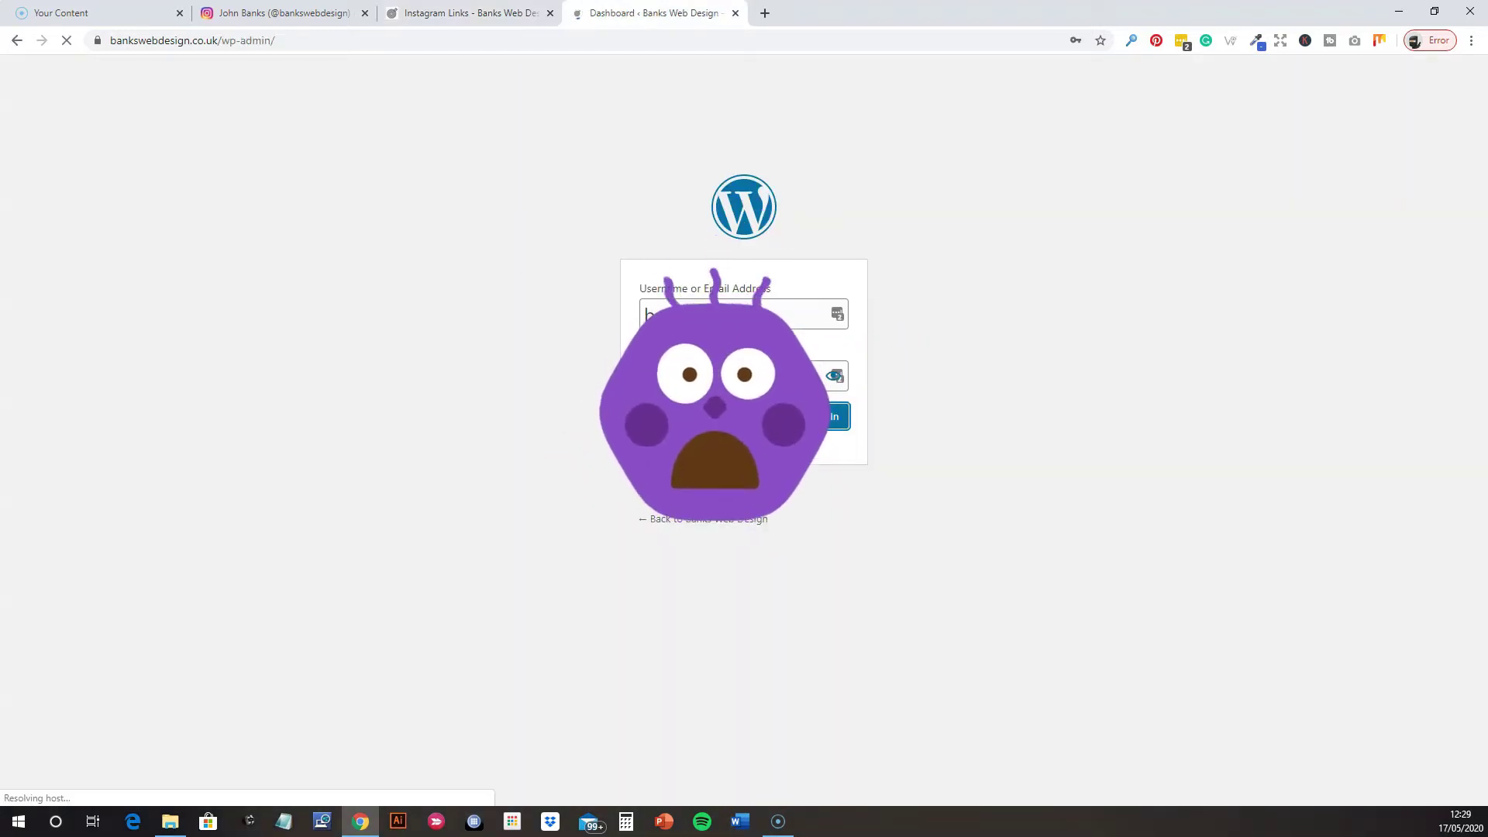
left_click(819, 423)
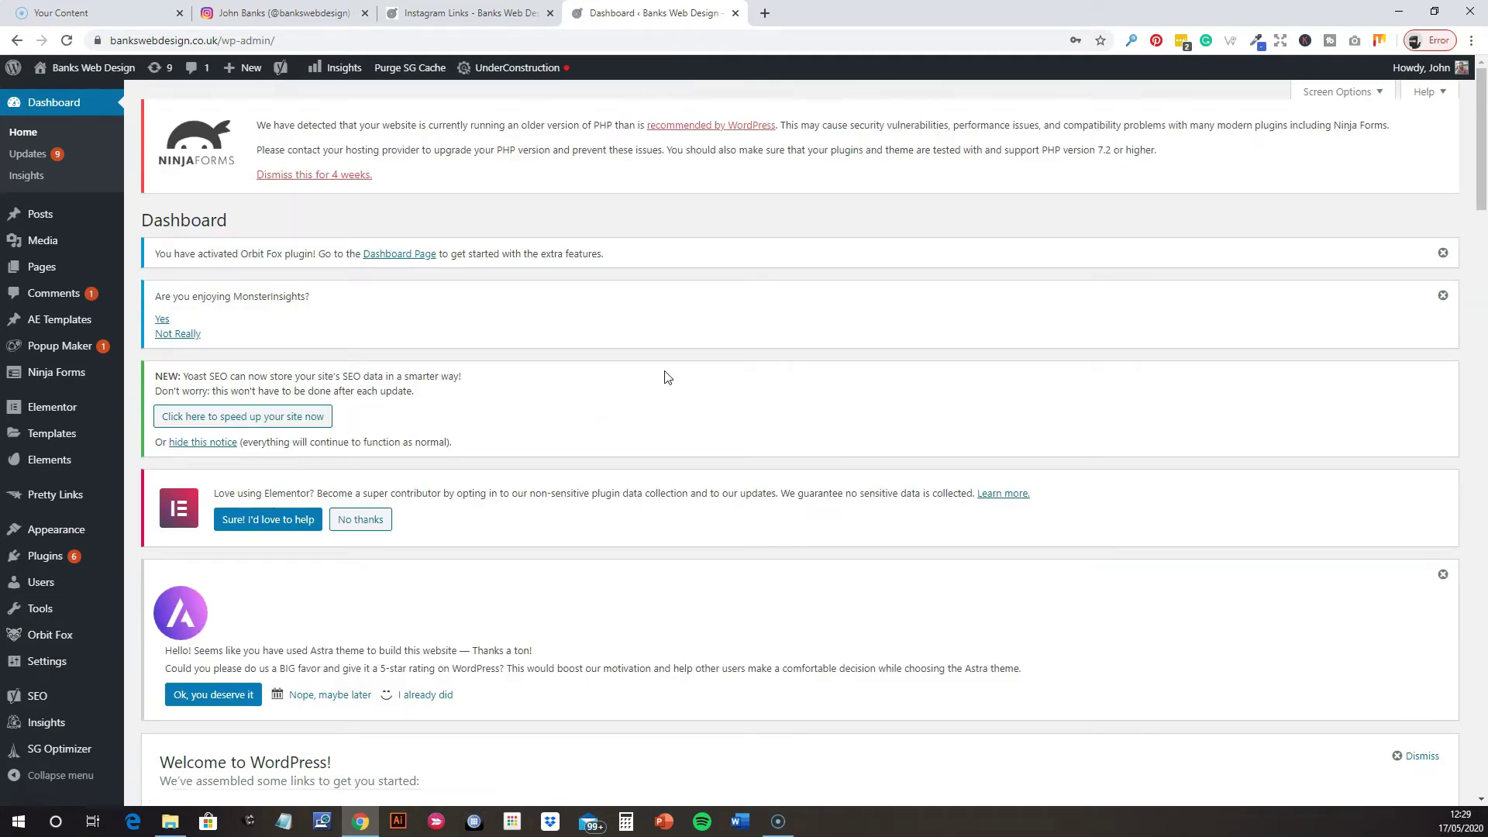
mouse_move(43, 266)
left_click(153, 292)
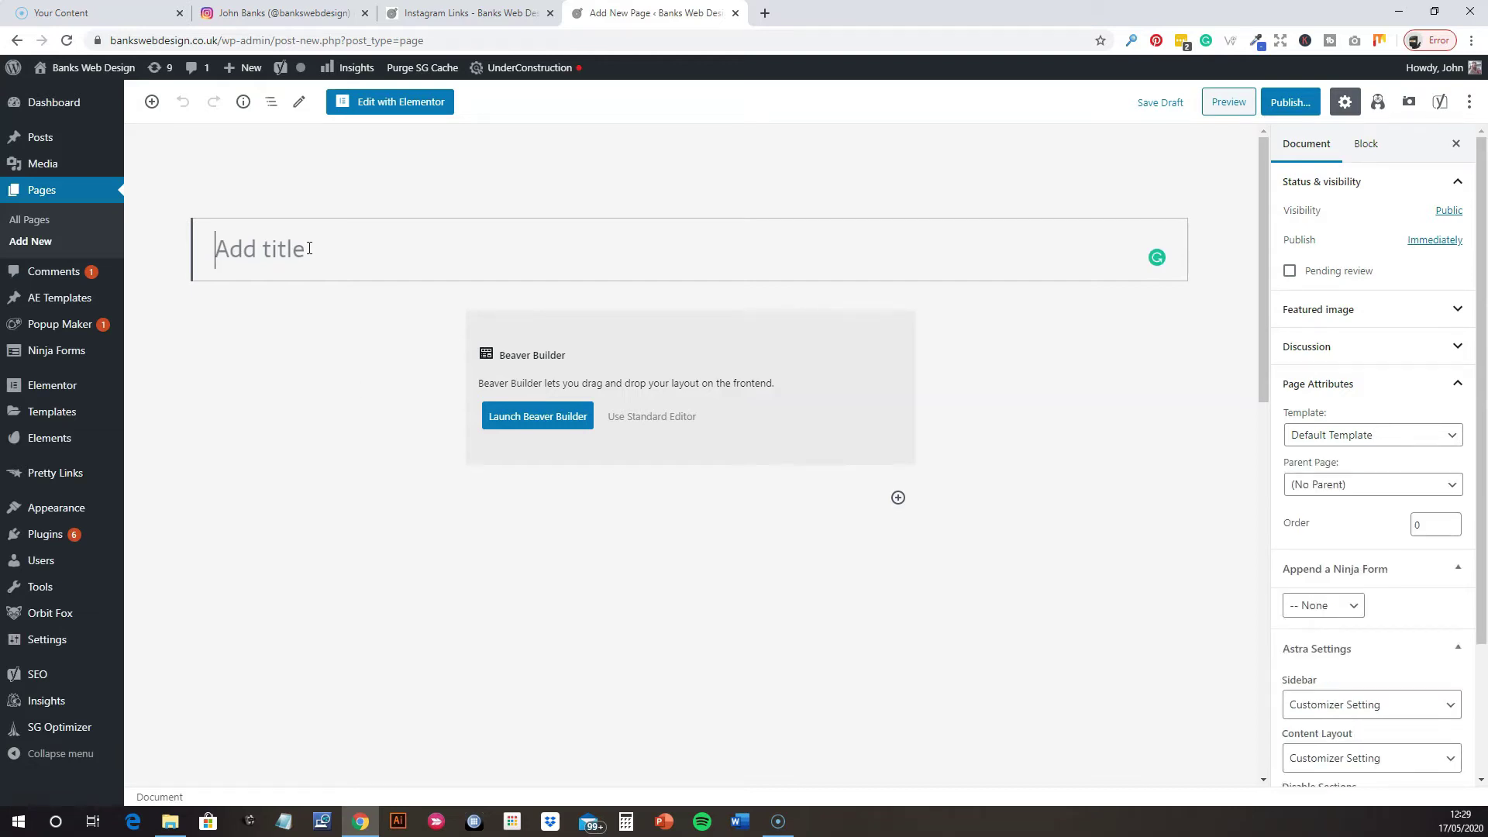
type("Instagram ")
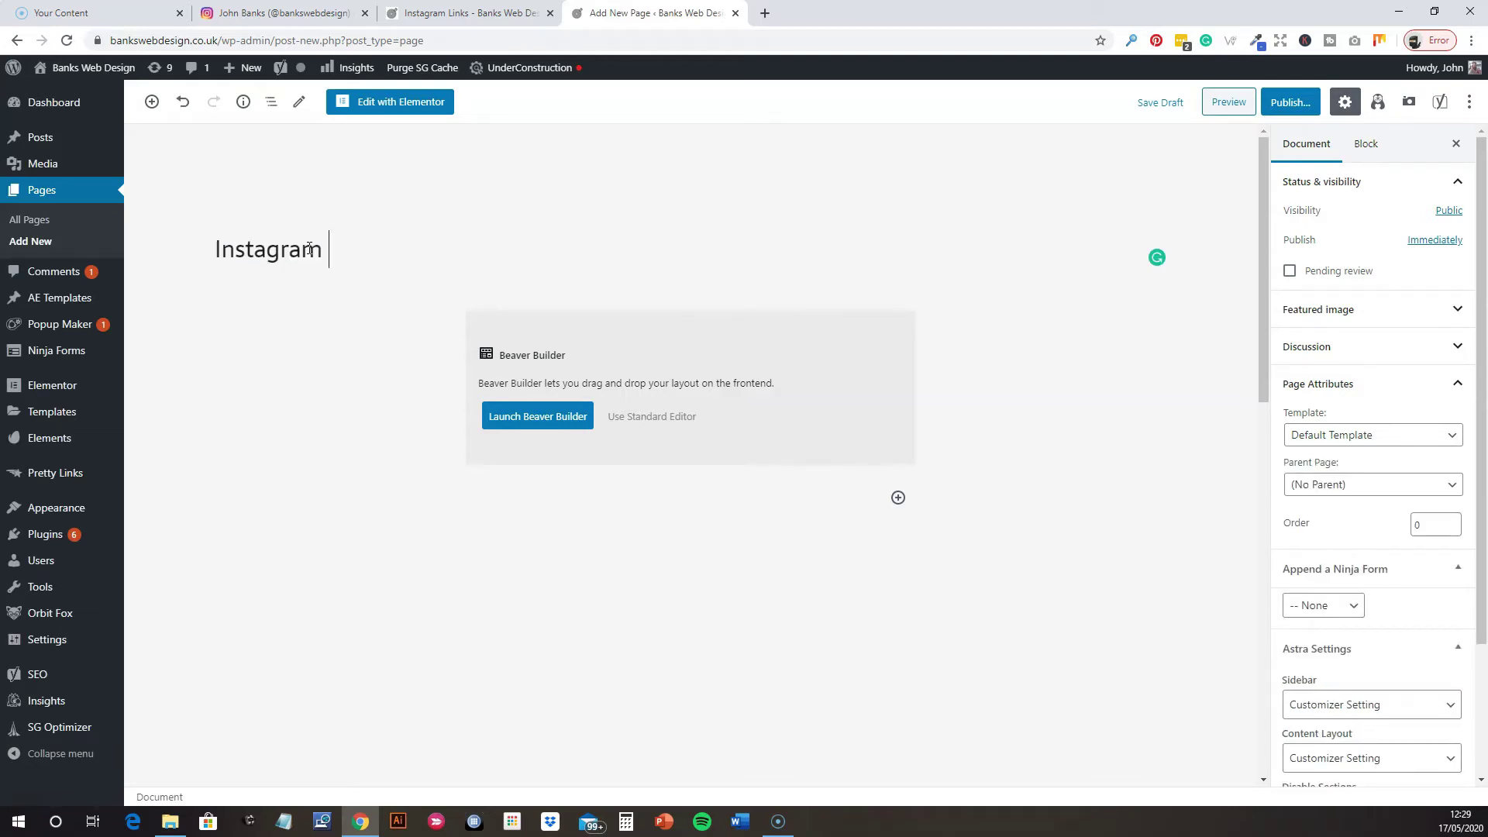
type("Link")
type("s 2")
Set the new page's template to Elementor Canvas and publish the page.
left_click(1287, 107)
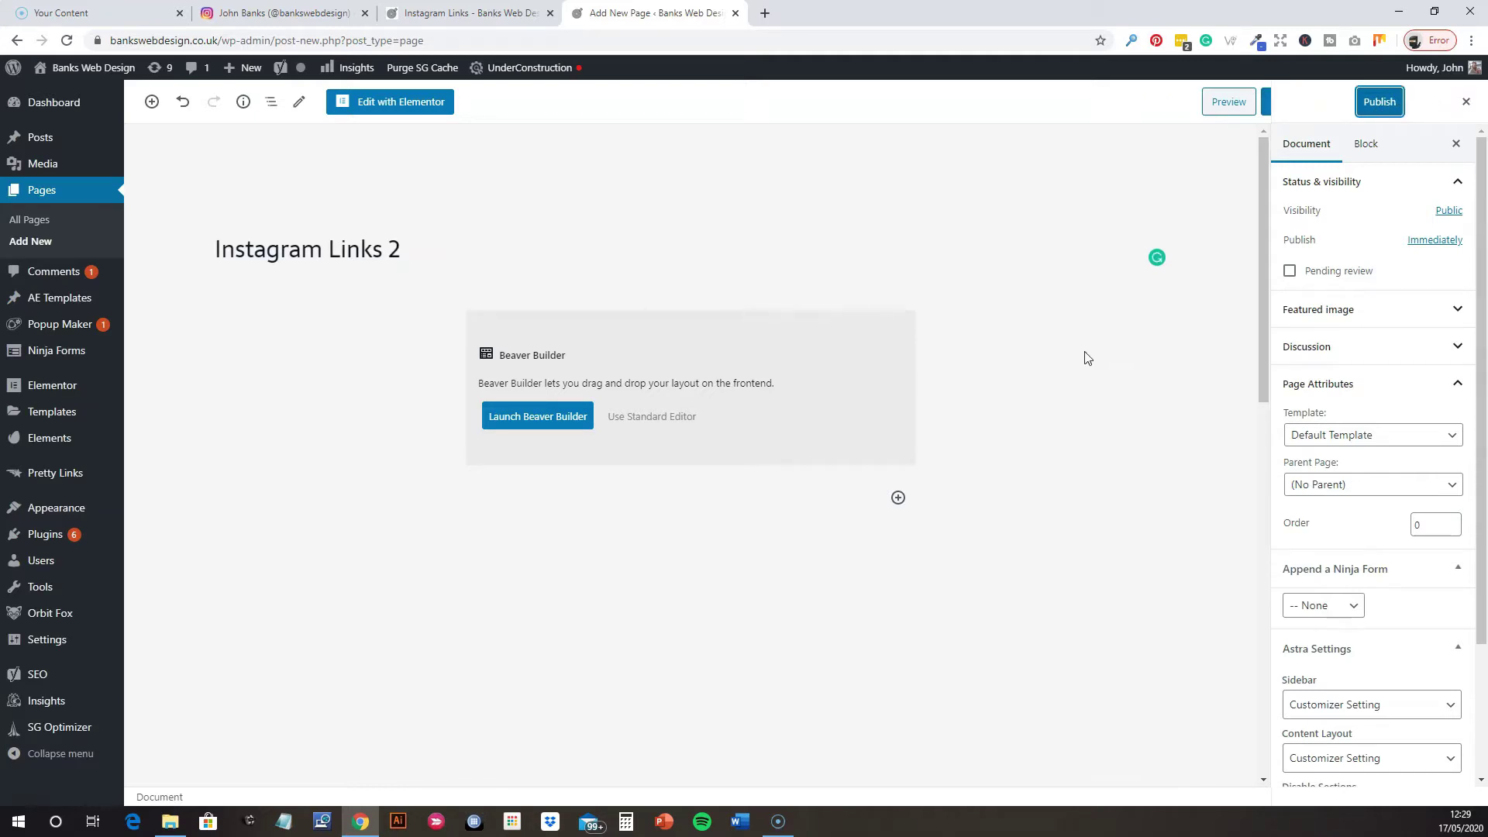
scroll(1117, 446, "down", 3)
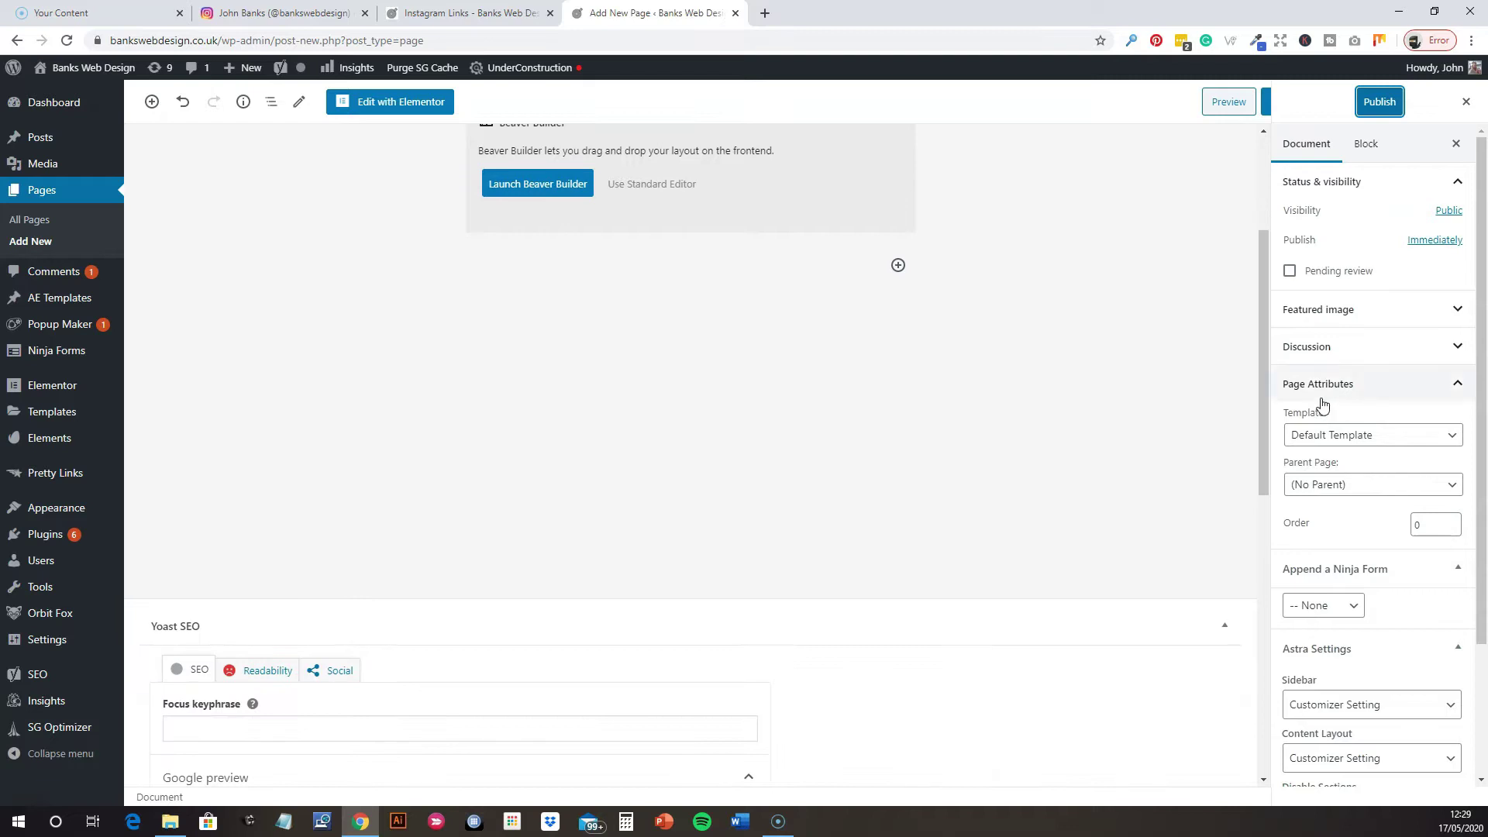
scroll(1023, 398, "up", 3)
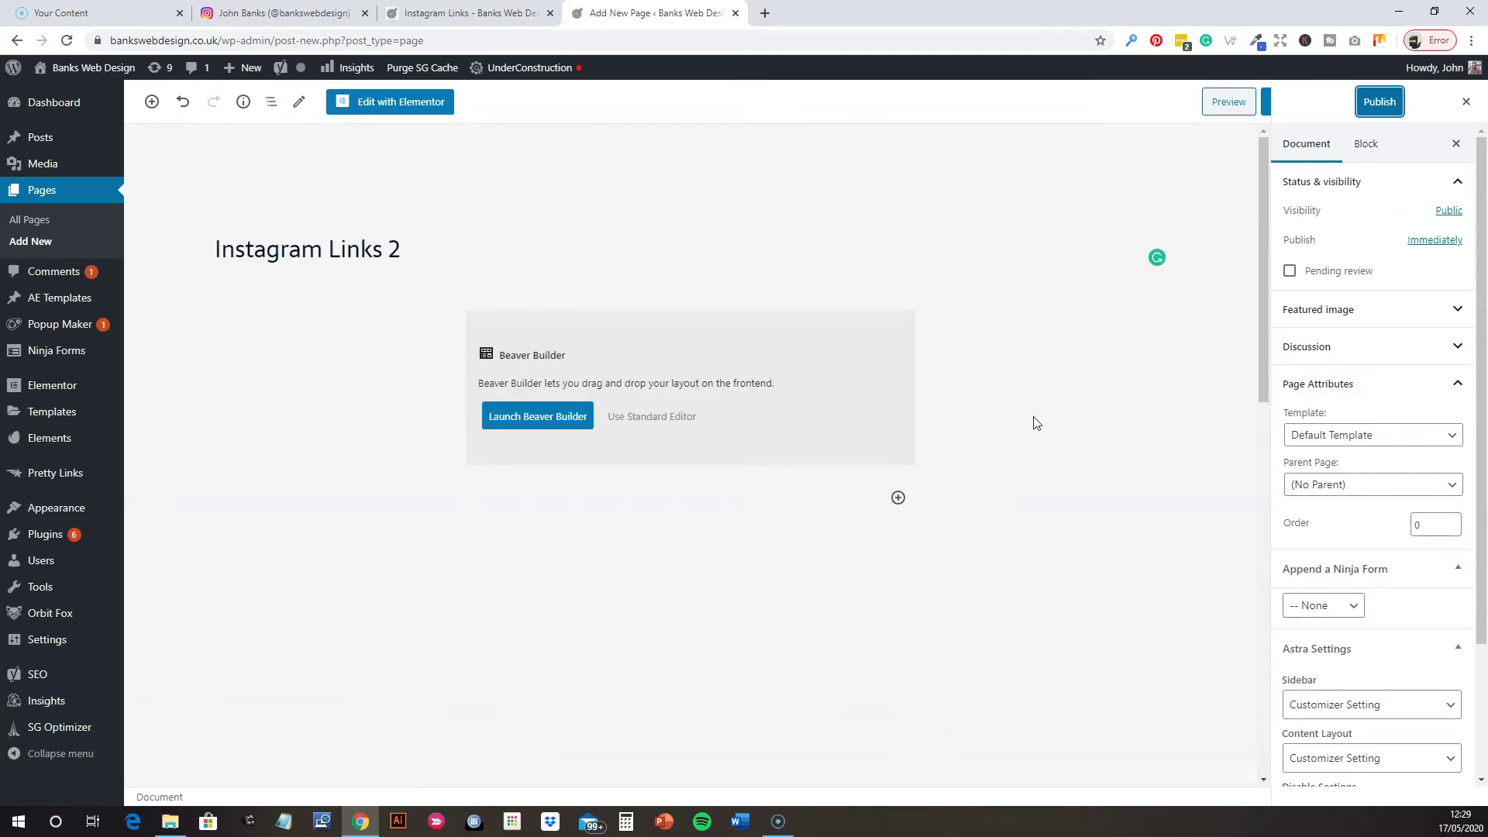
left_click(1362, 441)
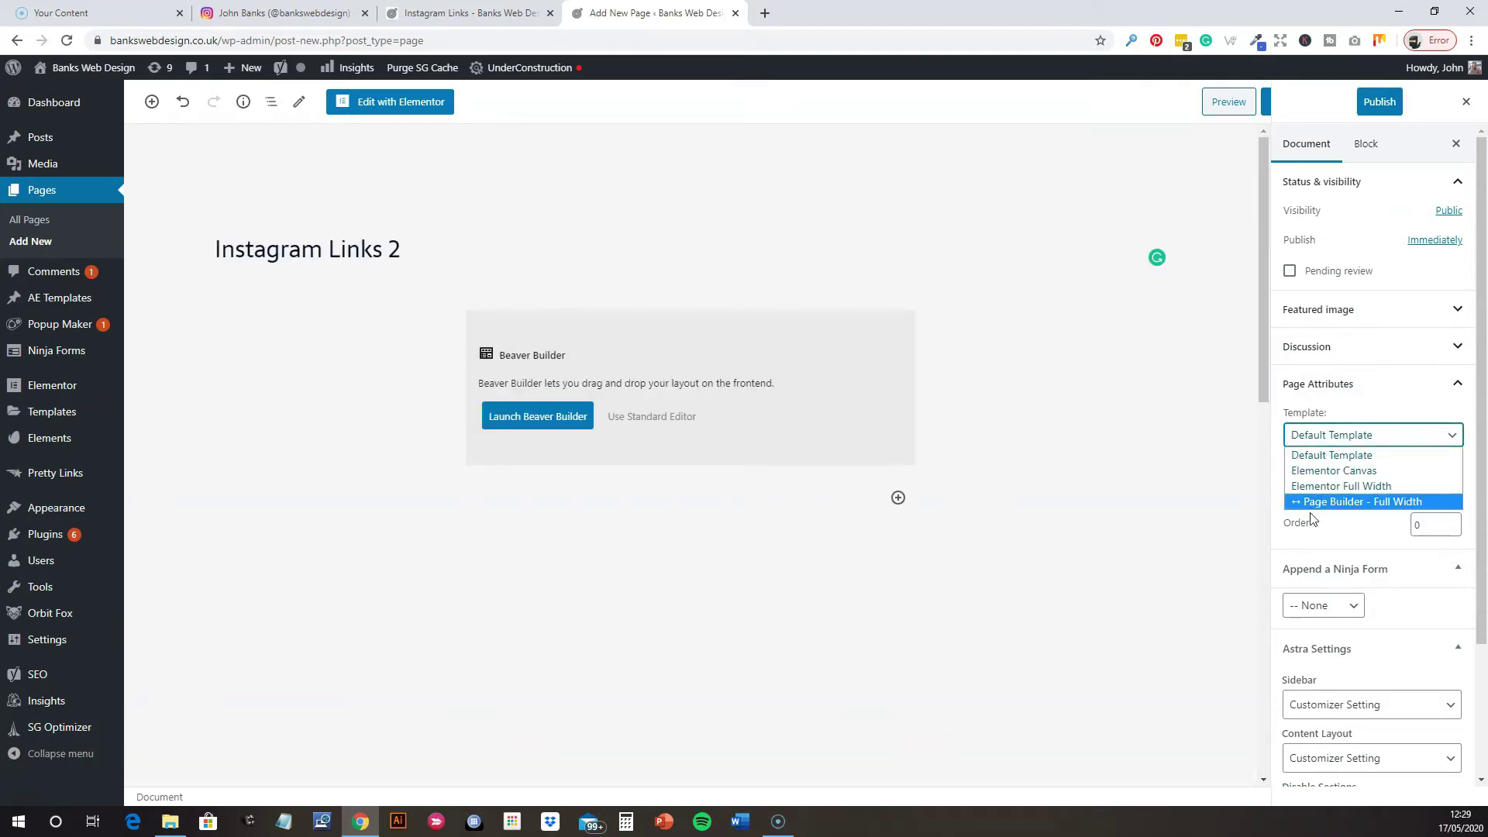
left_click(1320, 473)
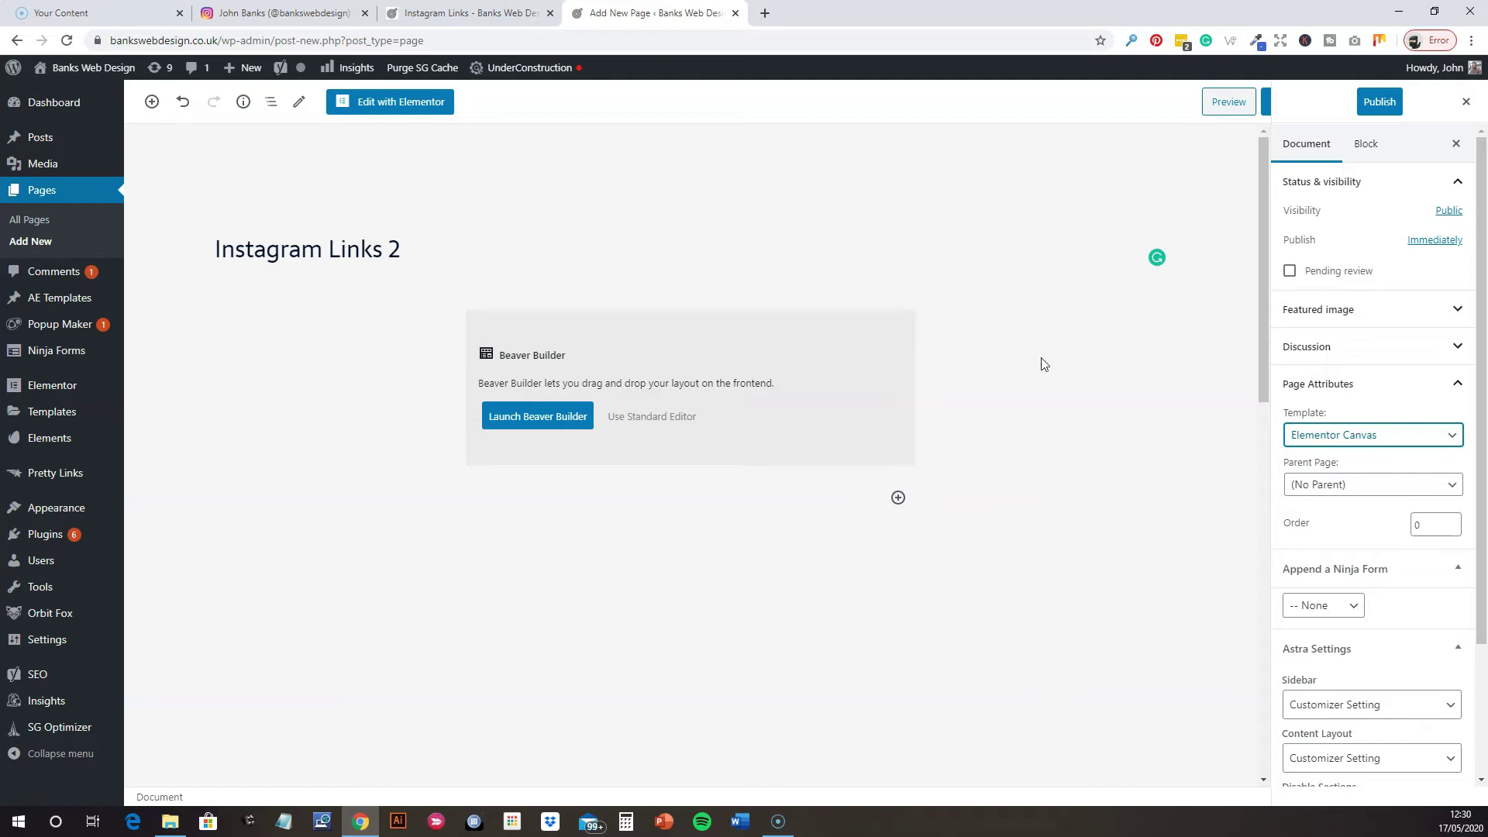
left_click(1379, 102)
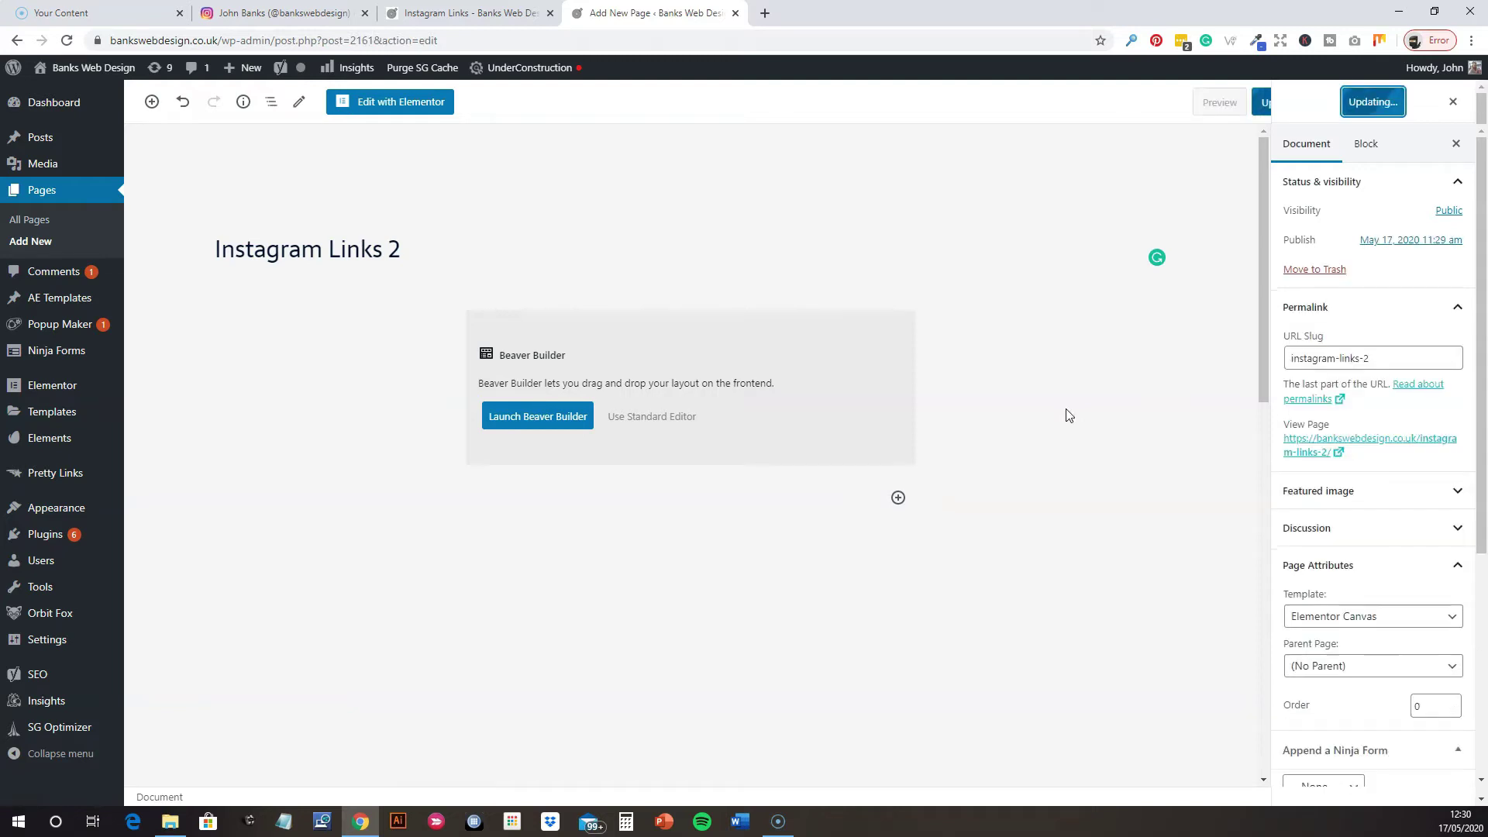
Change the page's URL slug to "insta" and update the page.
left_click_drag(1380, 358, 1290, 356)
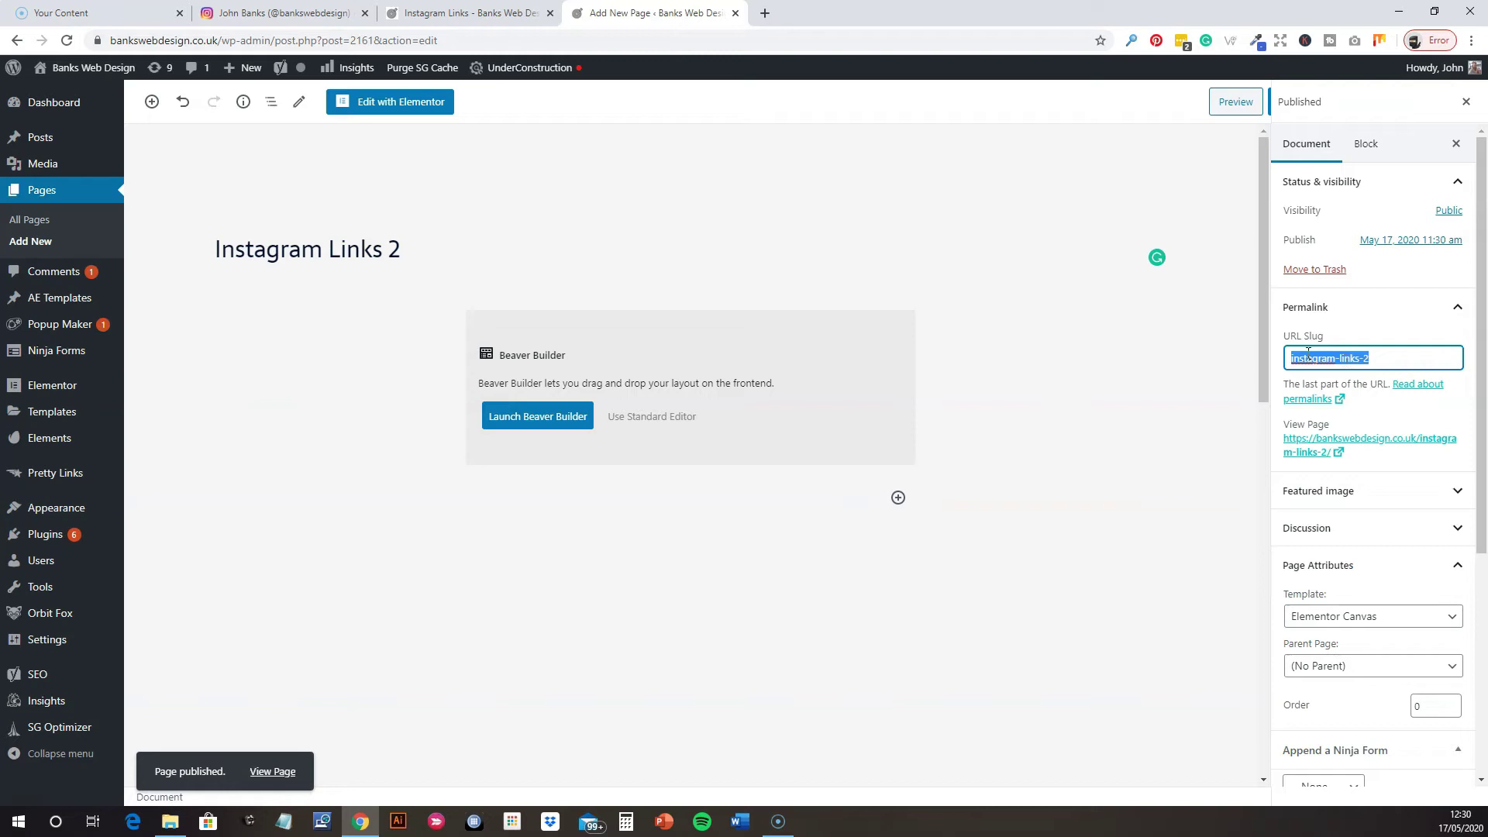
type("ig")
key("BackSpace")
key("BackSpace")
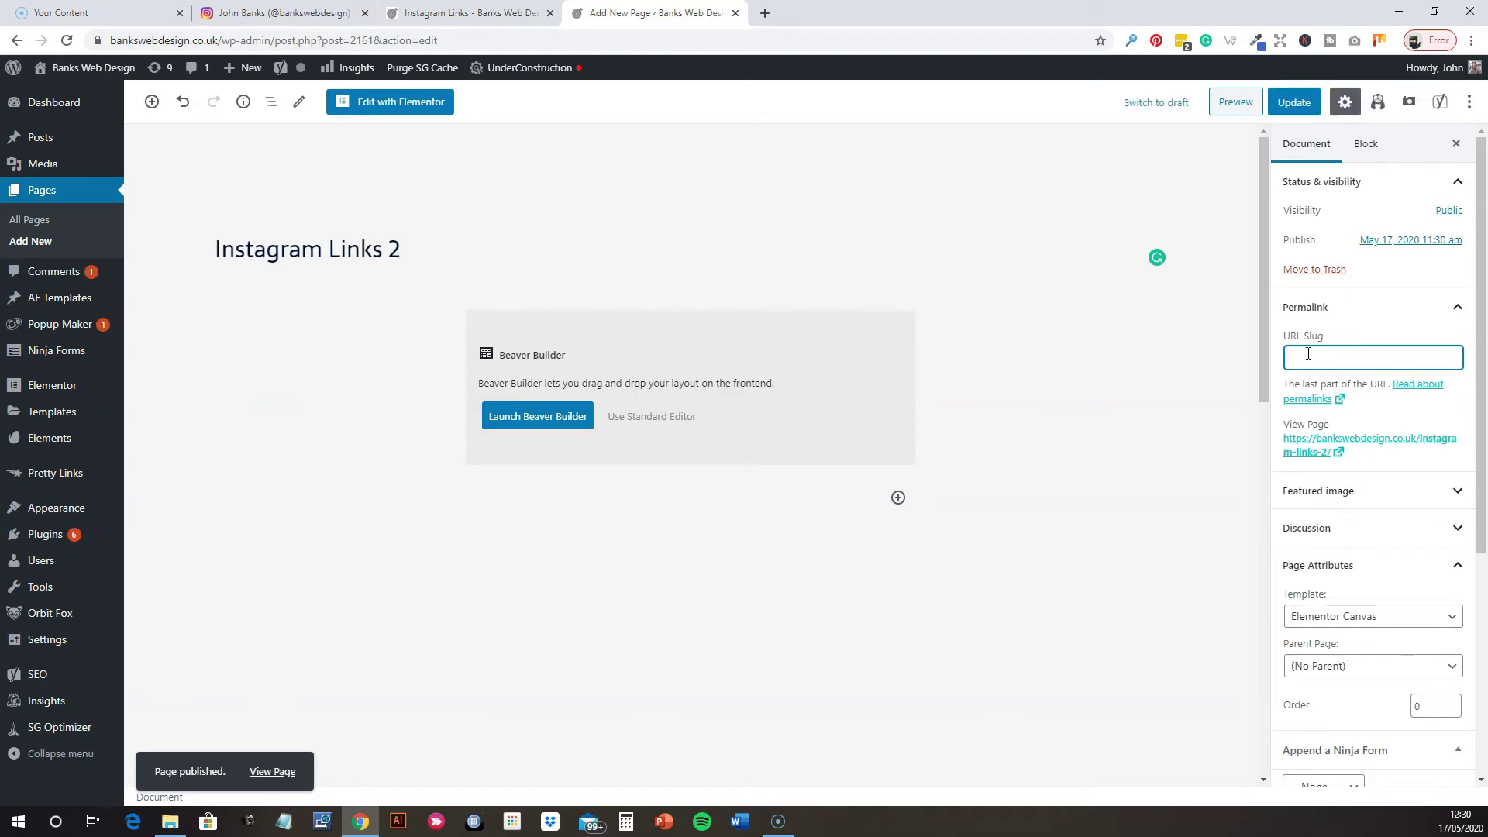
type("insta")
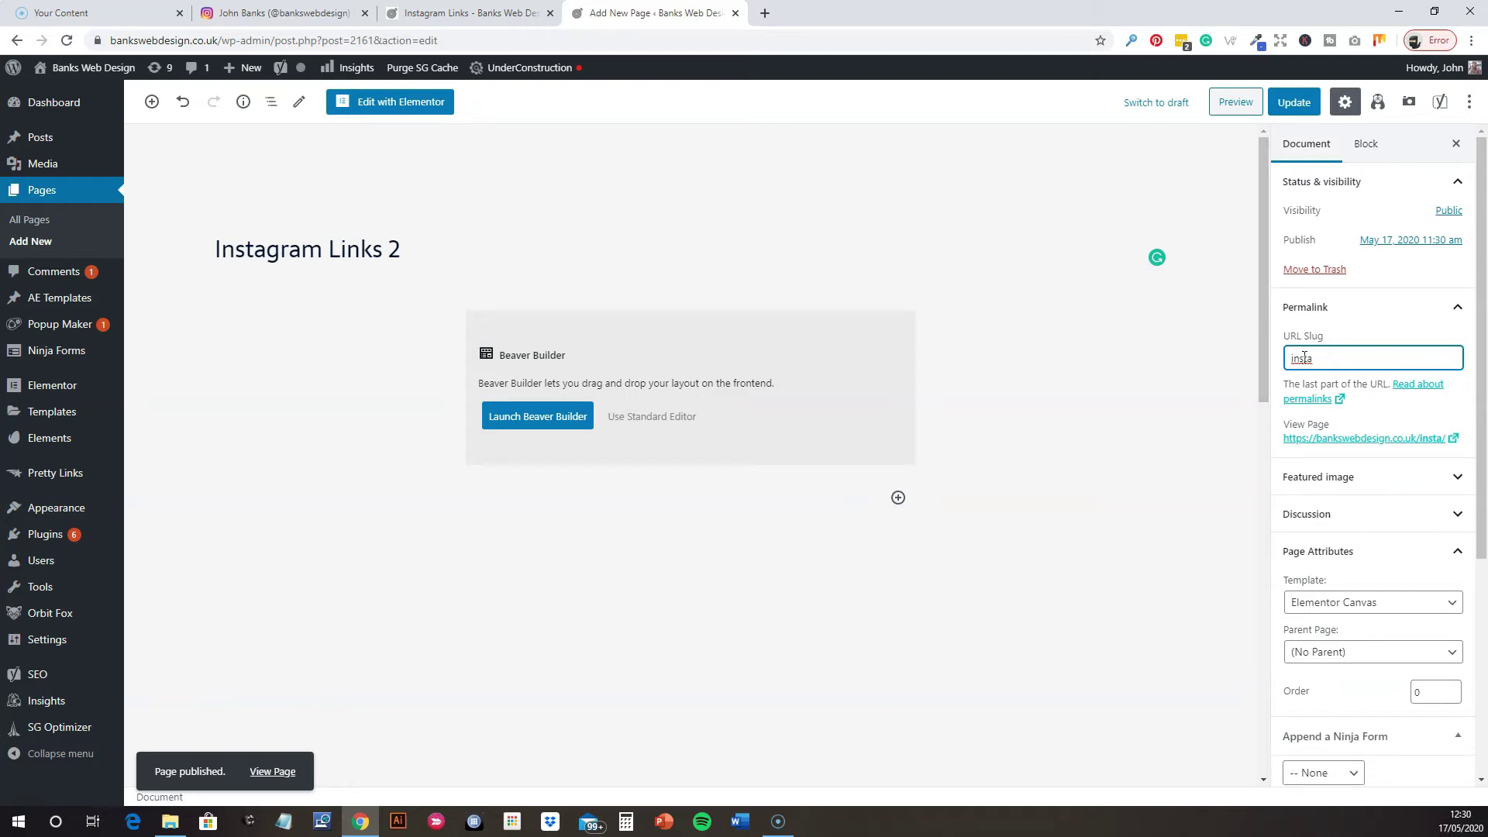
left_click(1205, 373)
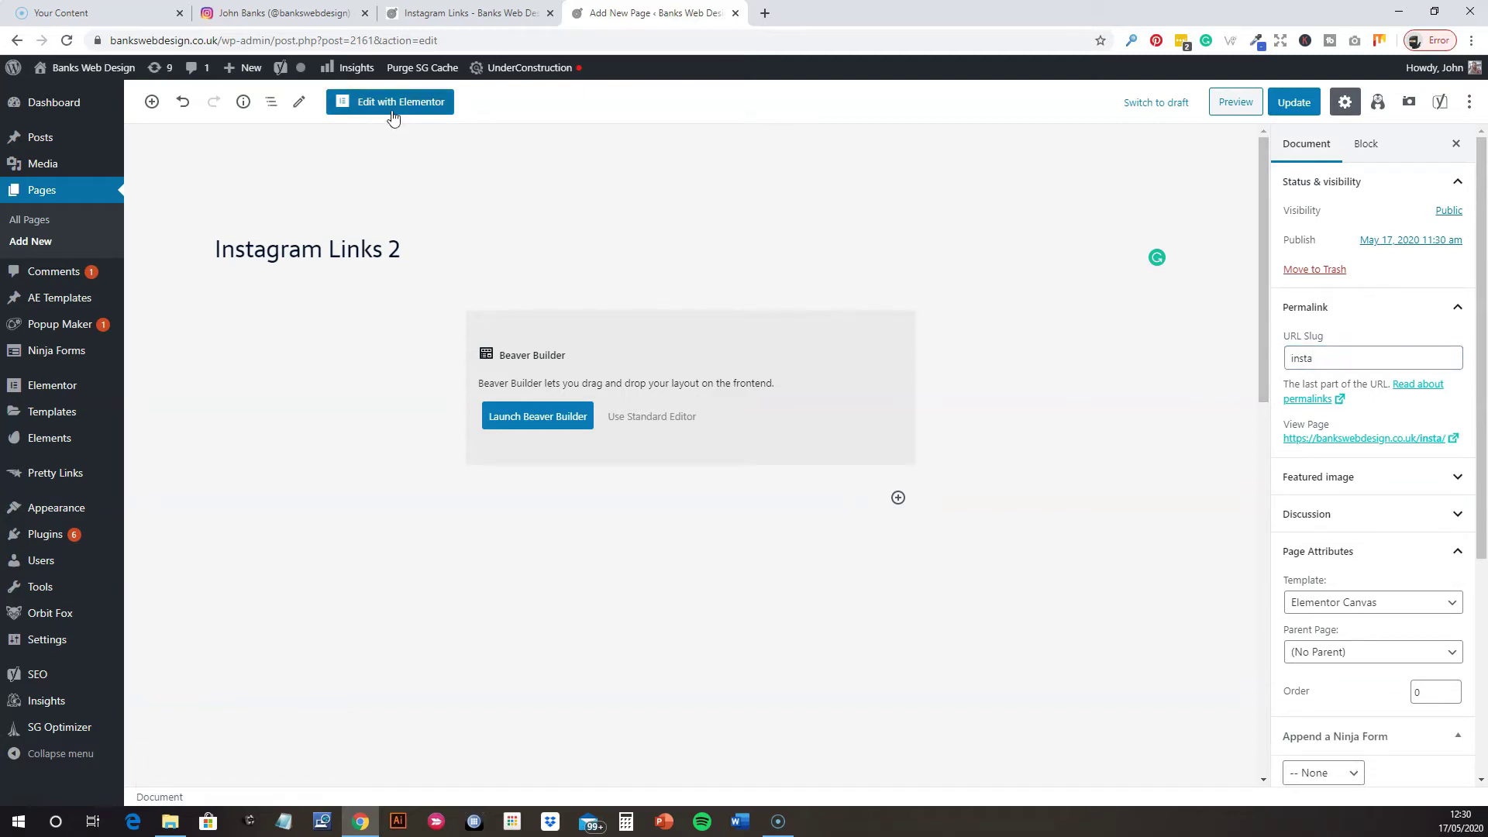
left_click(1293, 101)
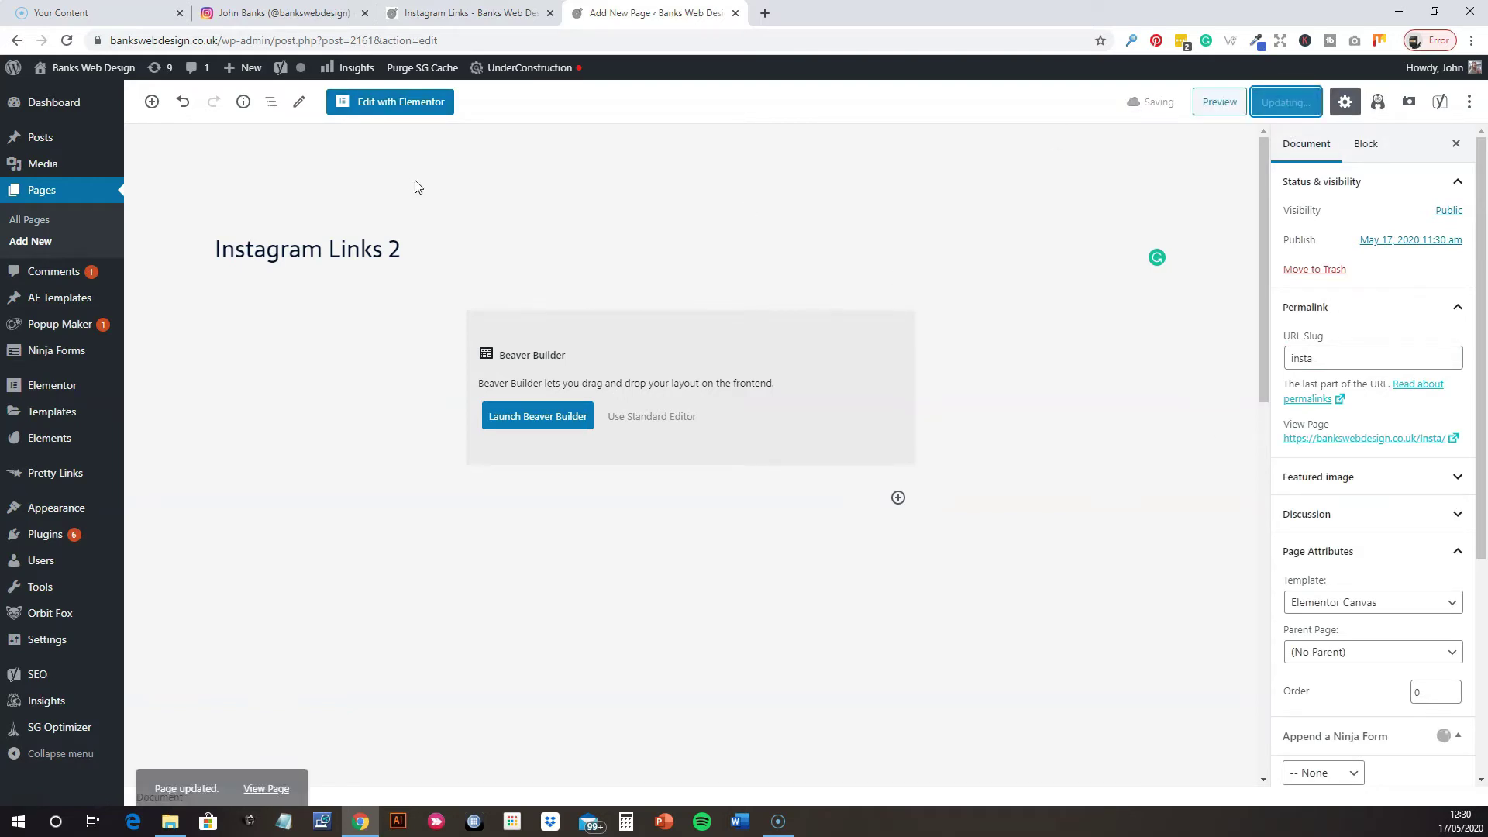
Open the page in Elementor and insert an Image widget with the Banks Web Design logo from the media library at 37% width.
left_click(390, 109)
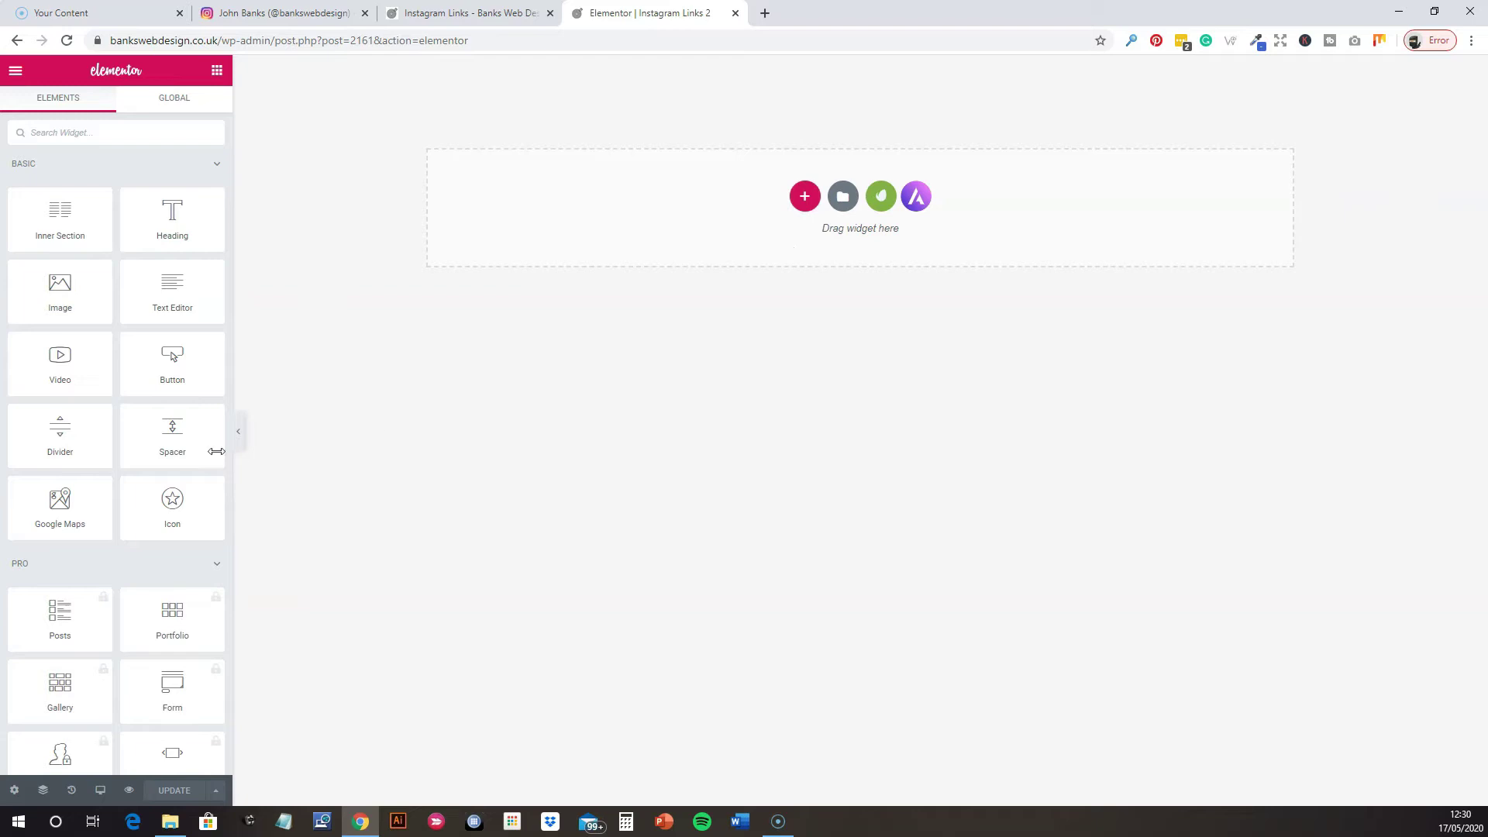
left_click_drag(57, 295, 753, 261)
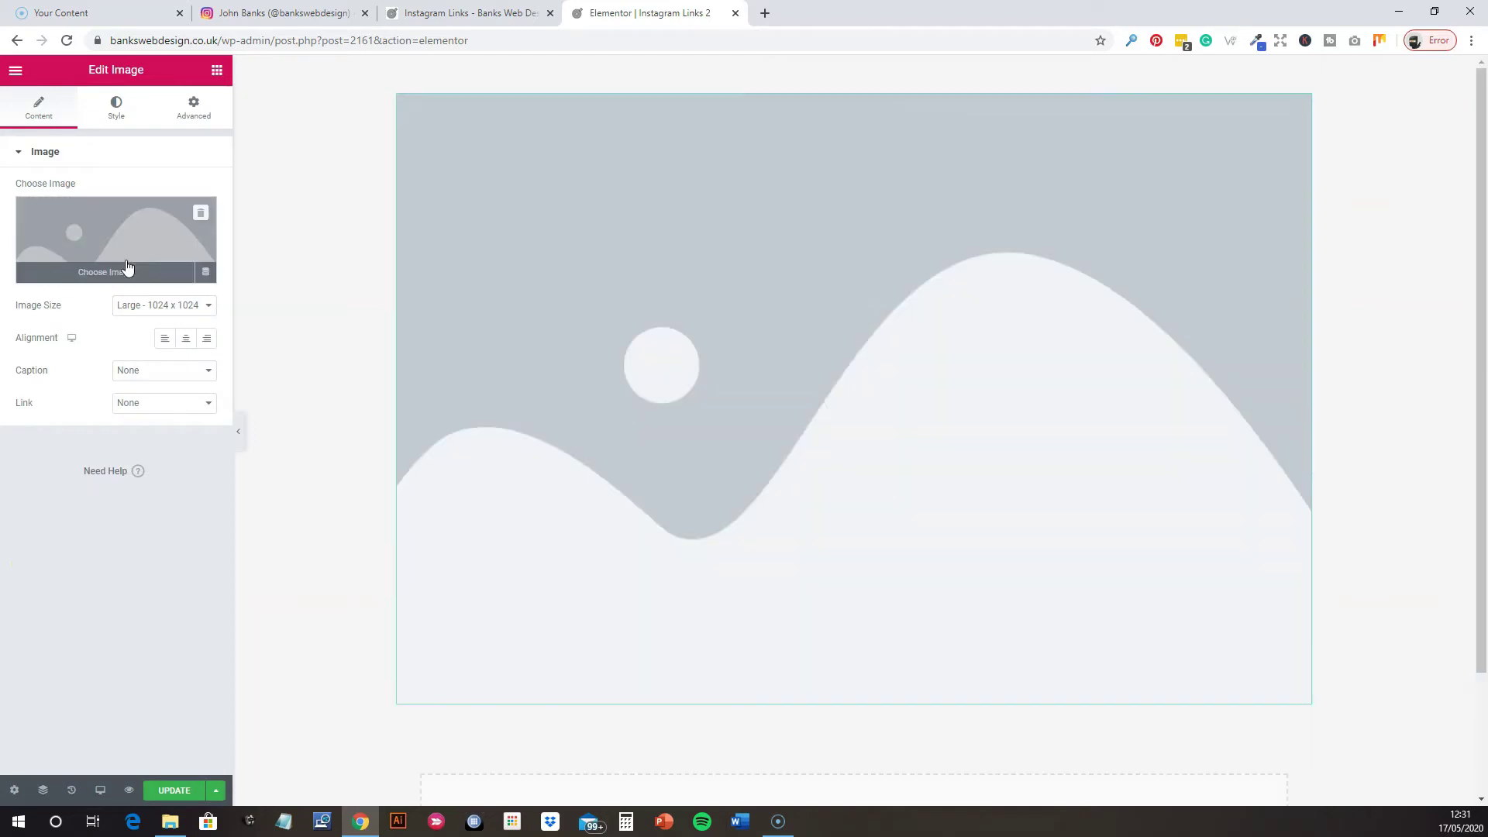
left_click(128, 266)
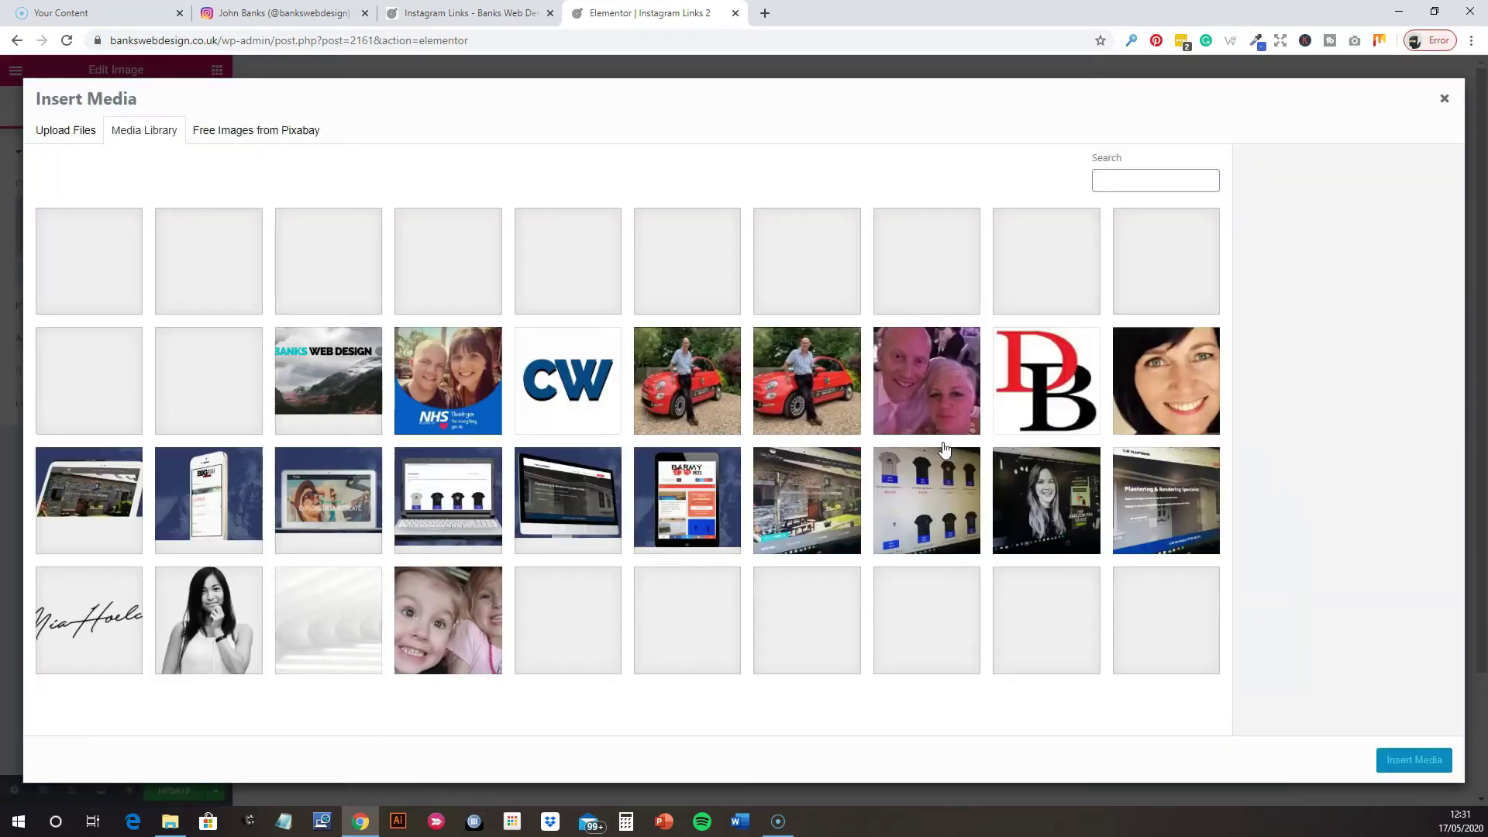
scroll(929, 452, "down", 9)
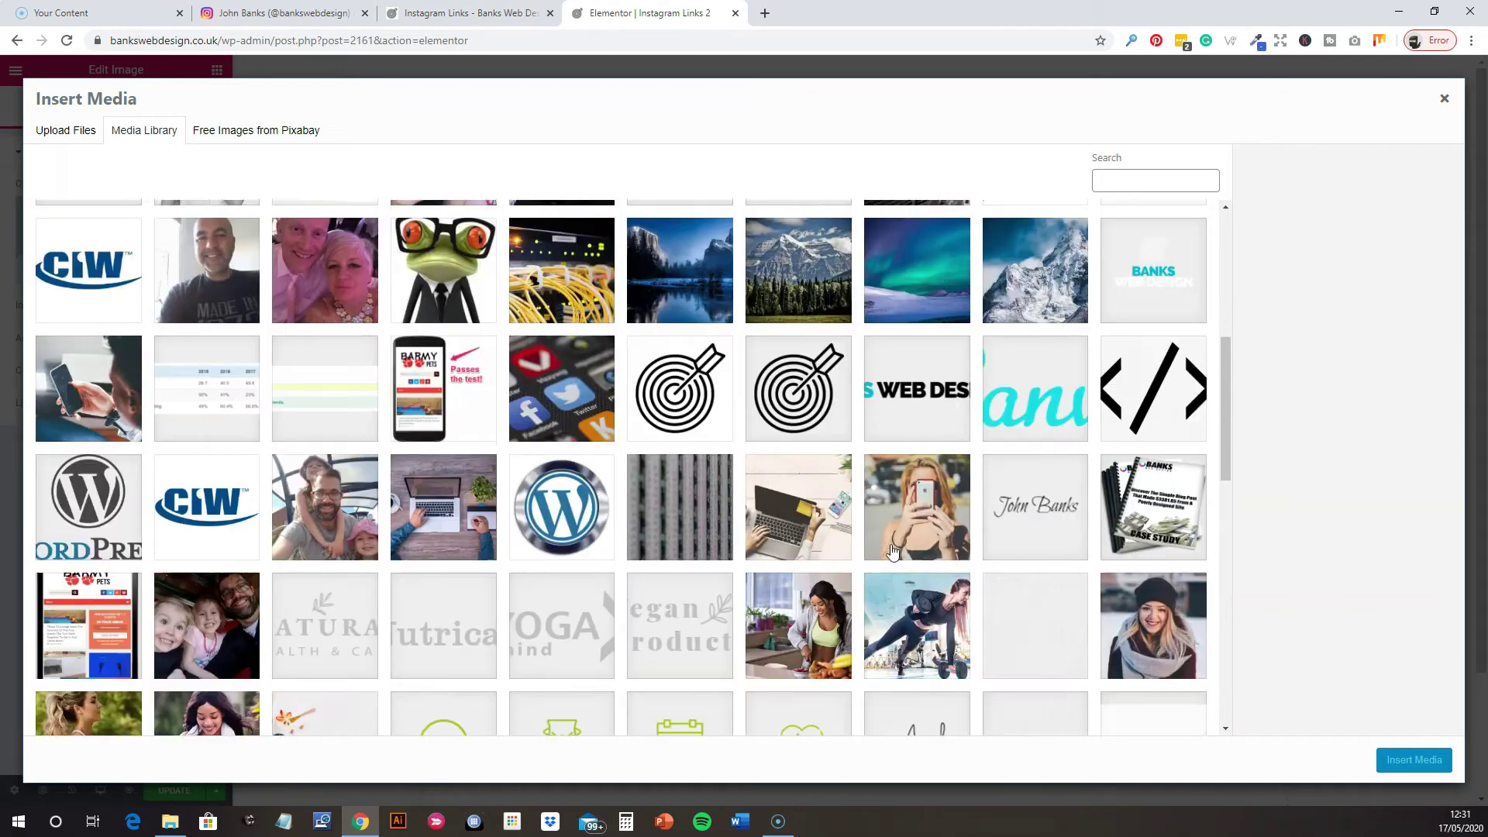
scroll(893, 552, "up", 4)
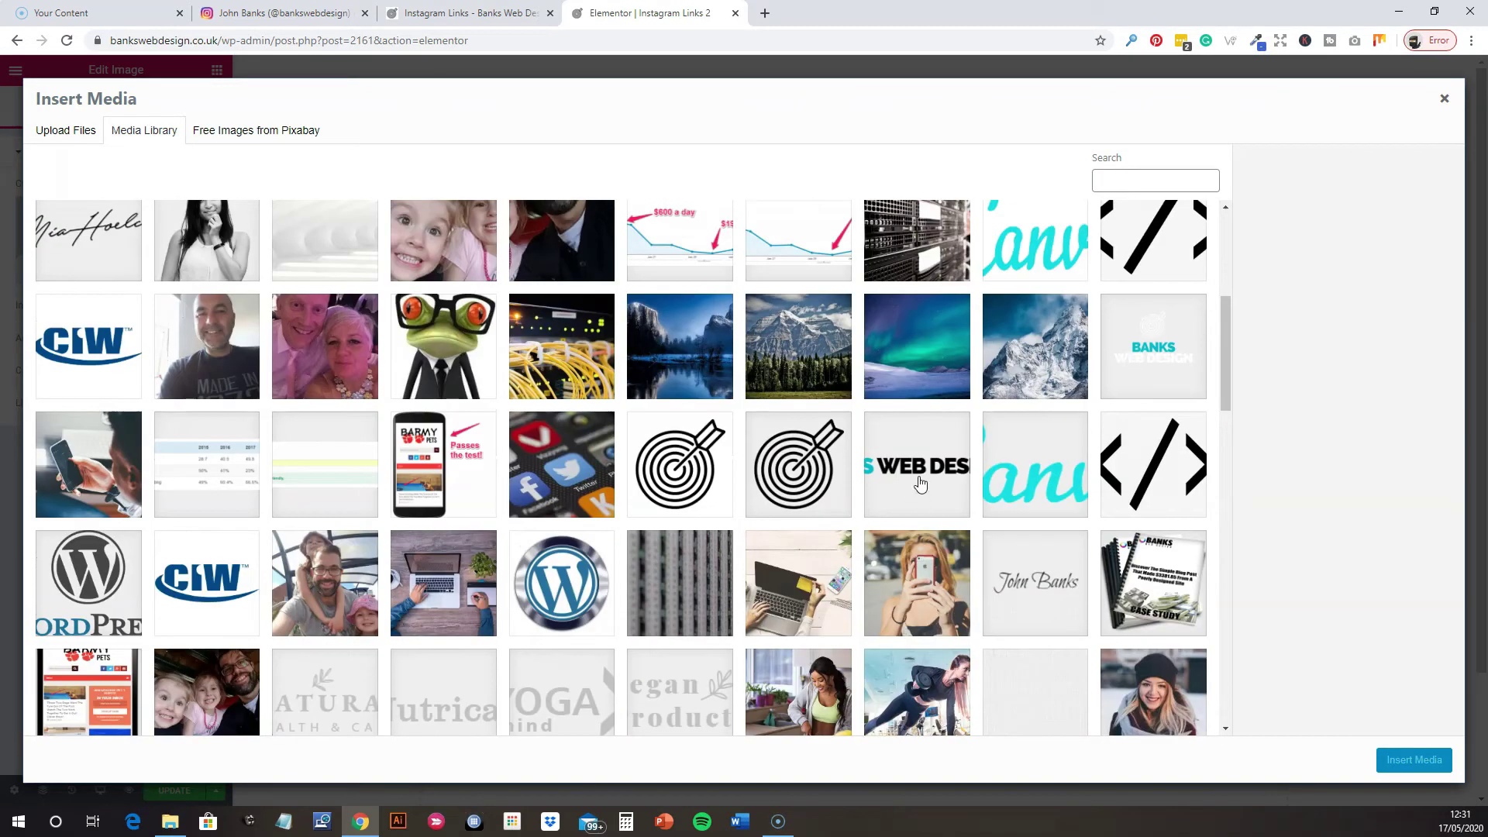
left_click(937, 493)
left_click(1414, 759)
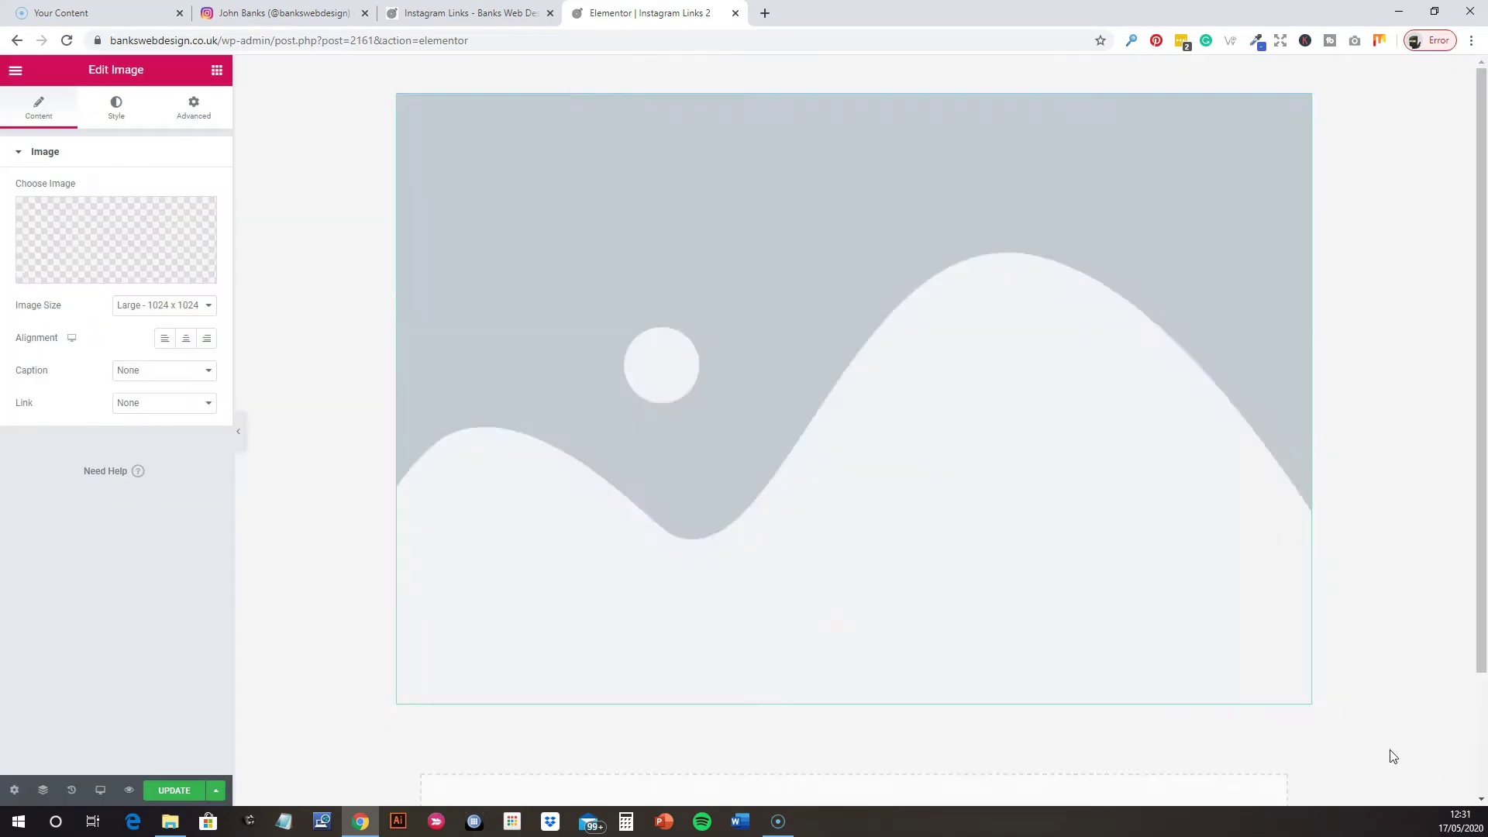
left_click(126, 114)
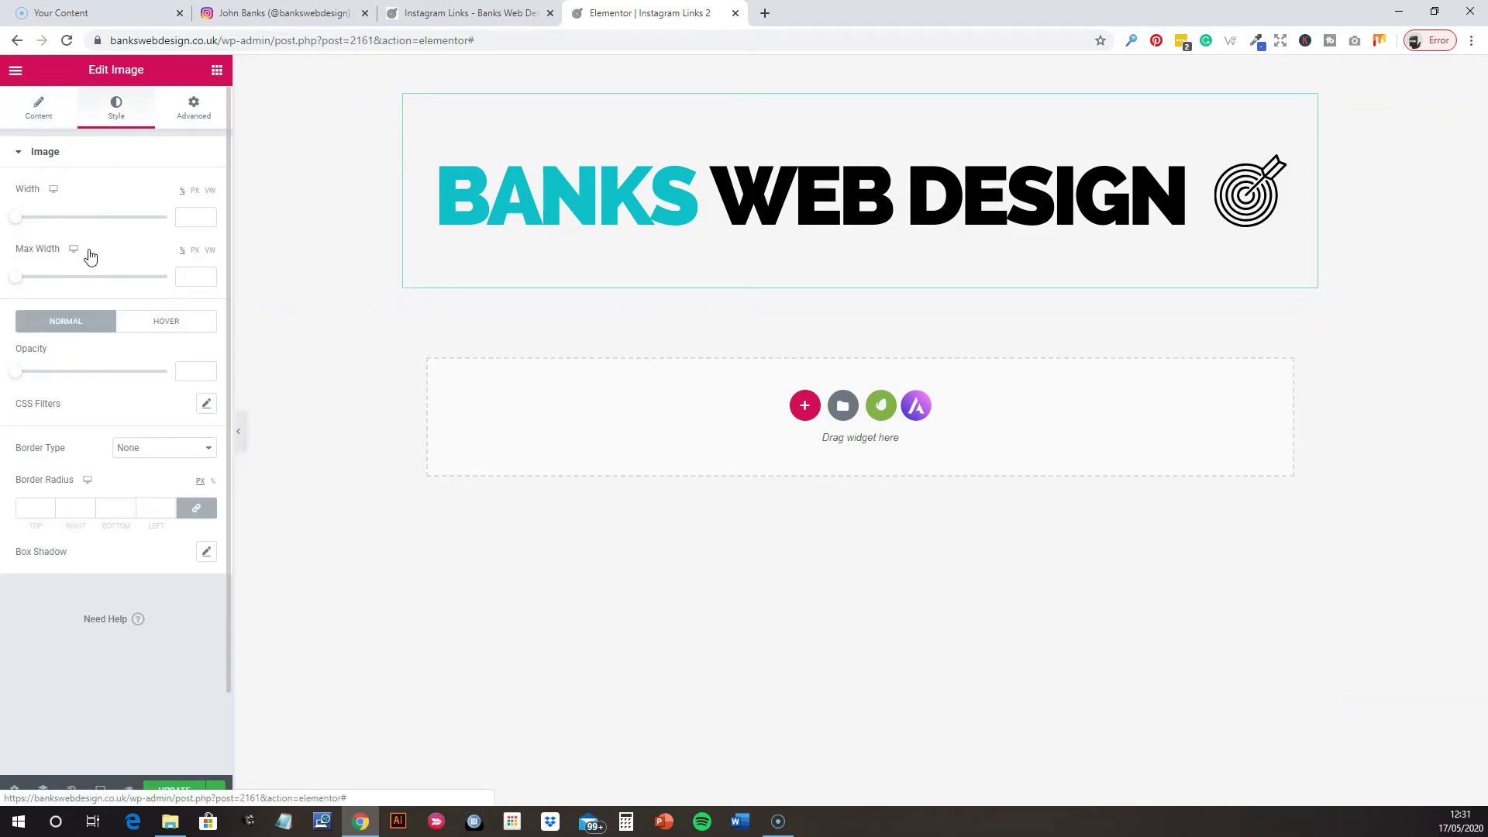
left_click_drag(20, 223, 73, 226)
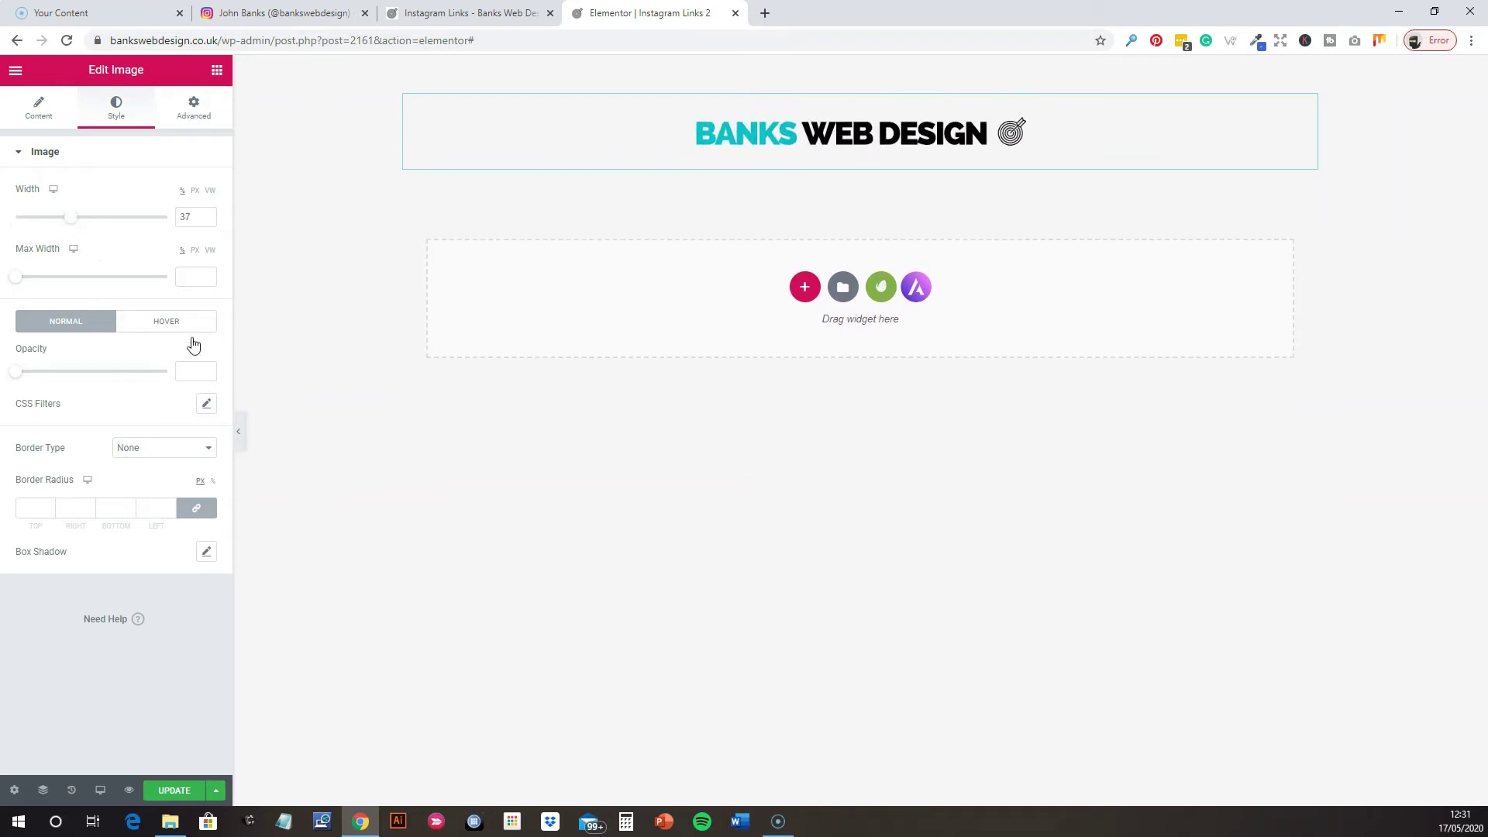
Add a Button widget below the logo and set its alignment to justified.
left_click(216, 74)
left_click_drag(172, 355, 710, 296)
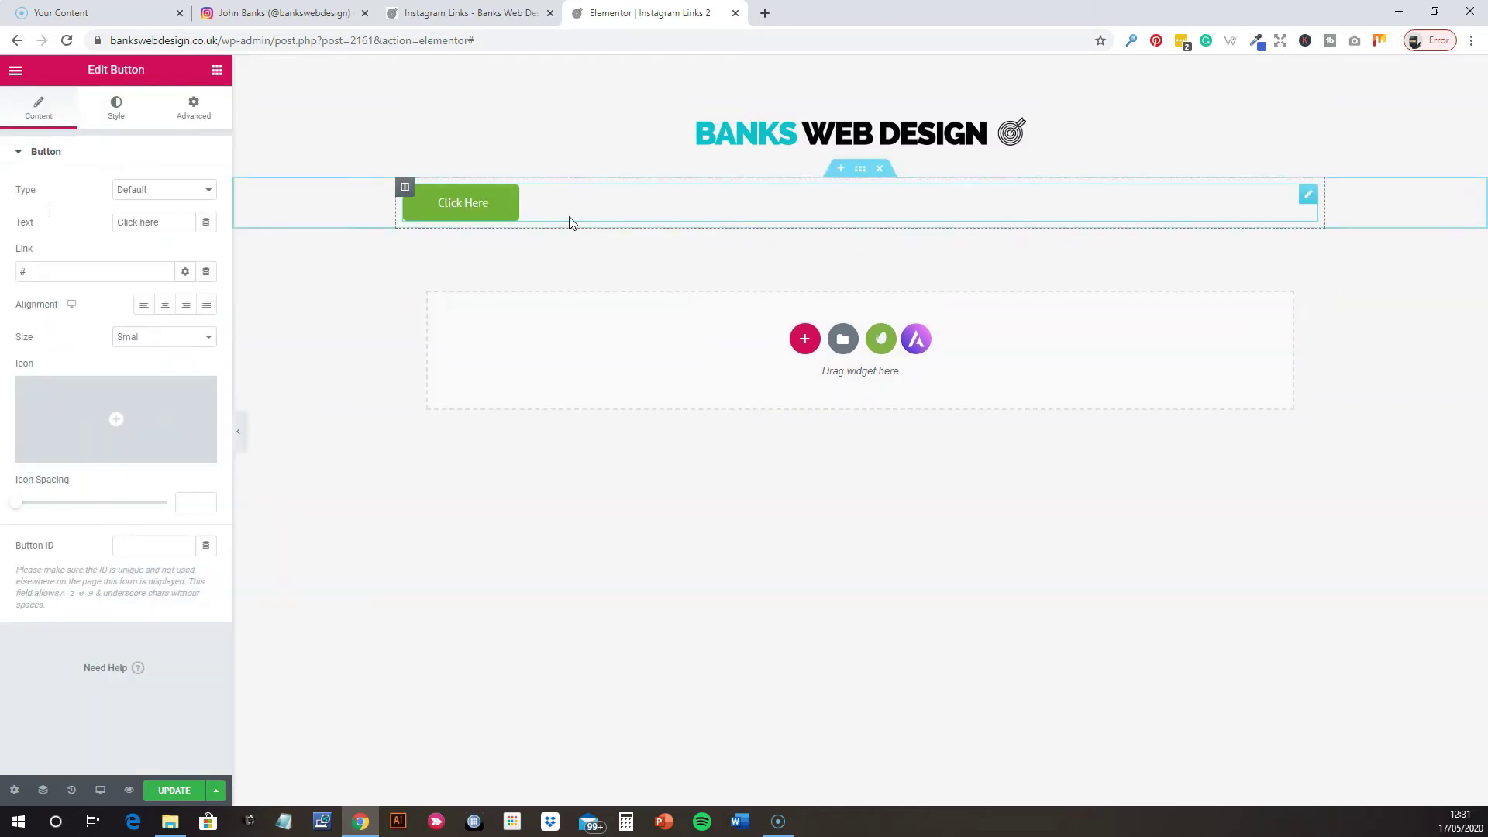
left_click(207, 306)
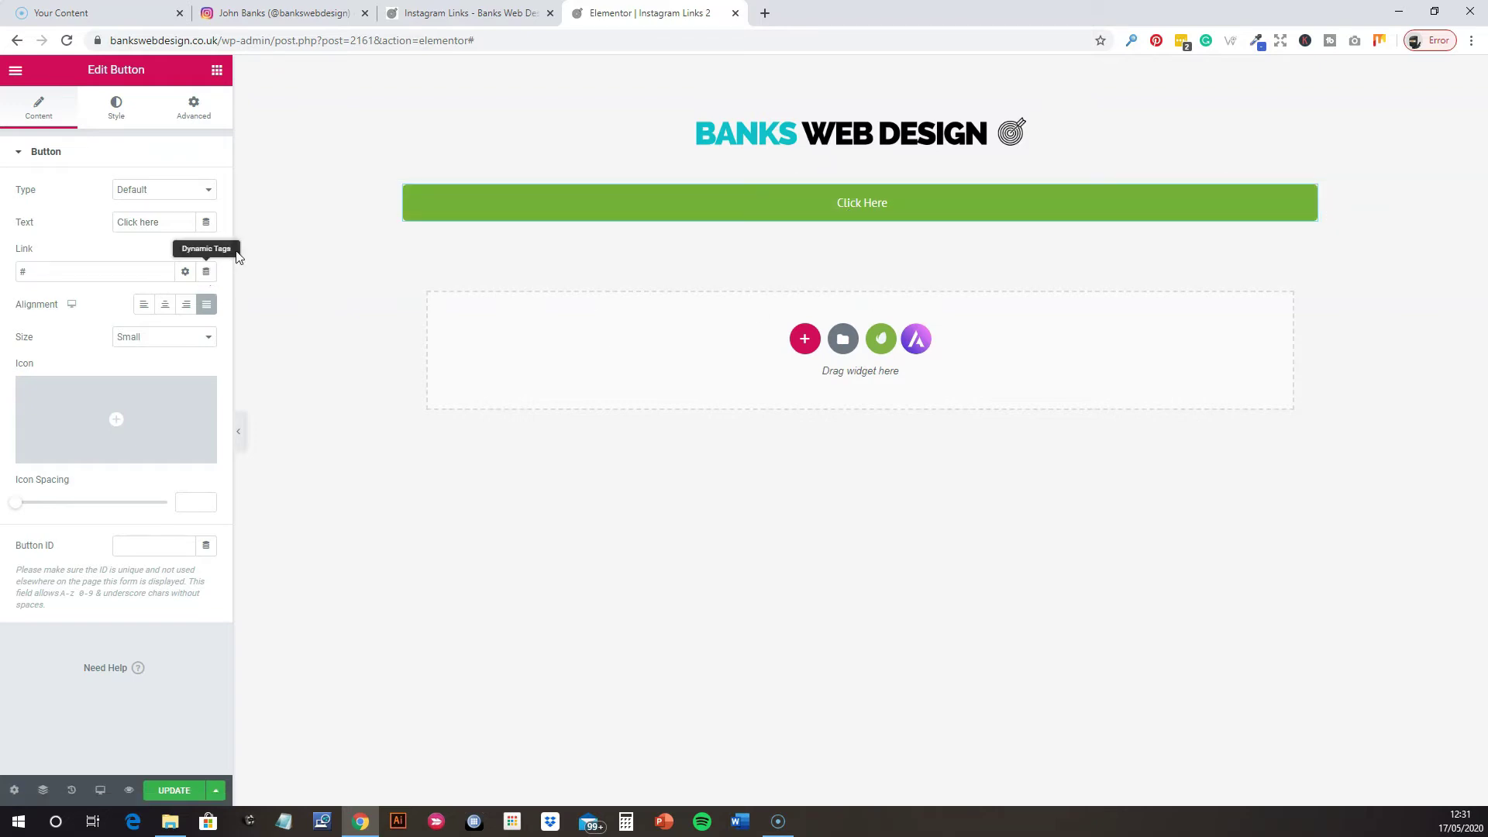
Set the button's padding to 10 px on all four sides.
left_click(117, 120)
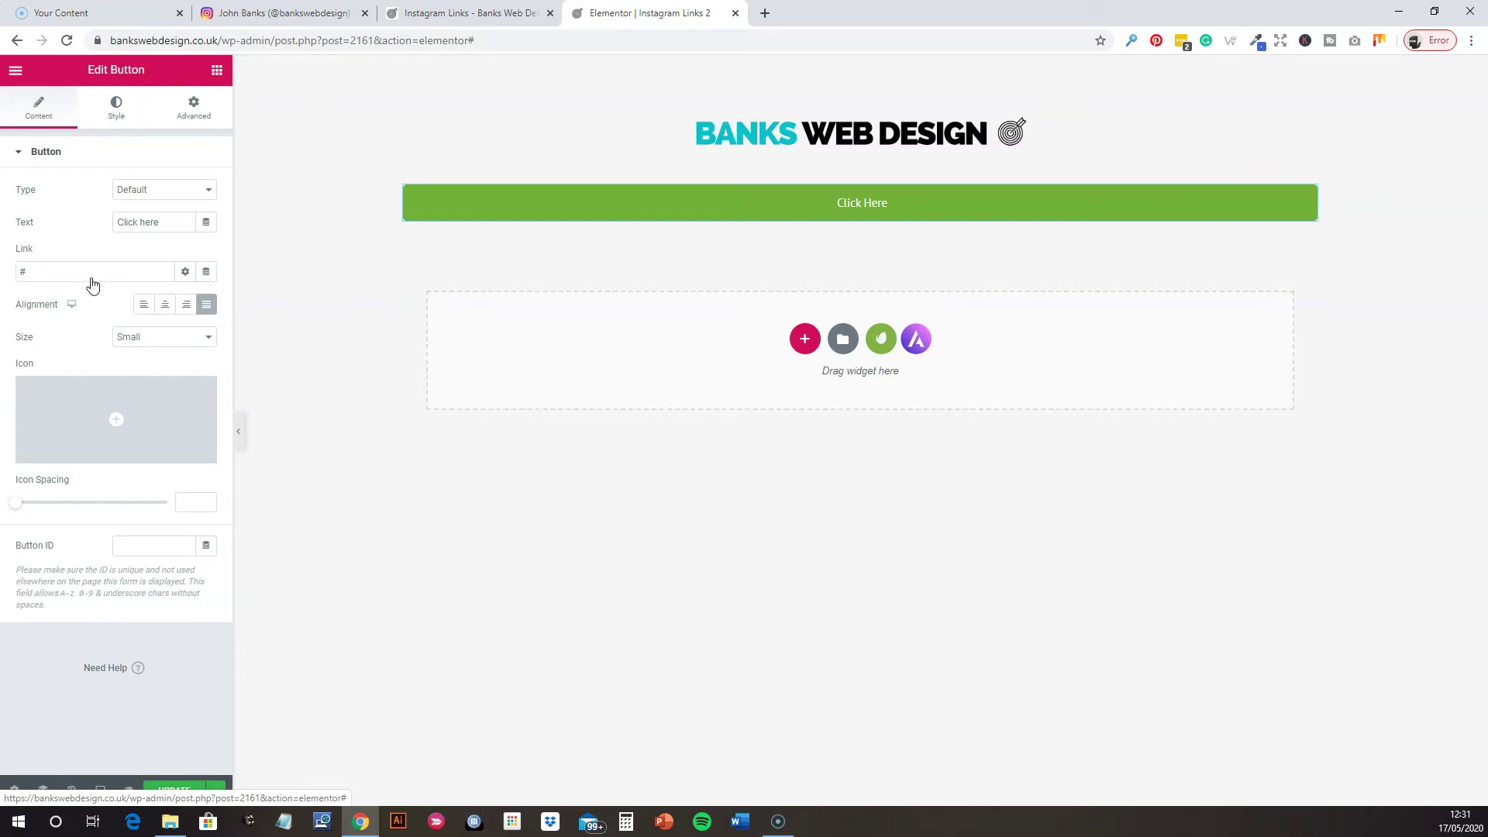
left_click(193, 120)
left_click(39, 290)
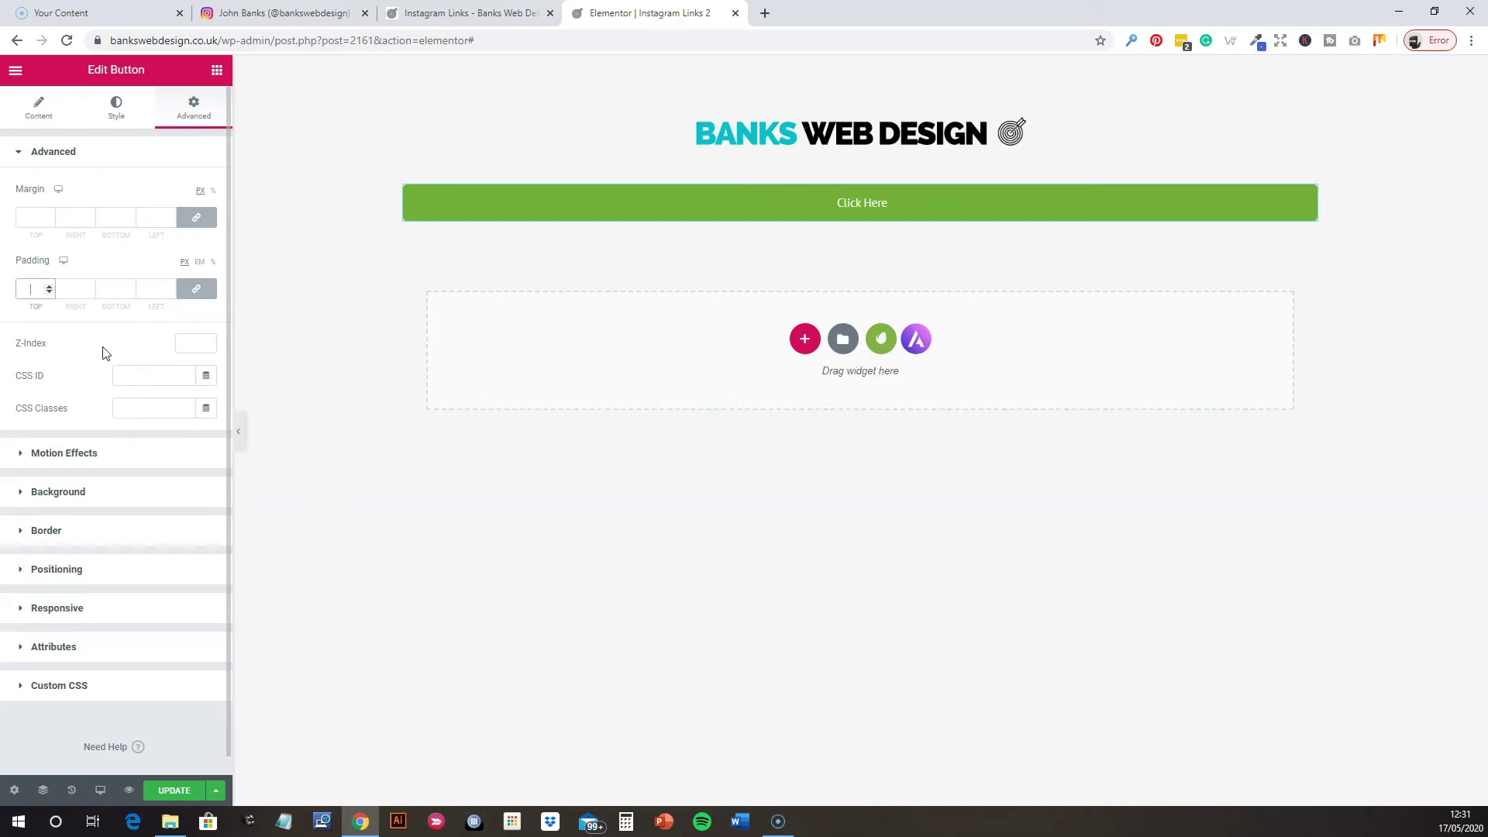
type("20")
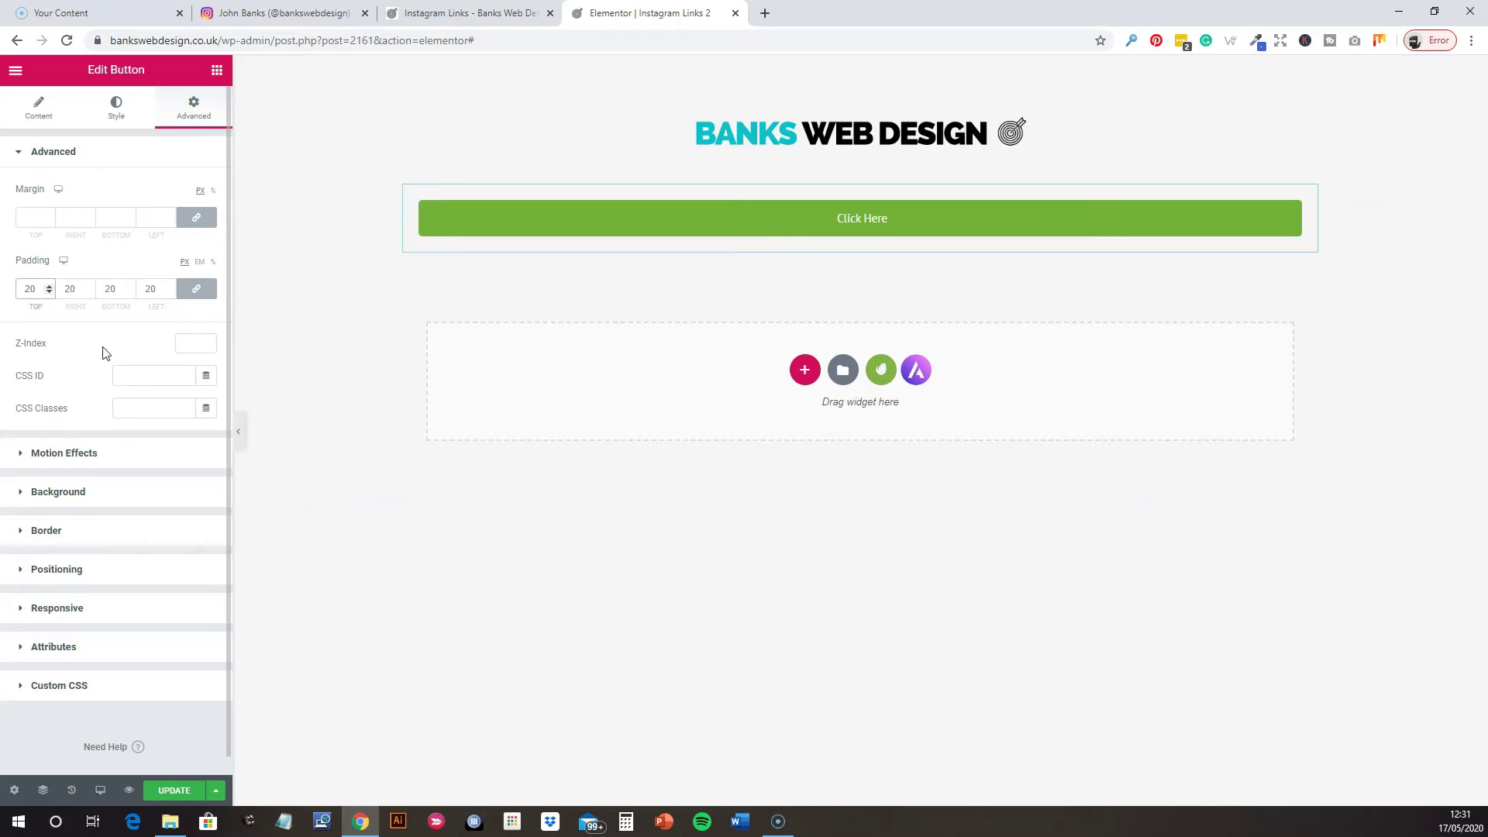
key("BackSpace")
key("BackSpace")
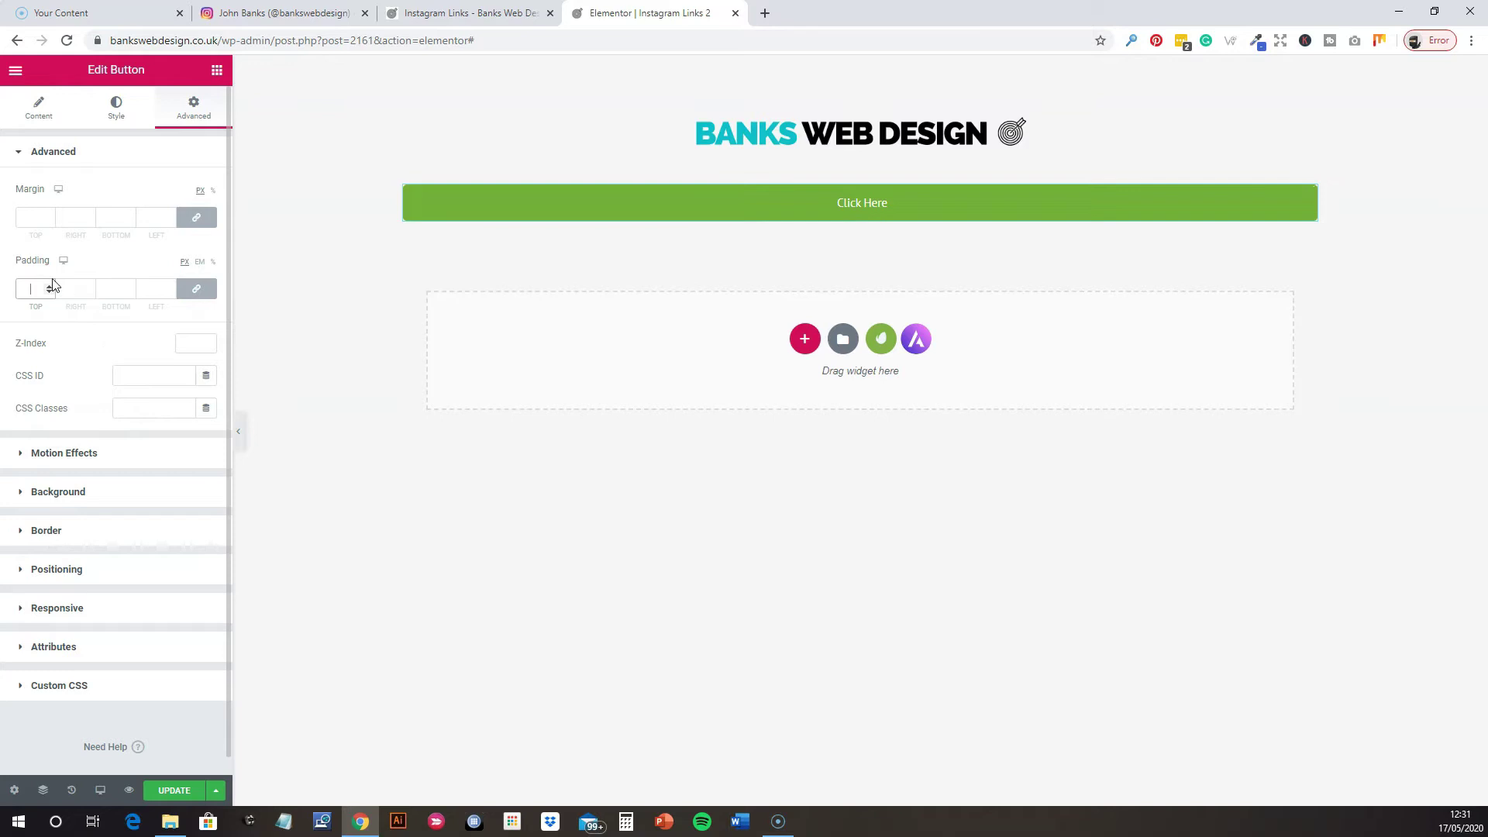
type("10")
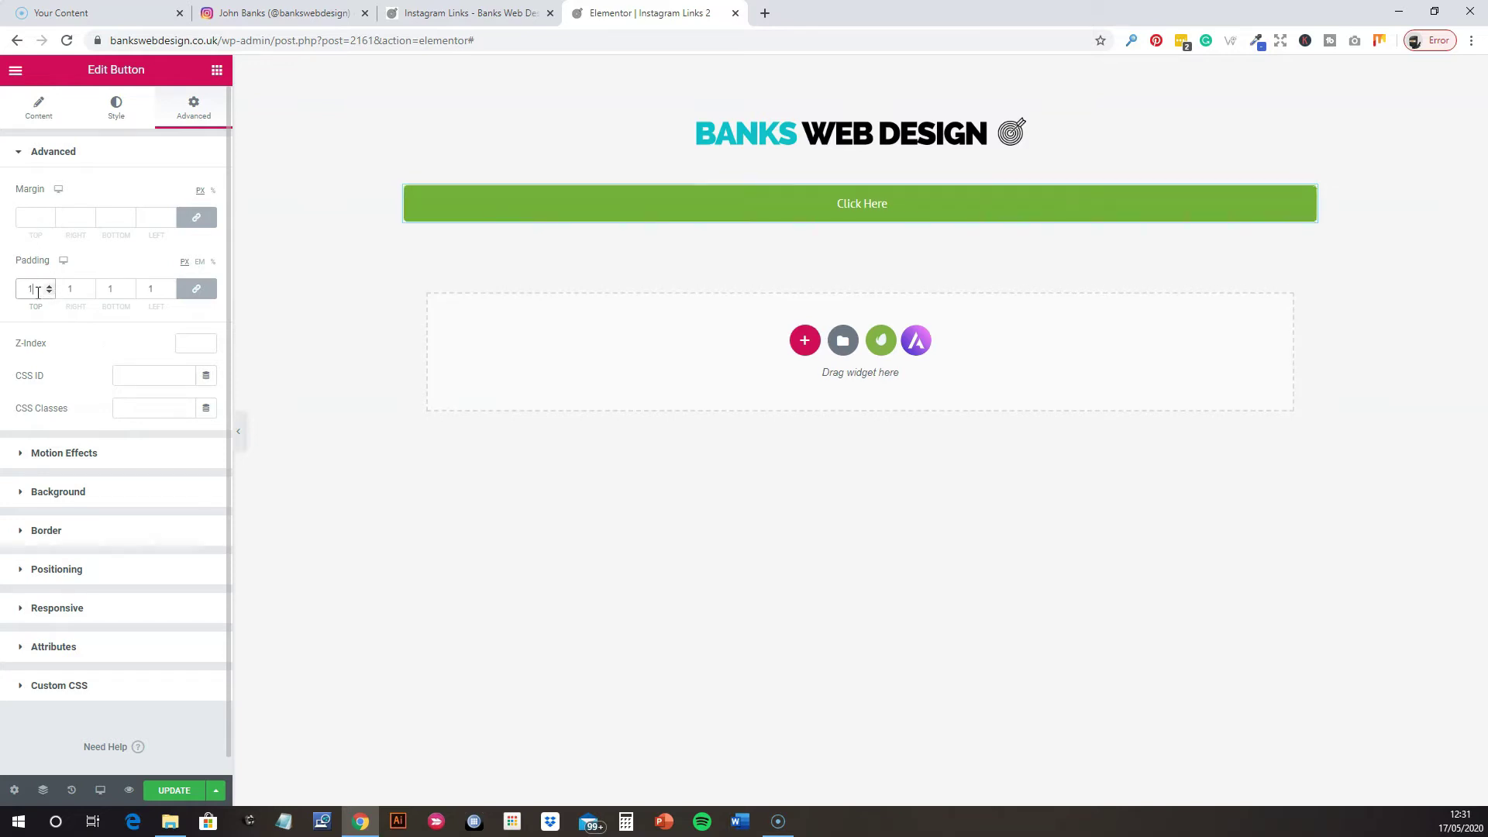
left_click(448, 273)
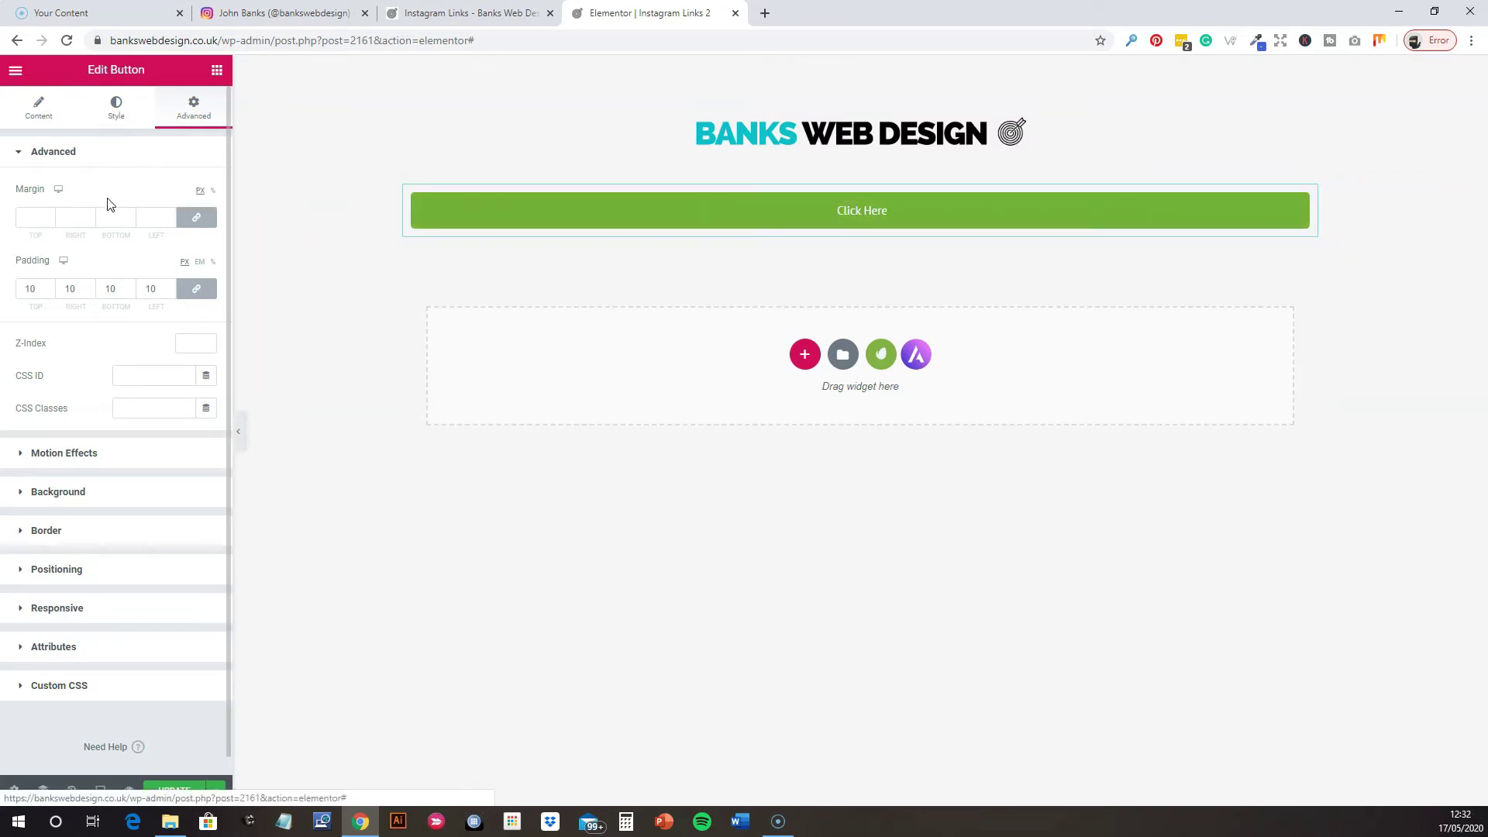
Set the button's text size to 36 px and its font family to Poppins.
left_click(120, 114)
left_click(207, 191)
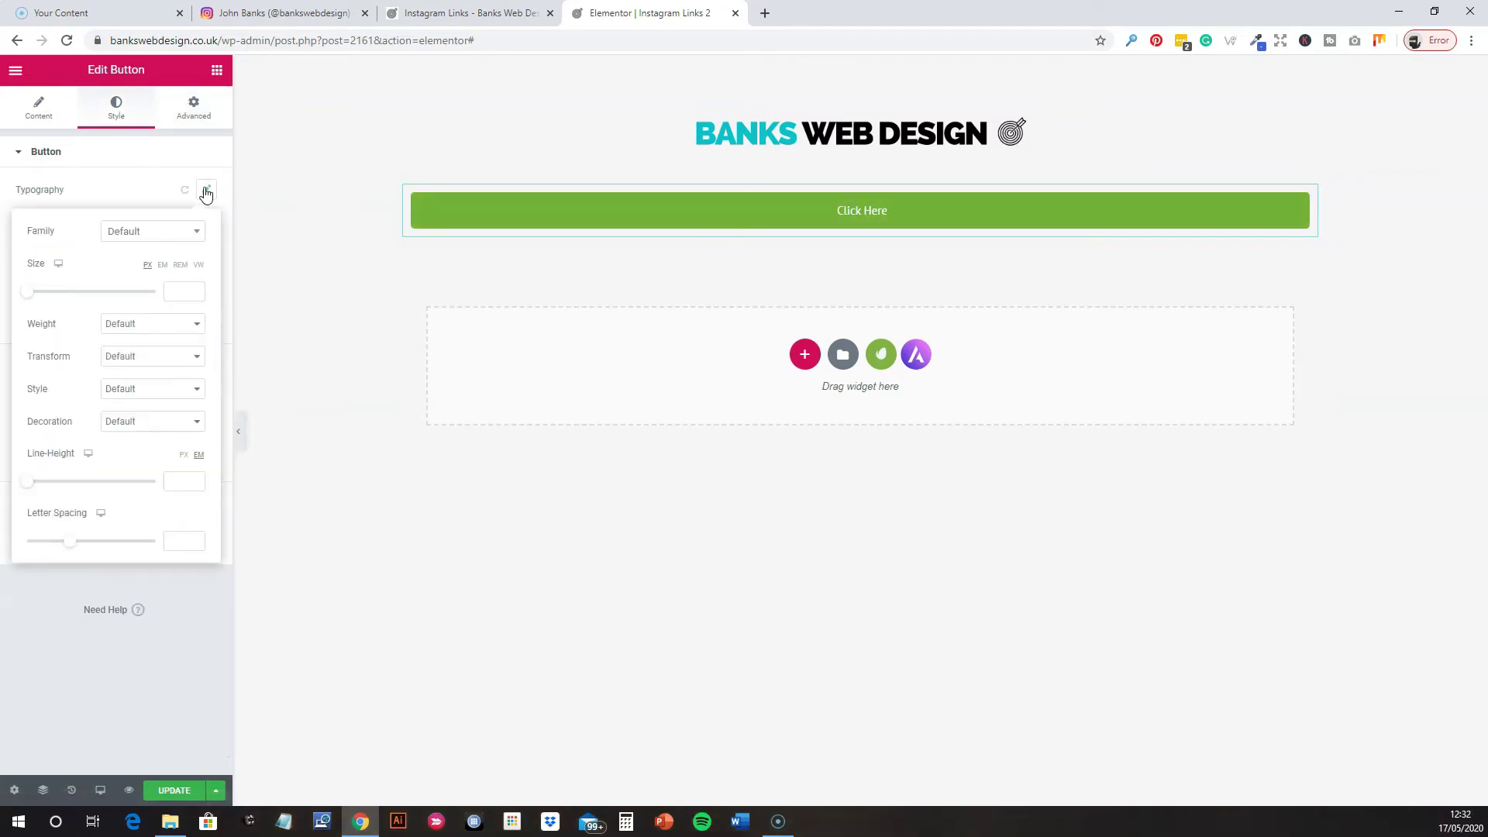
left_click_drag(39, 292, 49, 296)
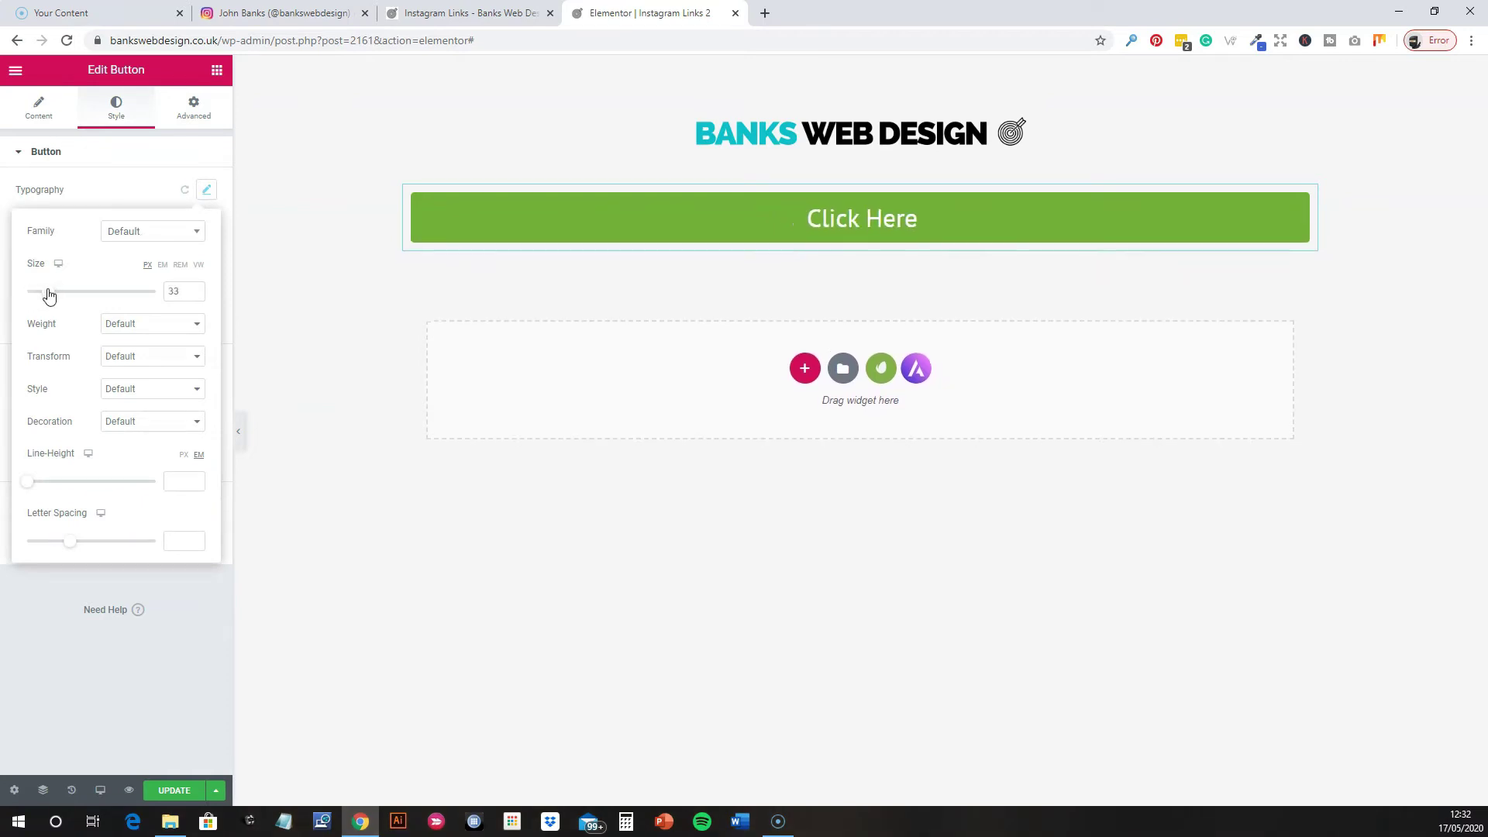
left_click_drag(48, 294, 51, 294)
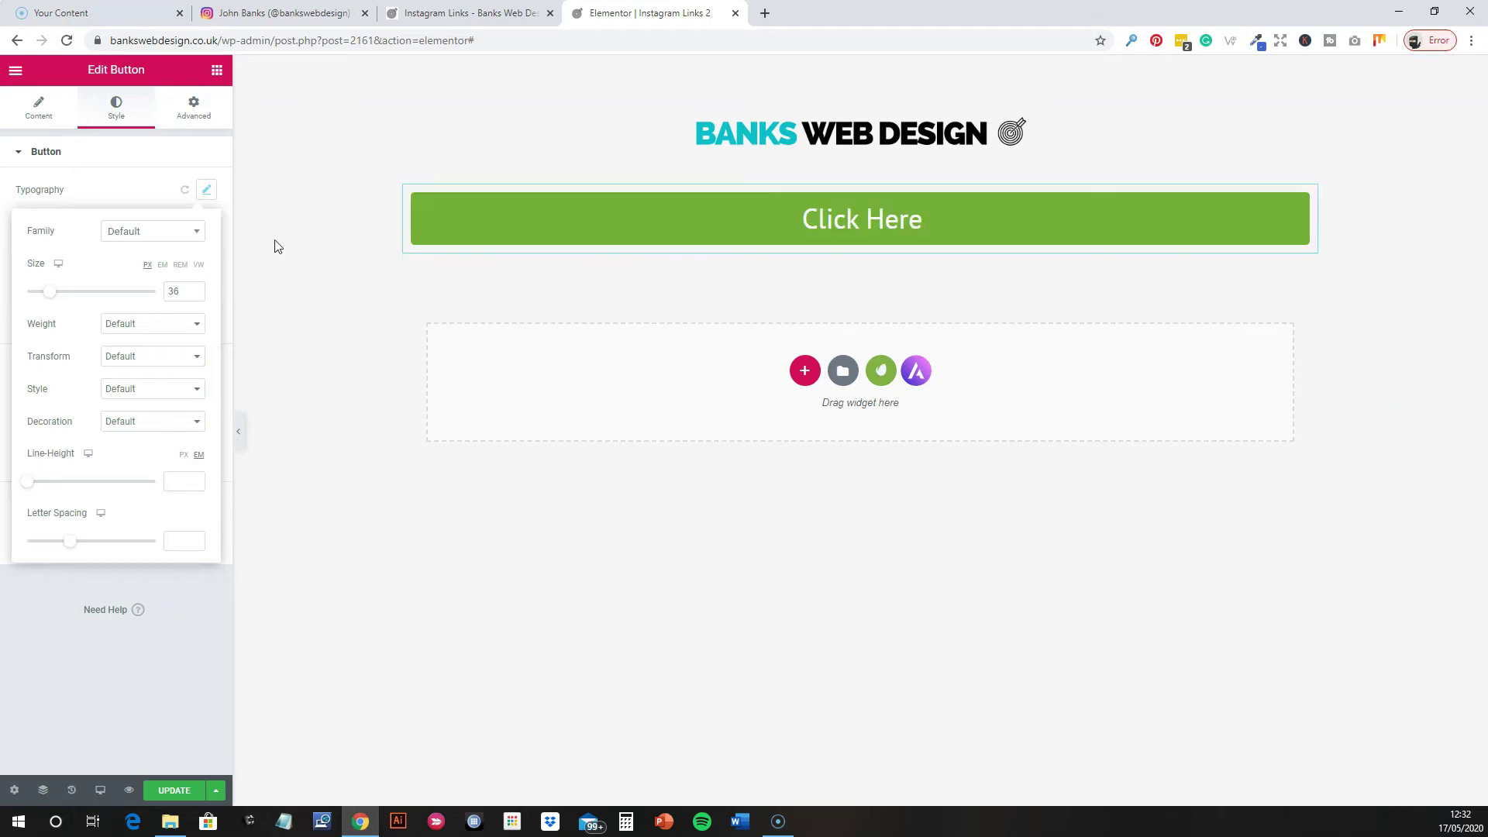
left_click(196, 235)
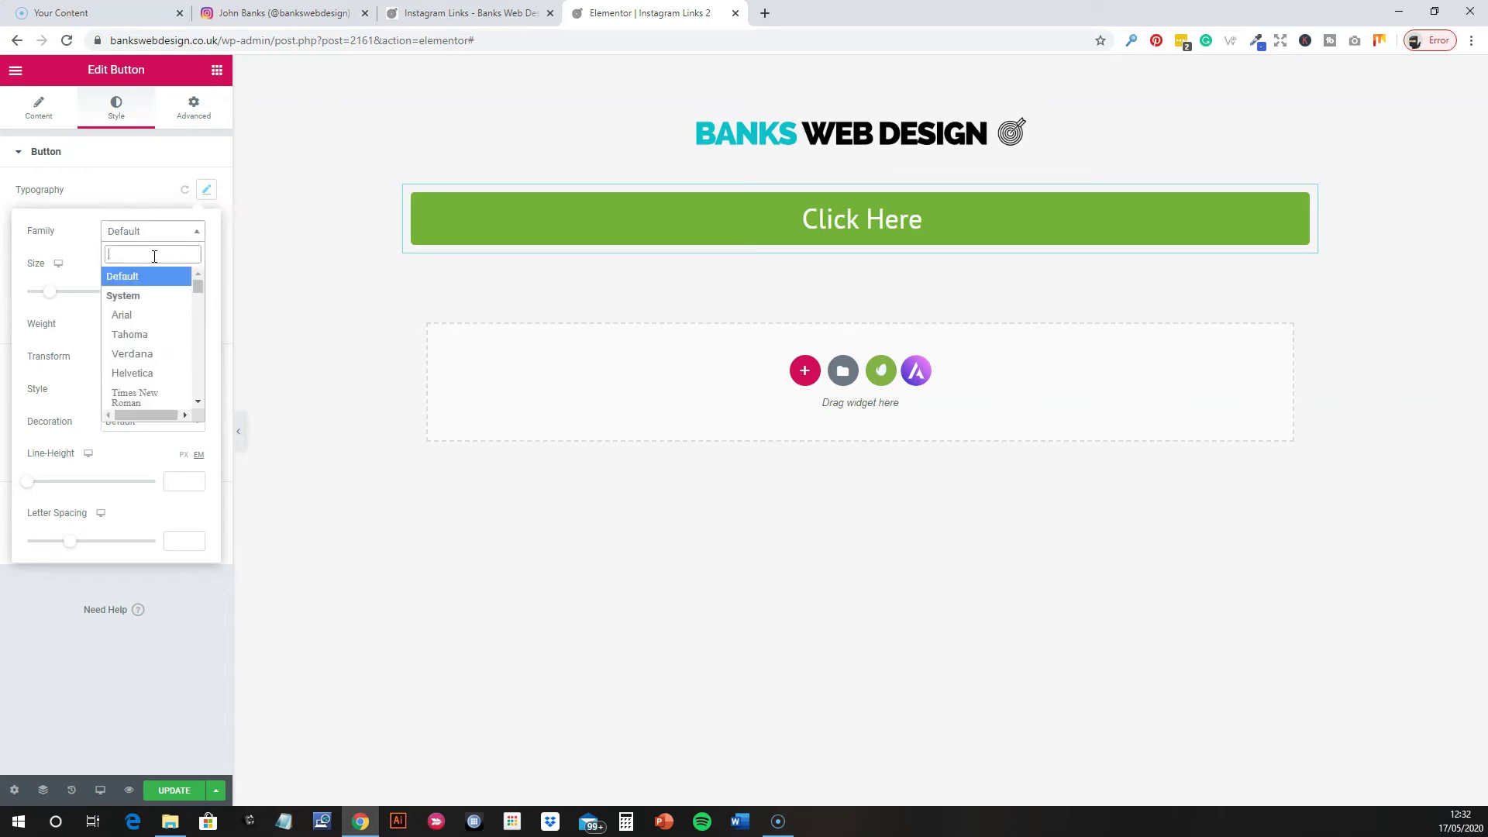
type("popp")
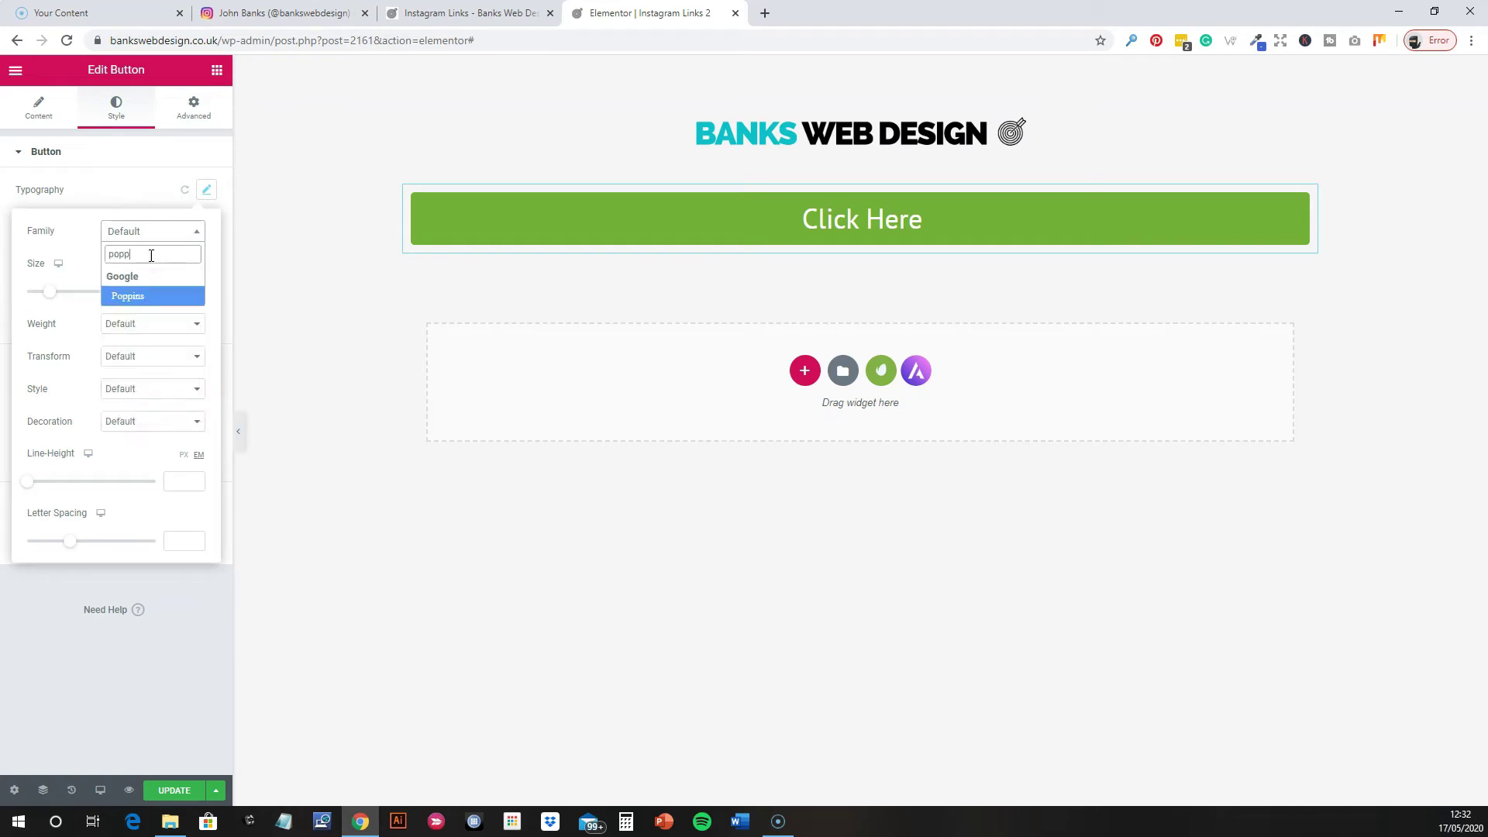
left_click(138, 299)
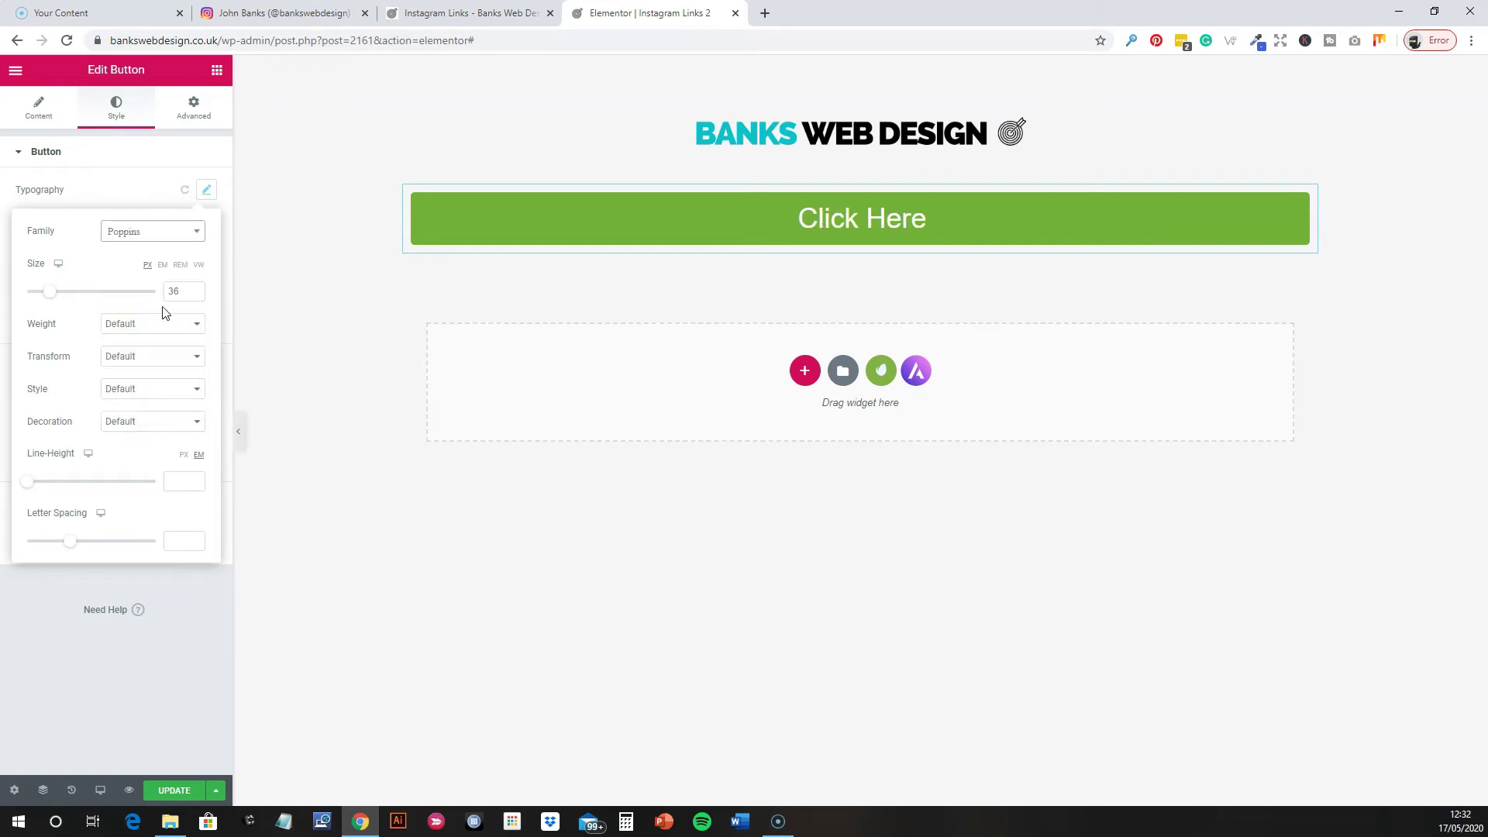
Transform the button text to uppercase and set its font weight to 600.
left_click(187, 361)
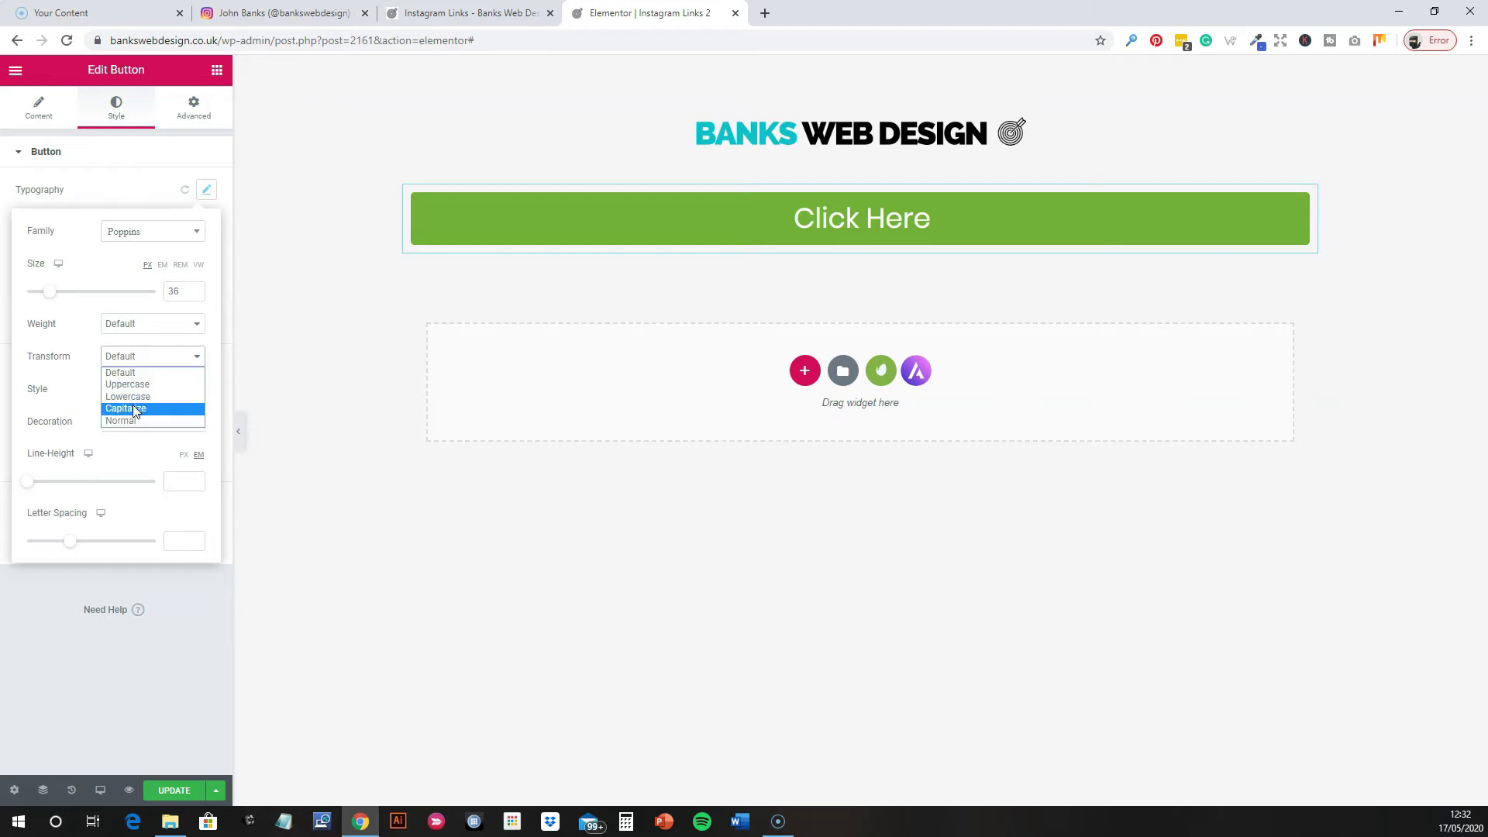
left_click(139, 383)
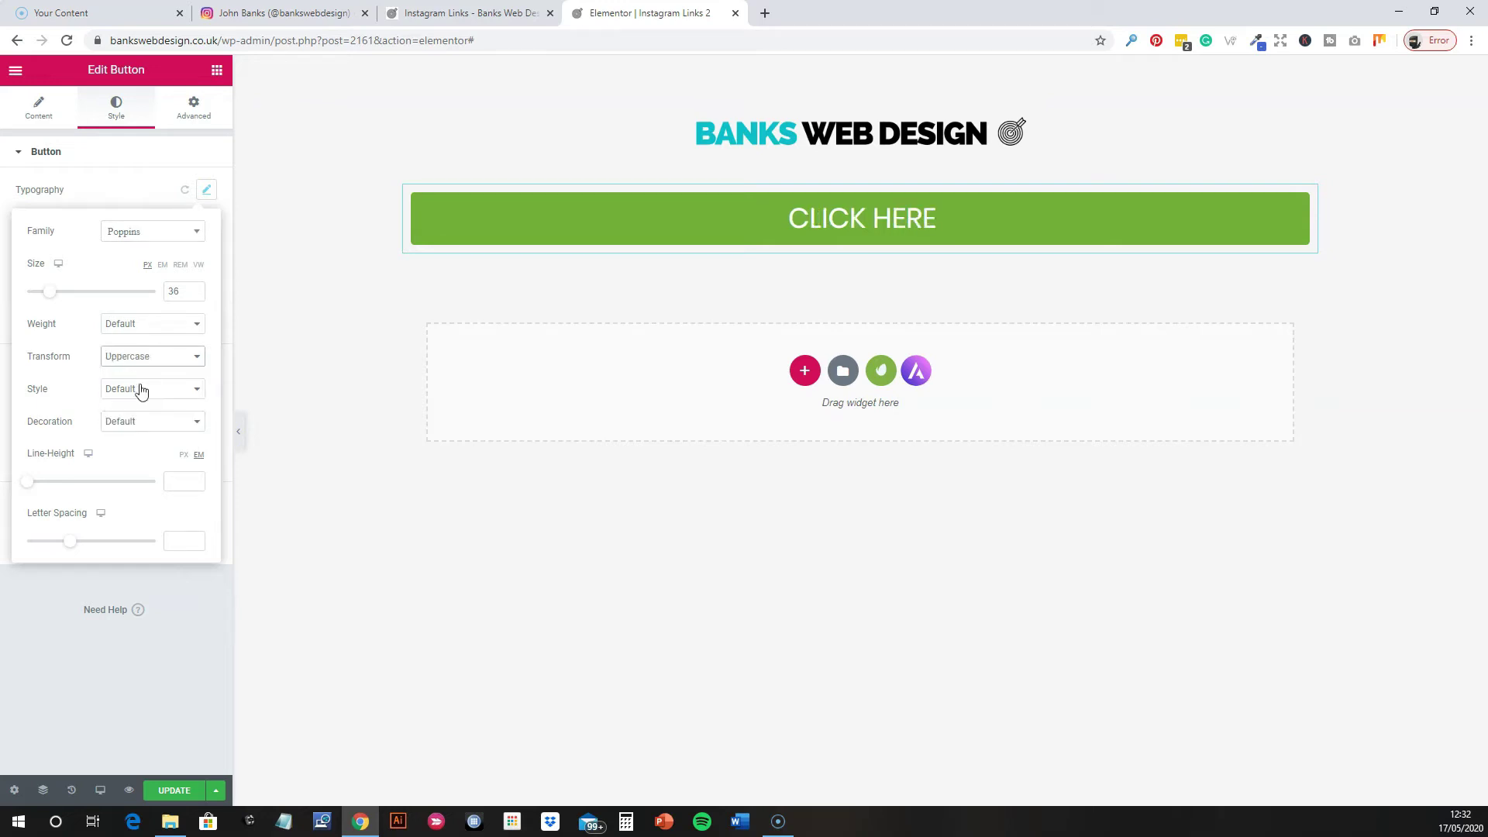
left_click(151, 325)
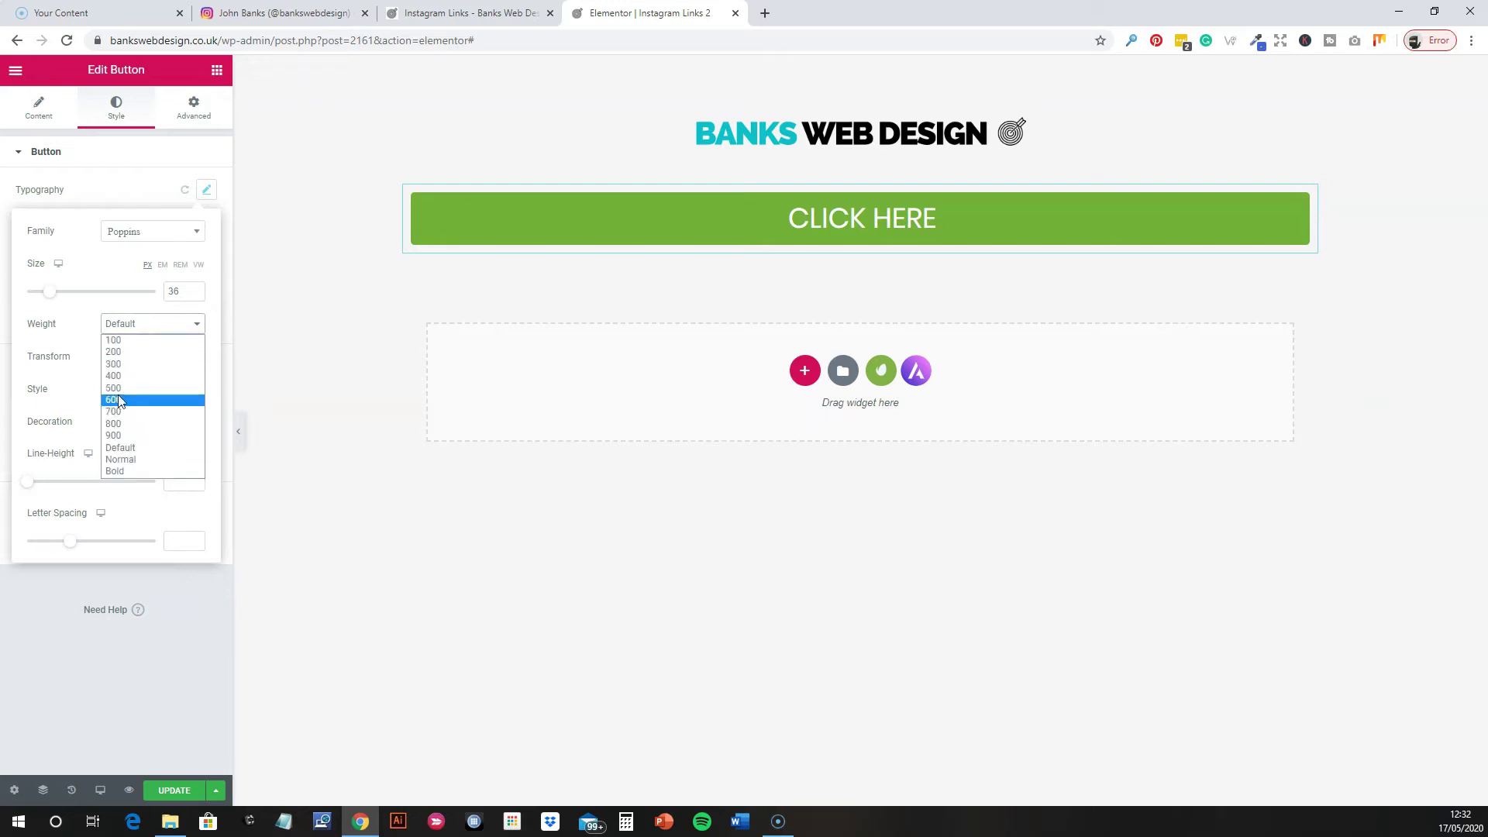
left_click(119, 400)
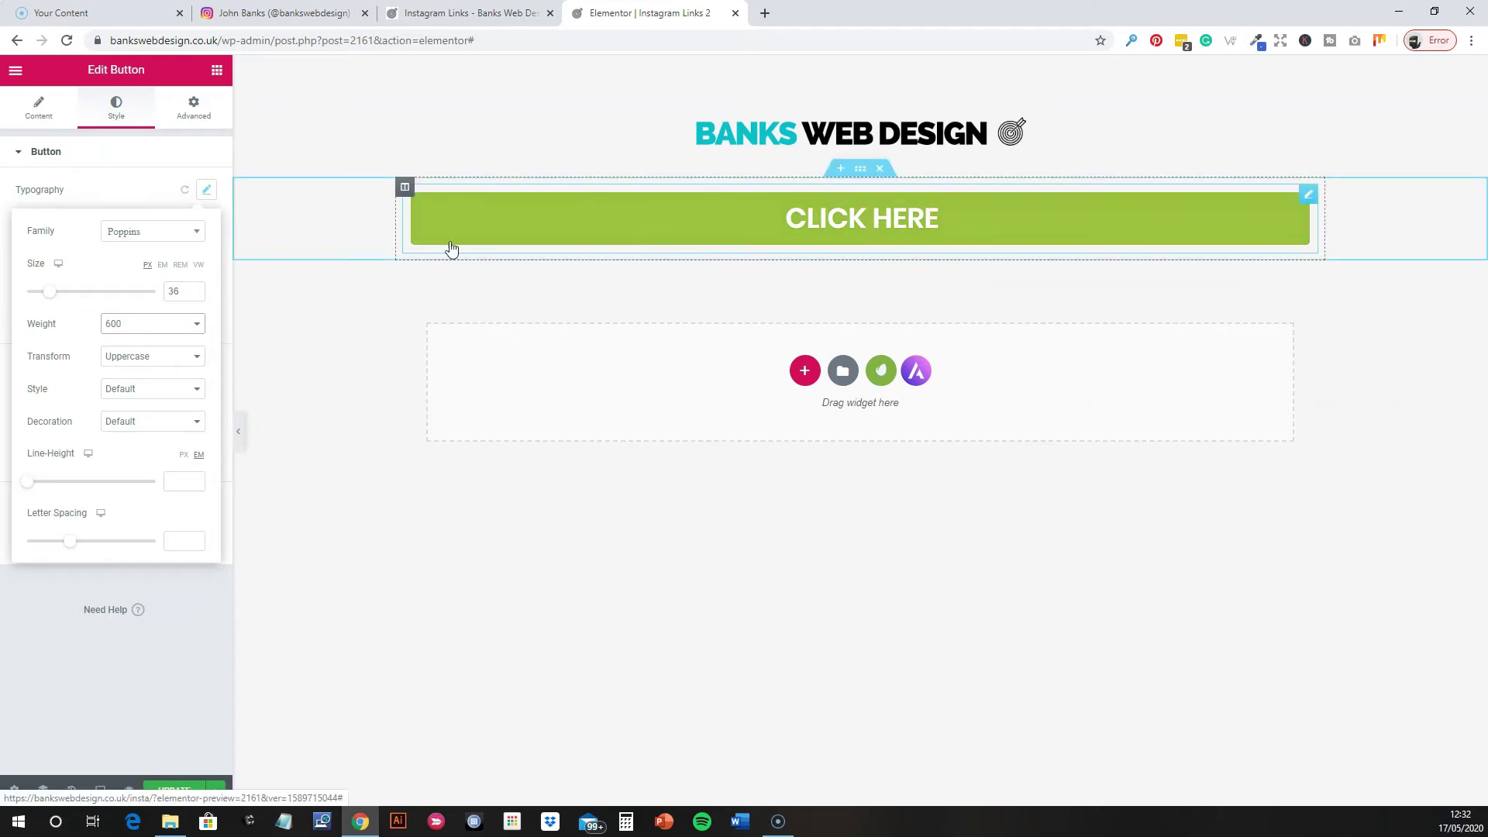
left_click(206, 191)
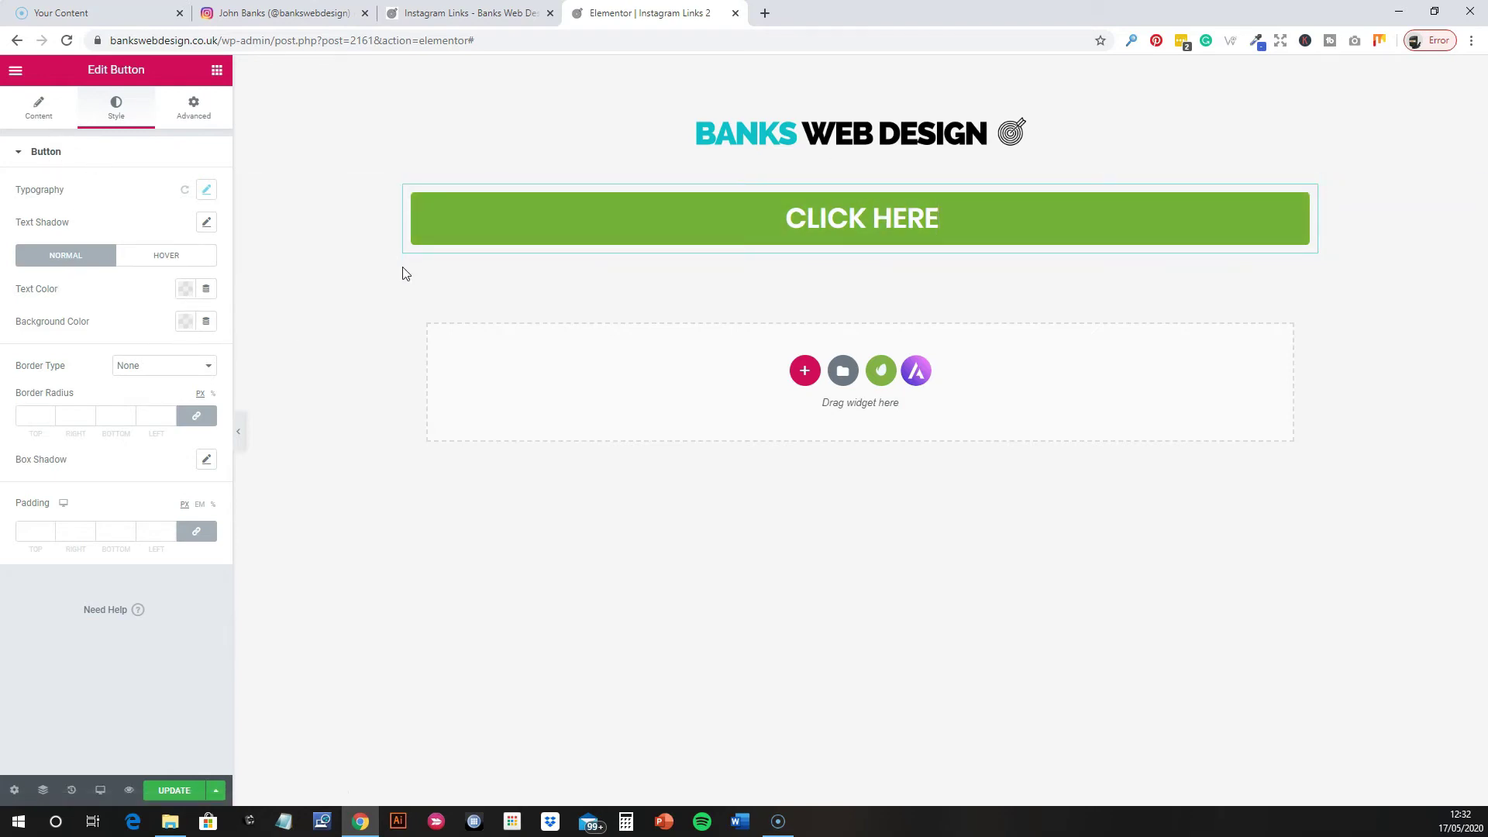
Set the button's background colour to bright red (#F80707) and duplicate it twice to make a stack of three buttons.
left_click(186, 328)
mouse_move(226, 403)
left_mouse_down()
mouse_move(280, 392)
mouse_move(231, 402)
mouse_move(233, 385)
mouse_move(279, 386)
left_mouse_up()
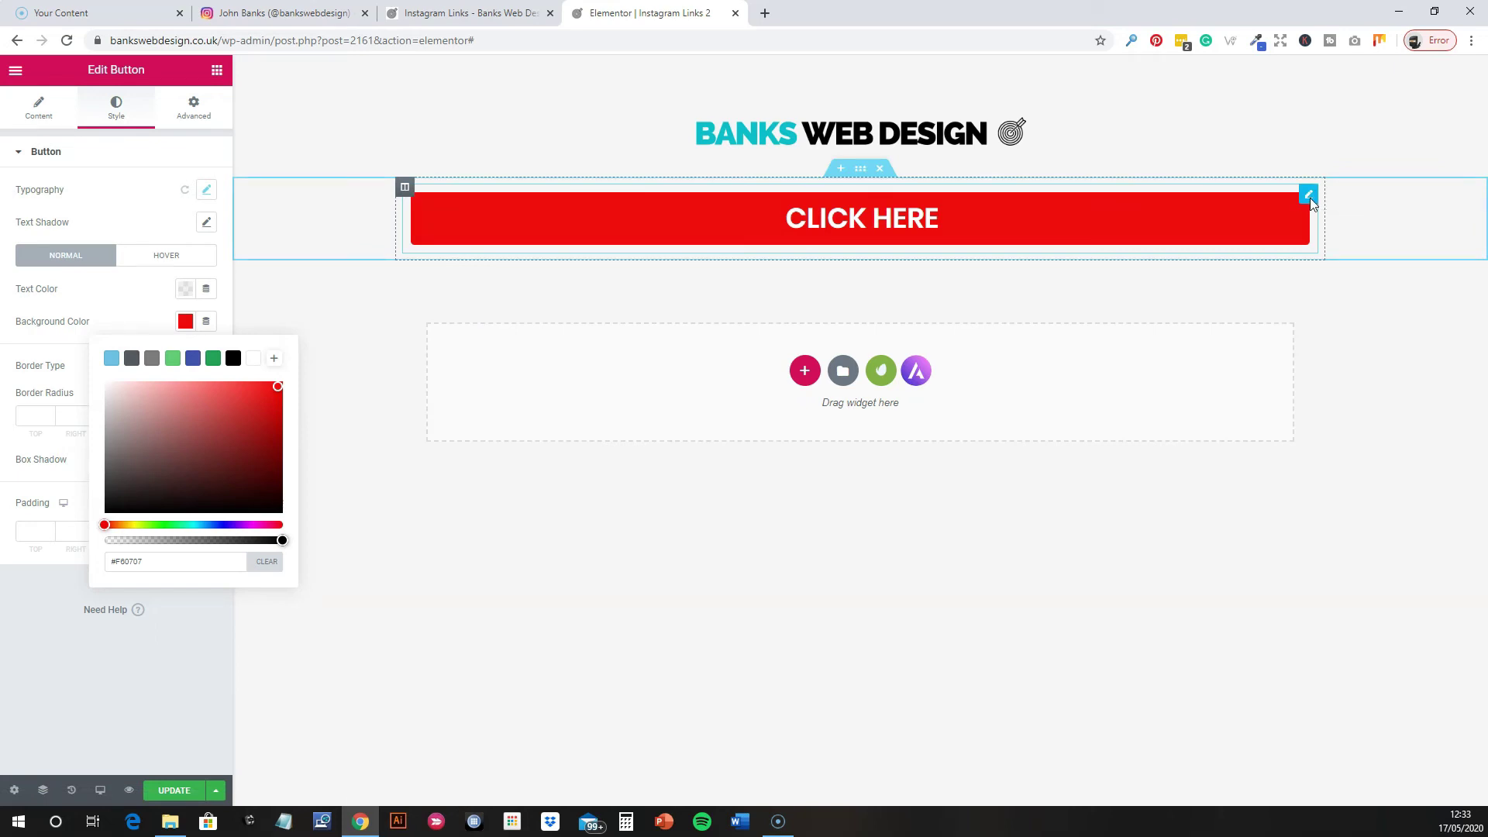
right_click(1310, 199)
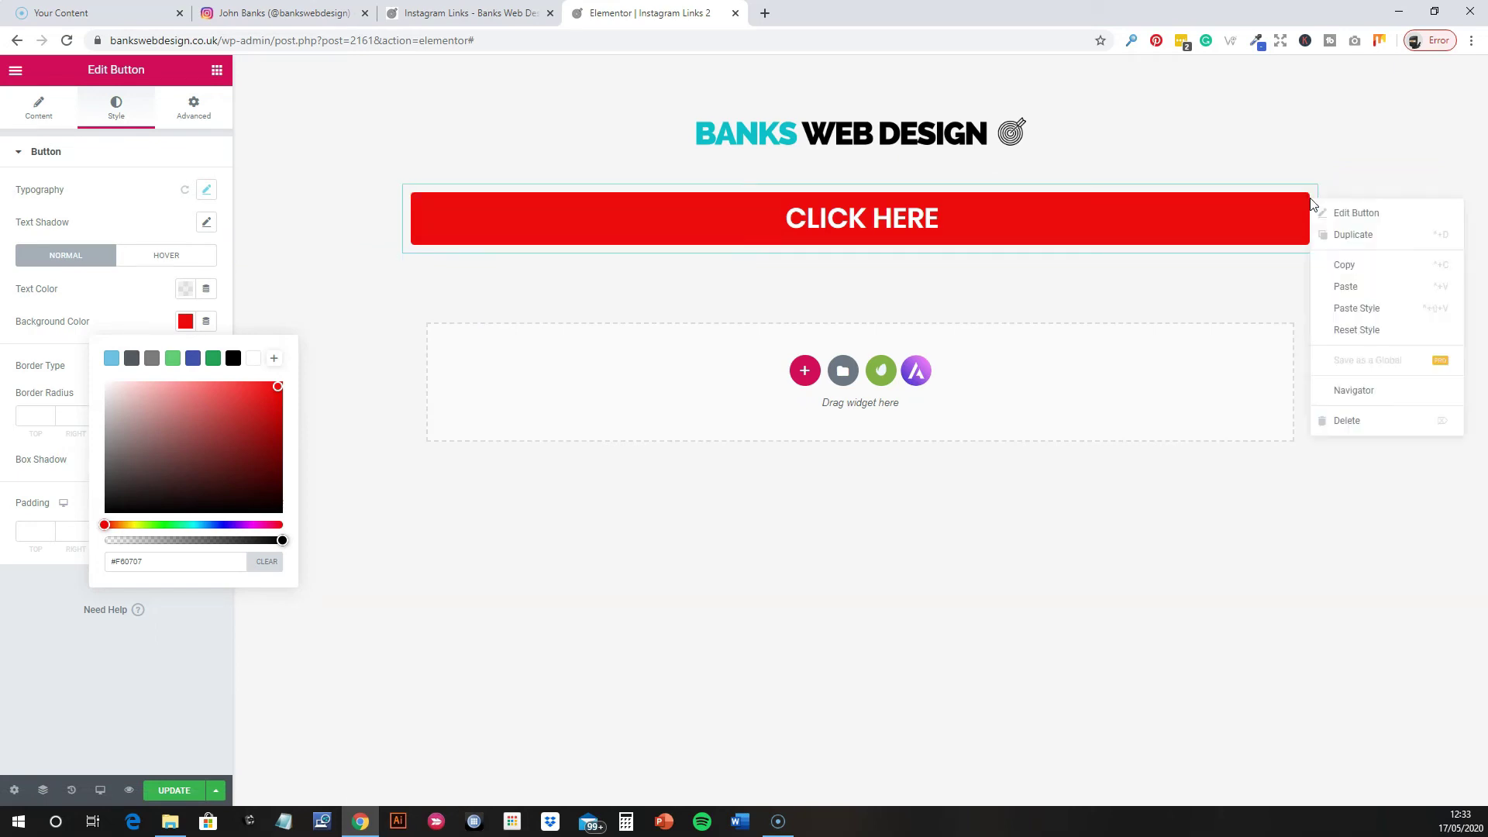
left_click(1345, 235)
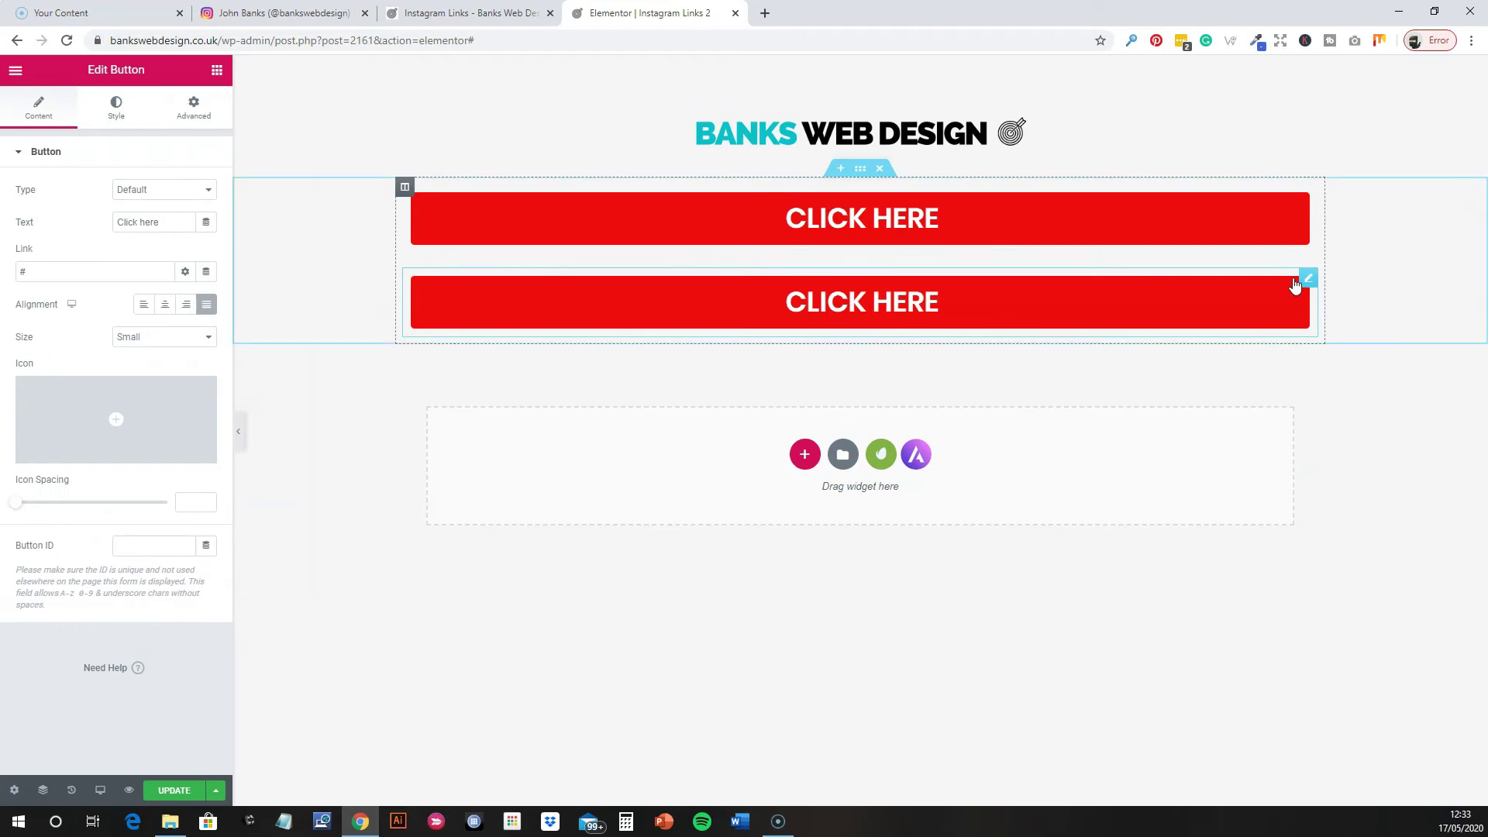
right_click(1309, 286)
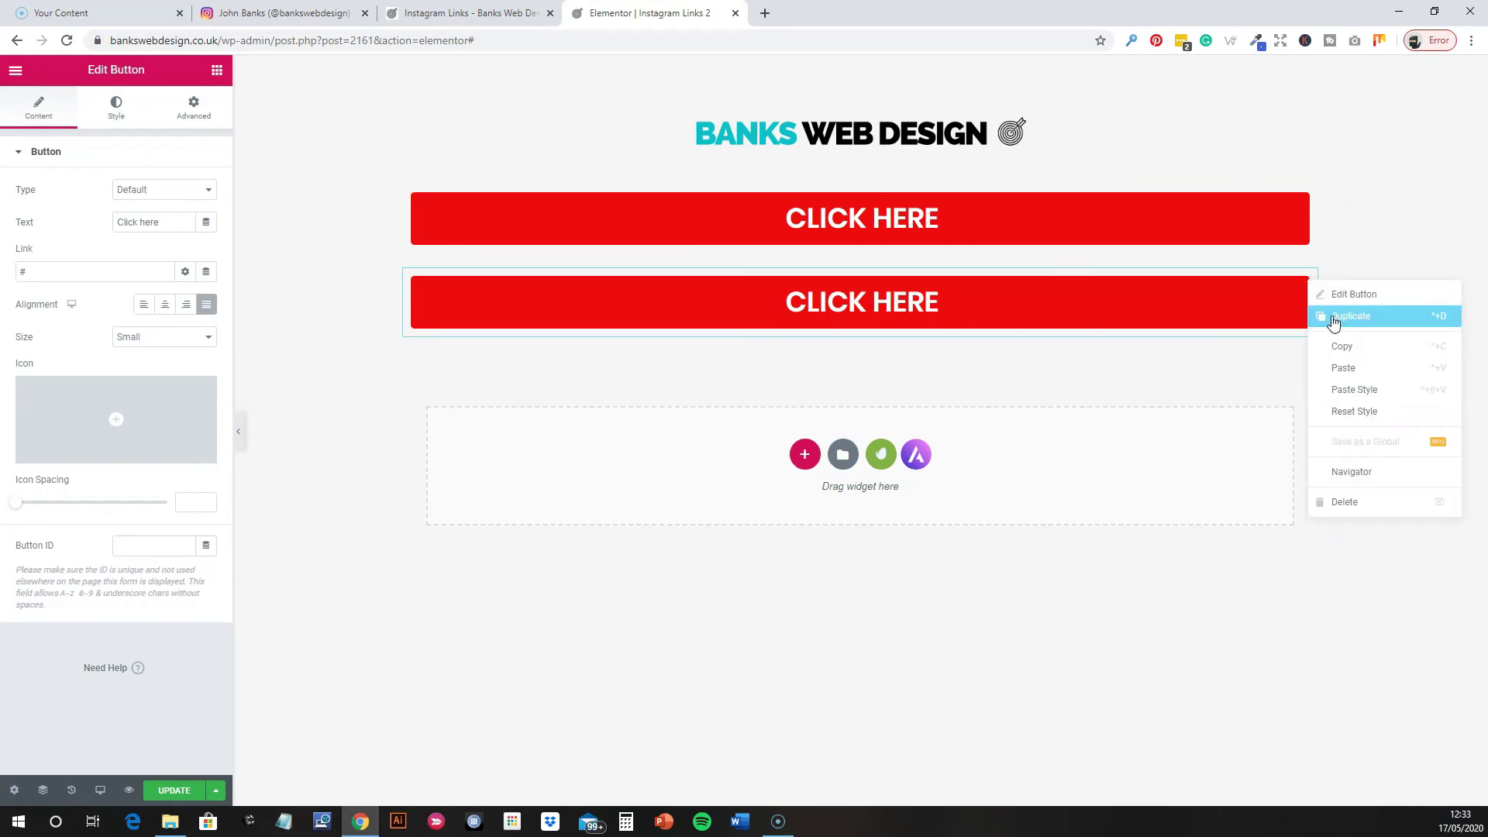
left_click(1333, 317)
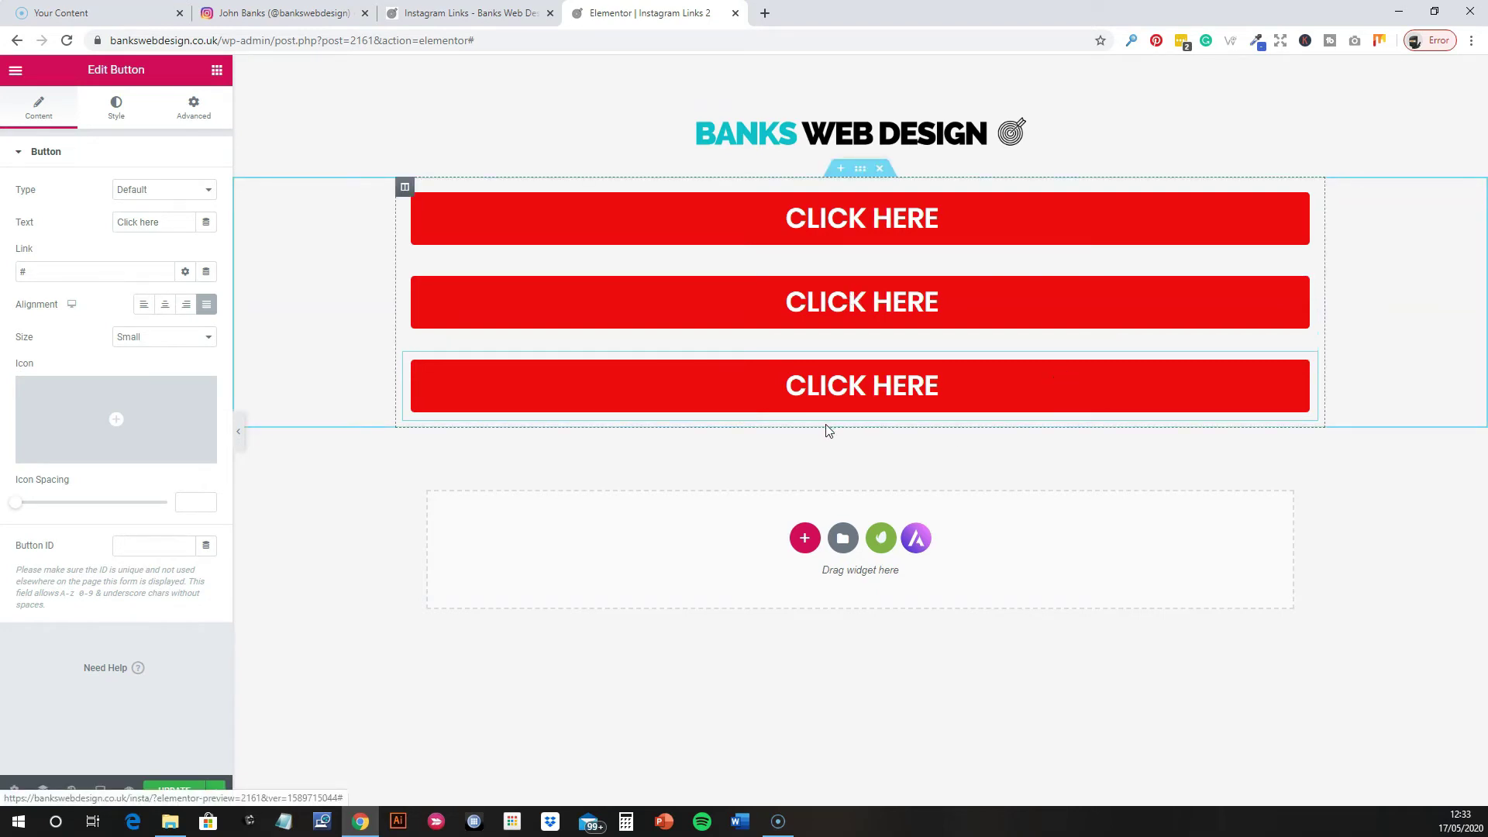
Change the first button's text to "Youtube" and the second button's text to "Free report".
left_click(865, 238)
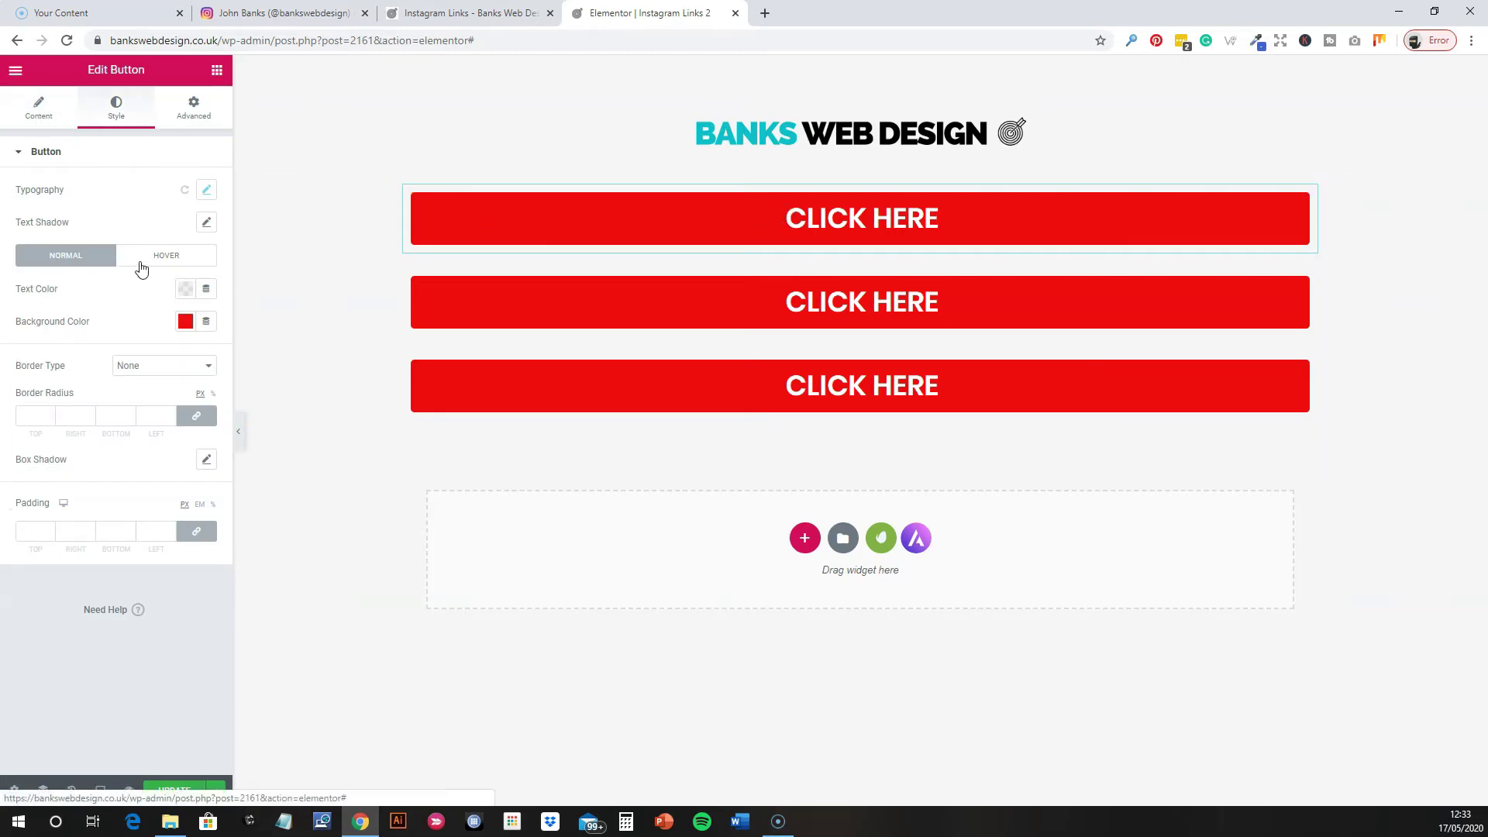
left_click_drag(165, 224, 121, 221)
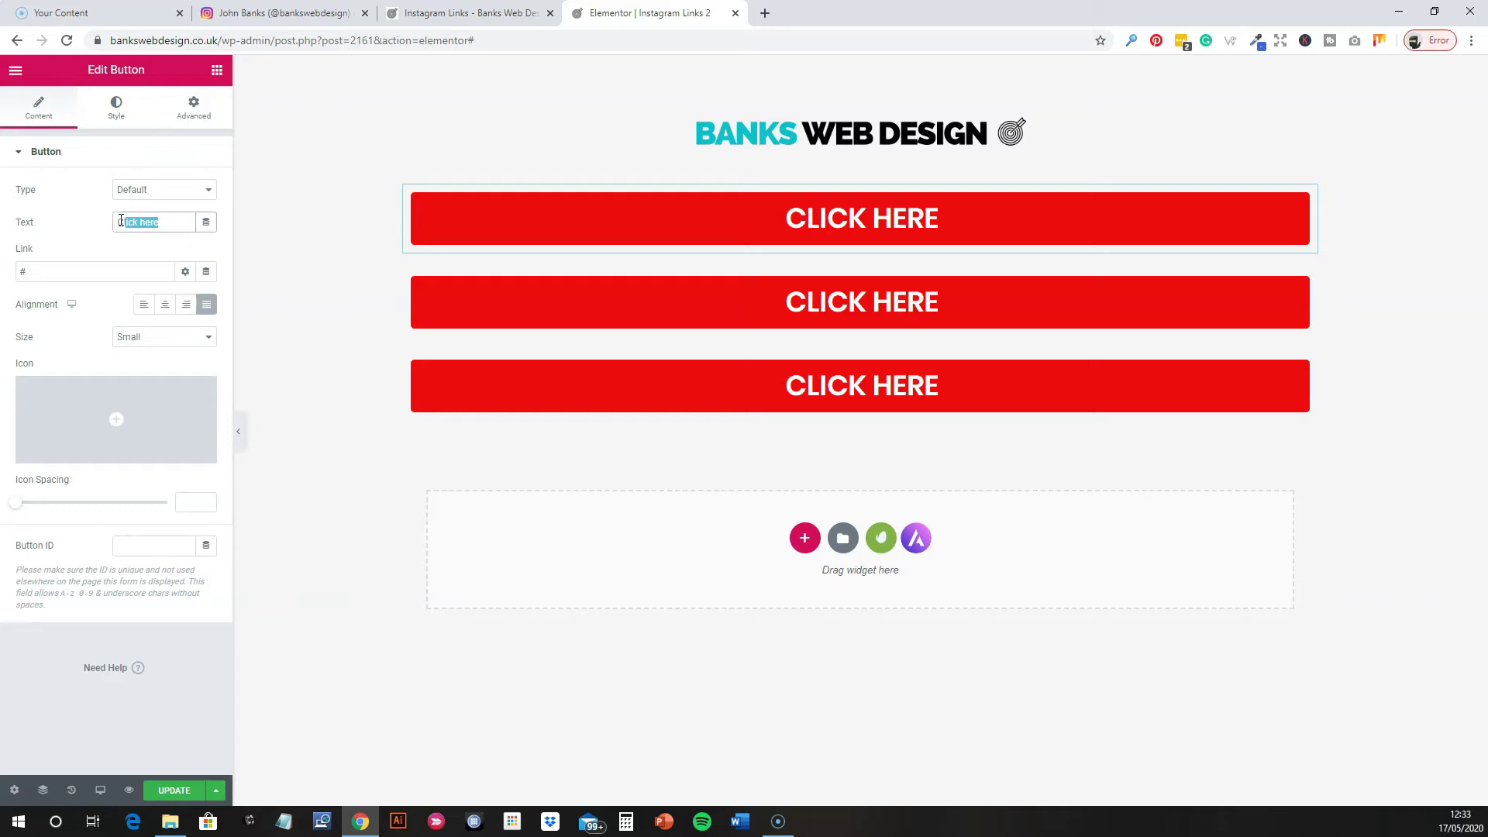
type("Yotu")
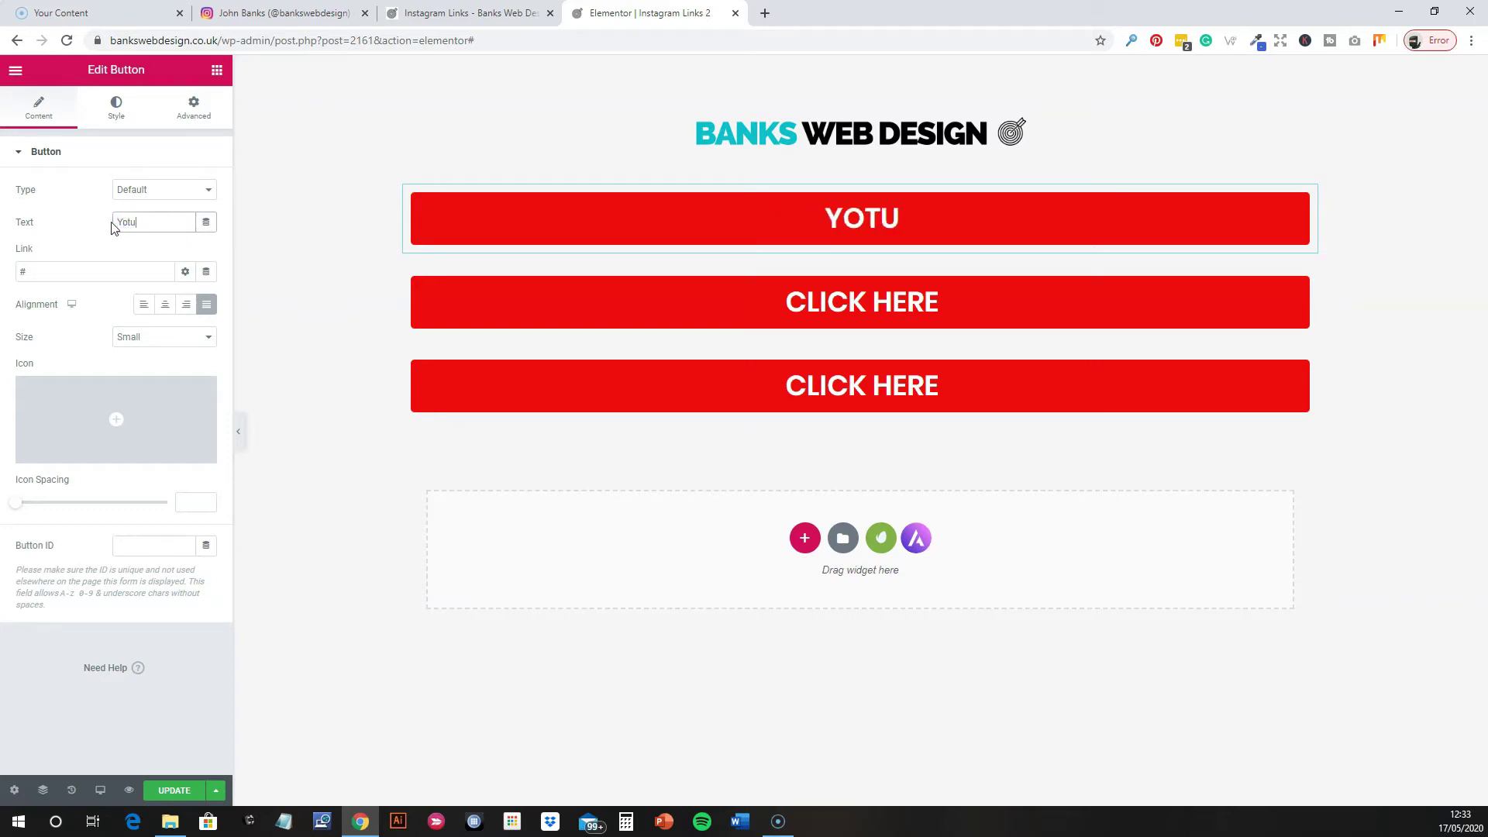
key("BackSpace")
key("BackSpace")
type("utube")
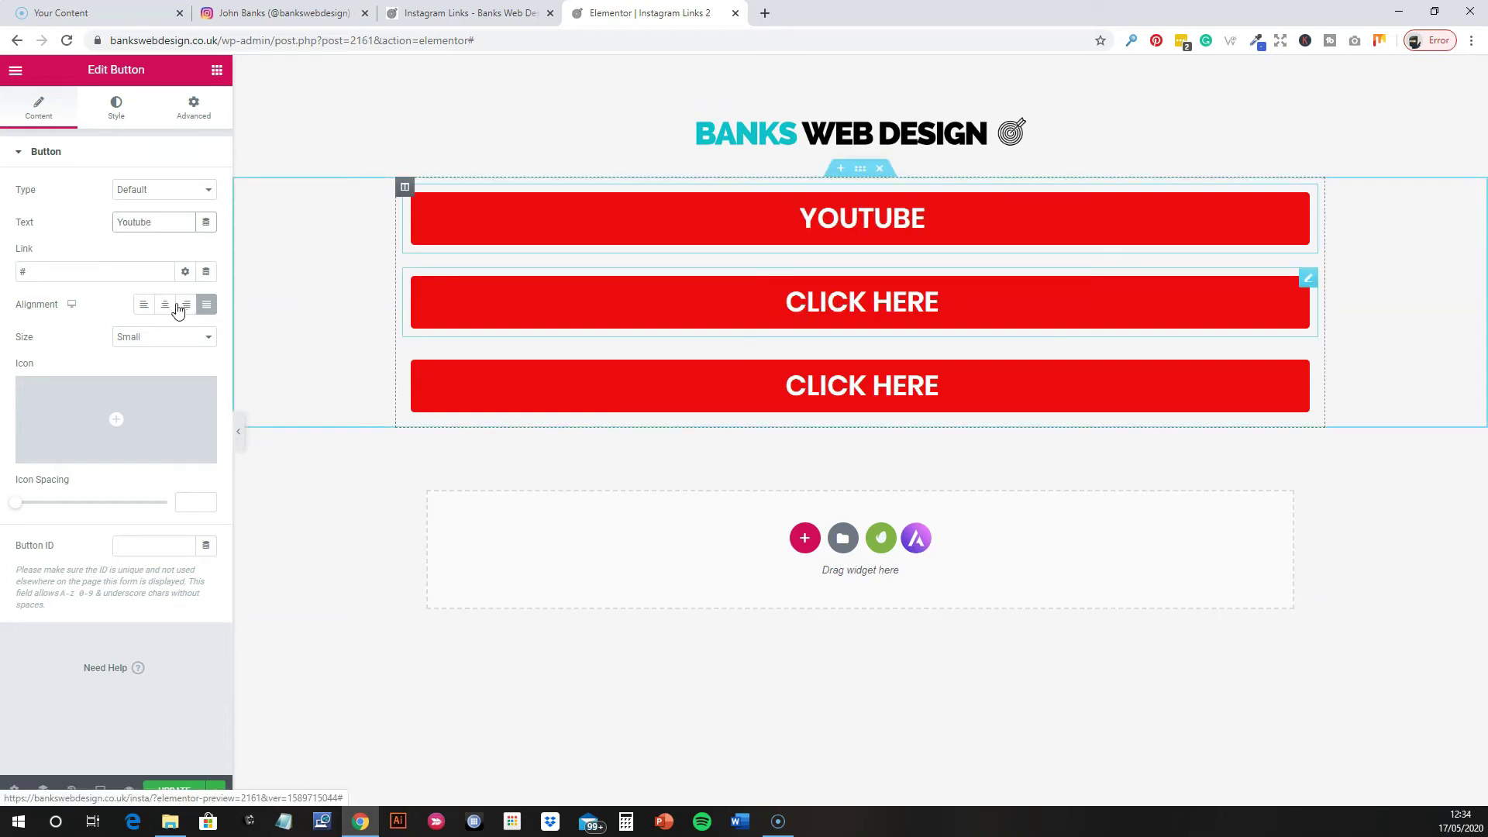
left_click_drag(169, 223, 107, 224)
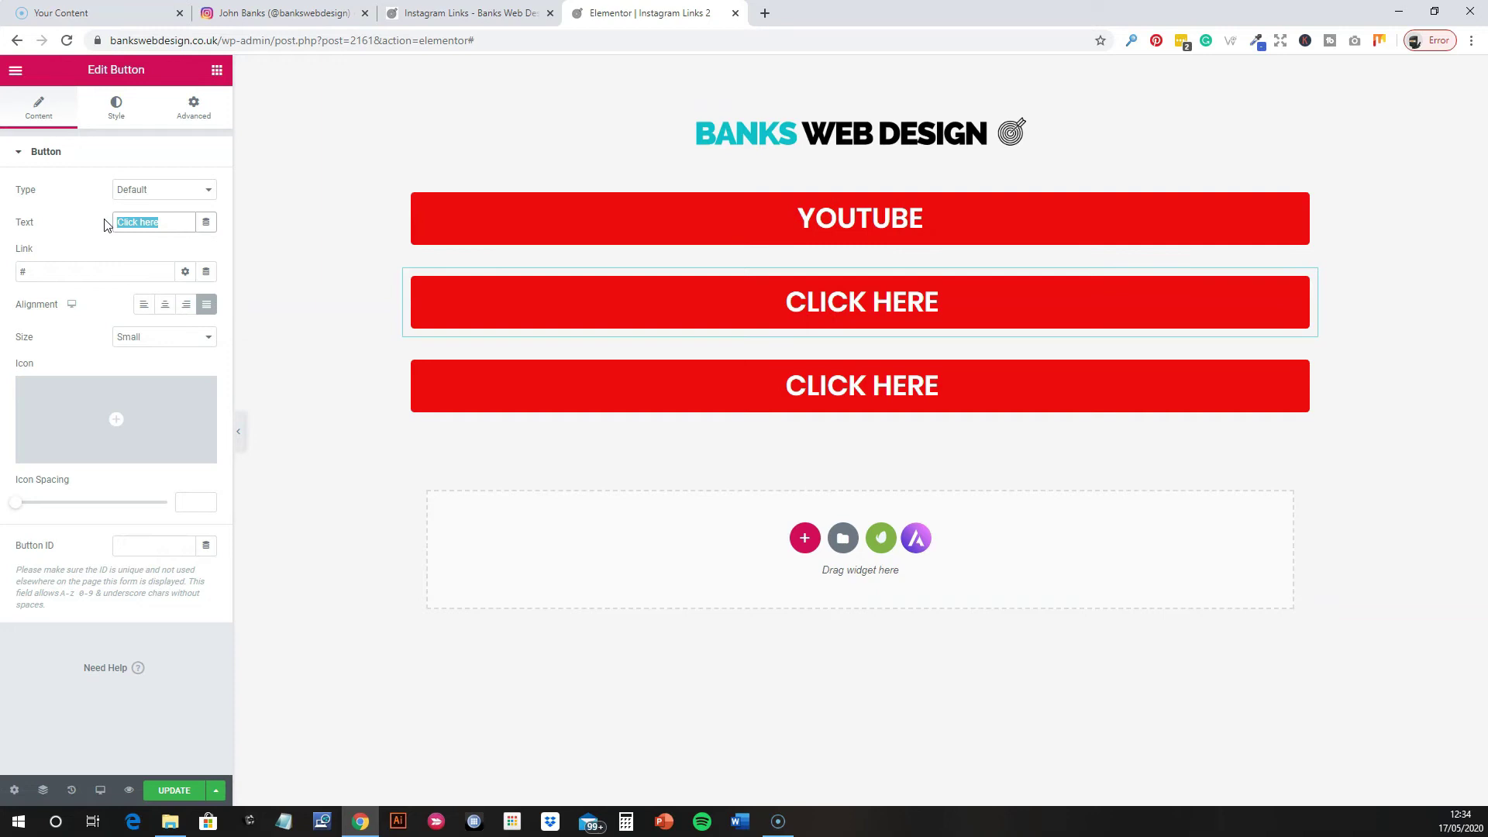
type("Free report")
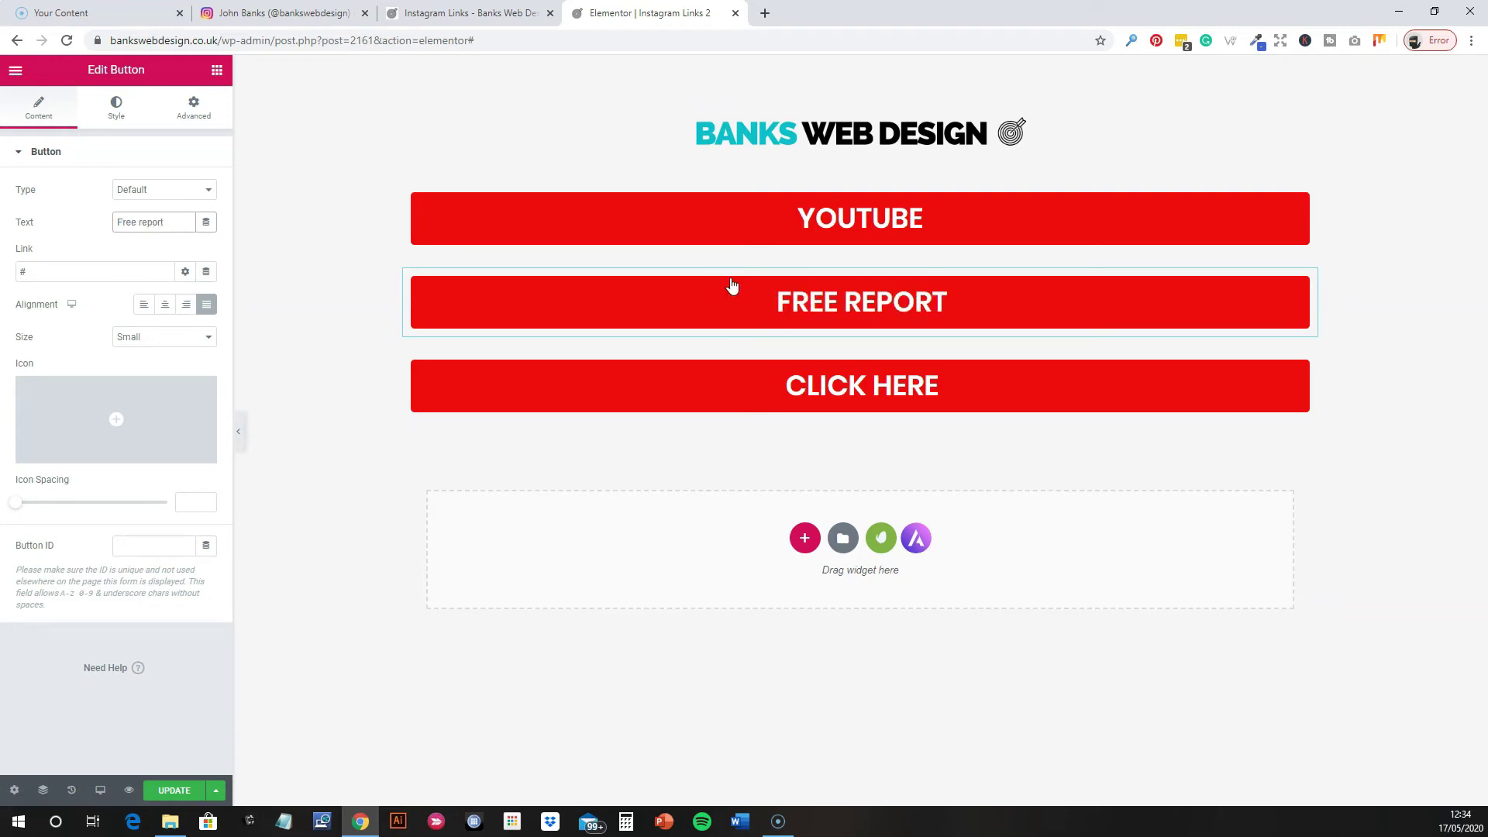
Change the third button's text to "latest blog post".
left_click(796, 394)
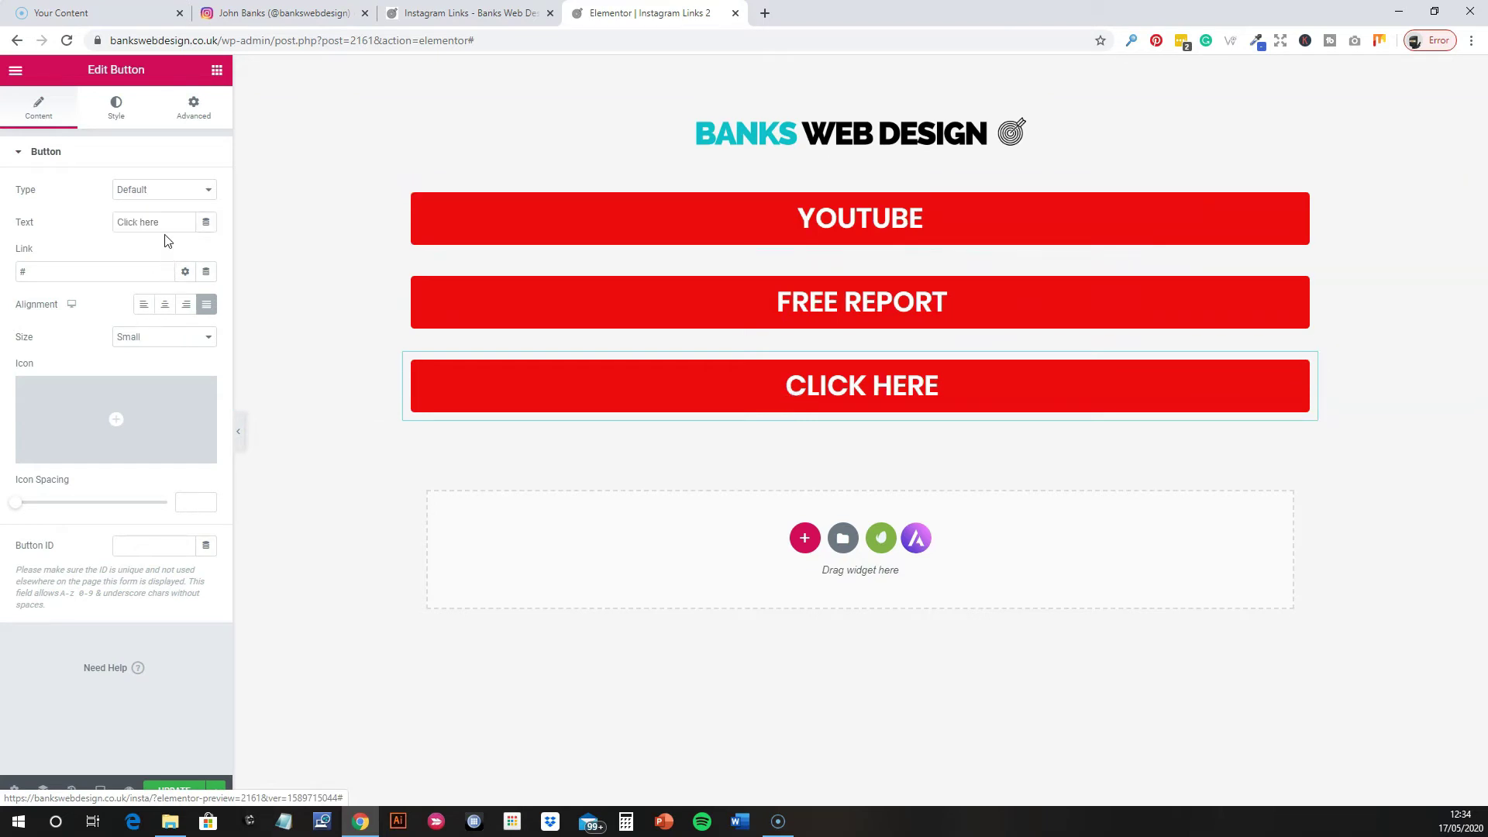
left_click_drag(194, 222, 109, 226)
type("las")
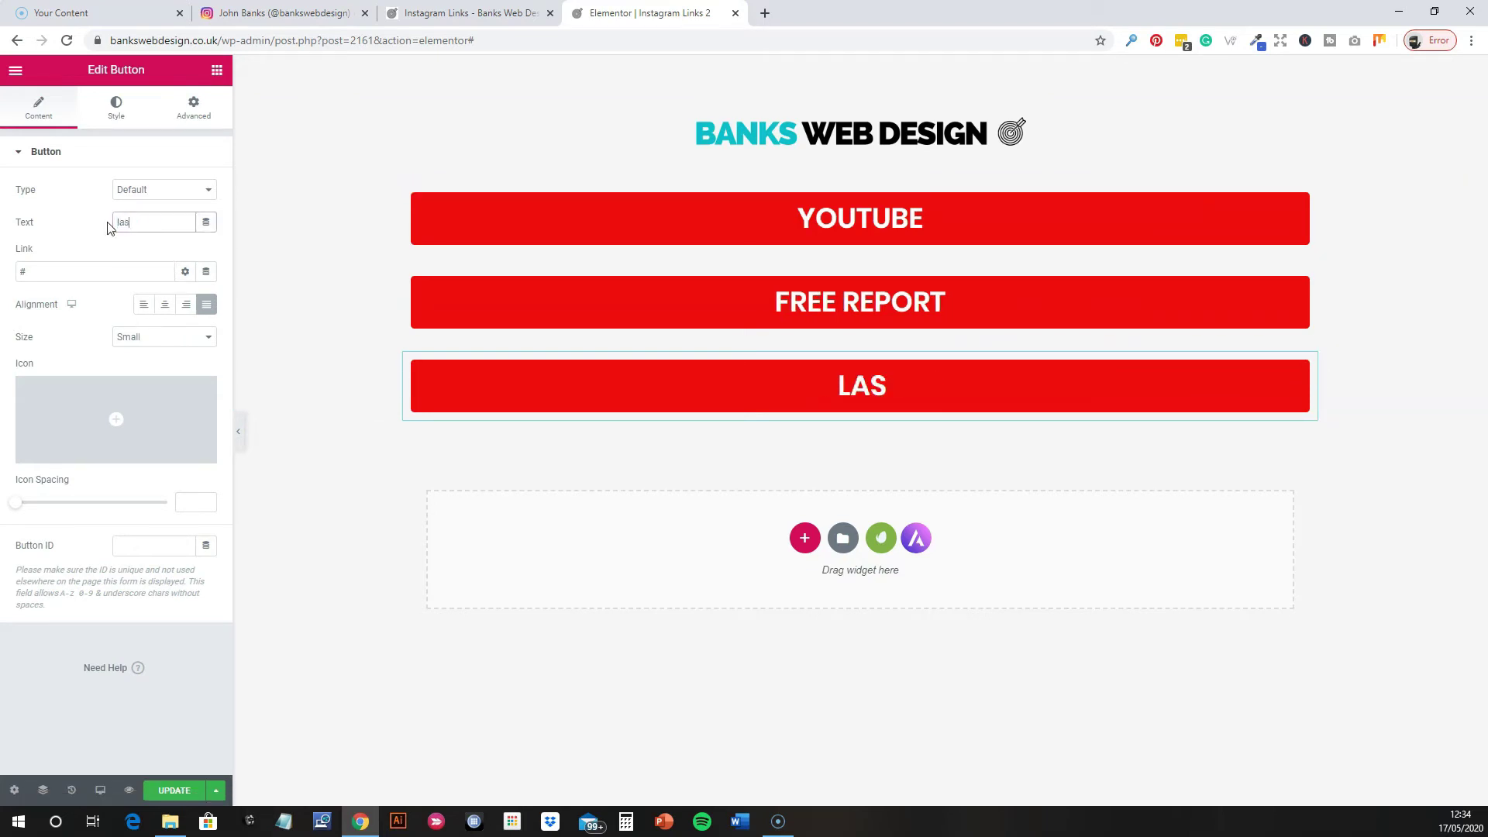
type("test blog post")
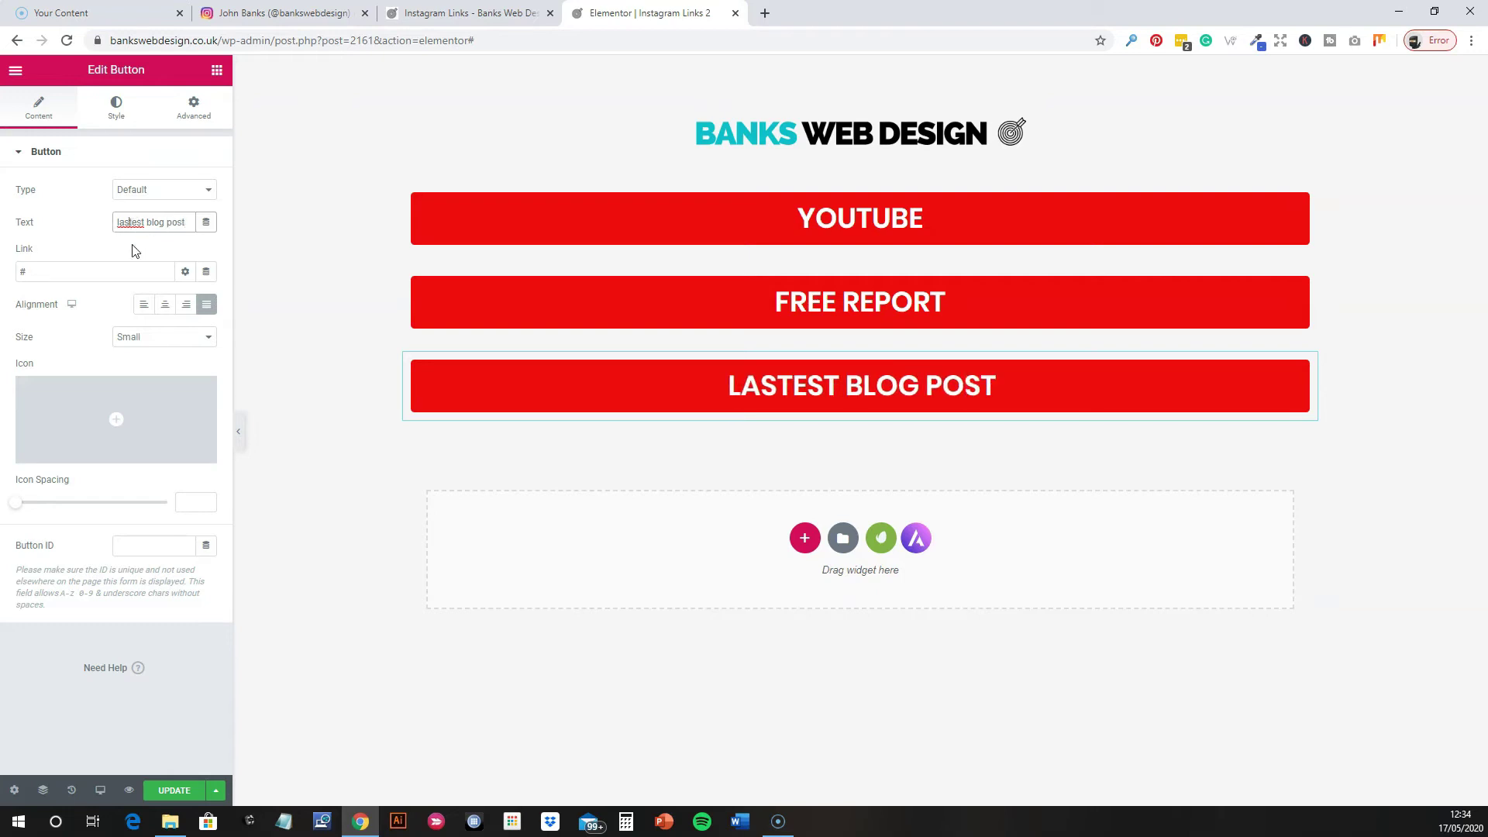
key("BackSpace")
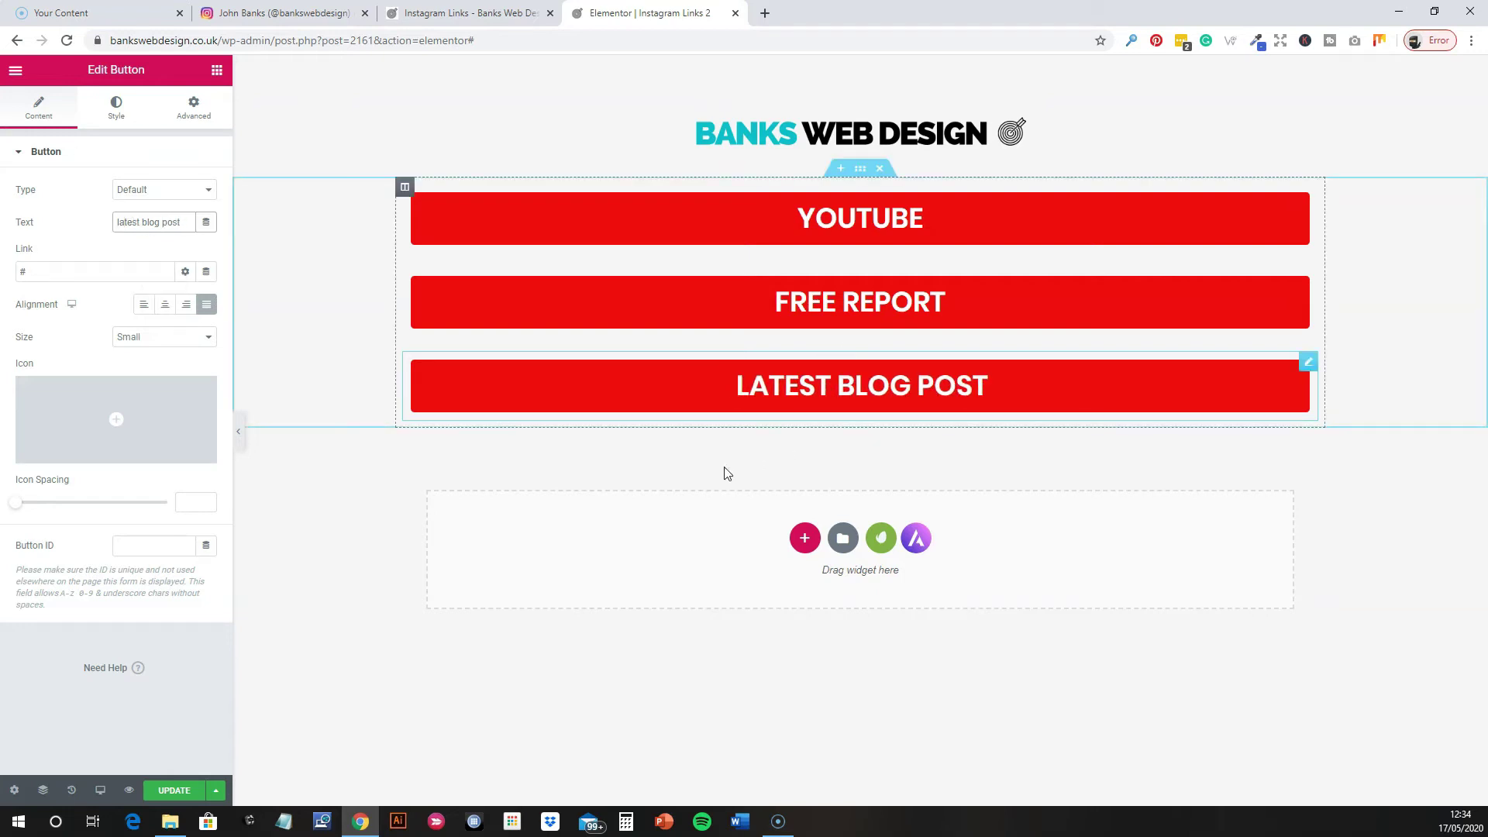
Examine the link setting of the Youtube, Free report and latest blog post buttons in turn.
left_click(738, 239)
double_click(23, 271)
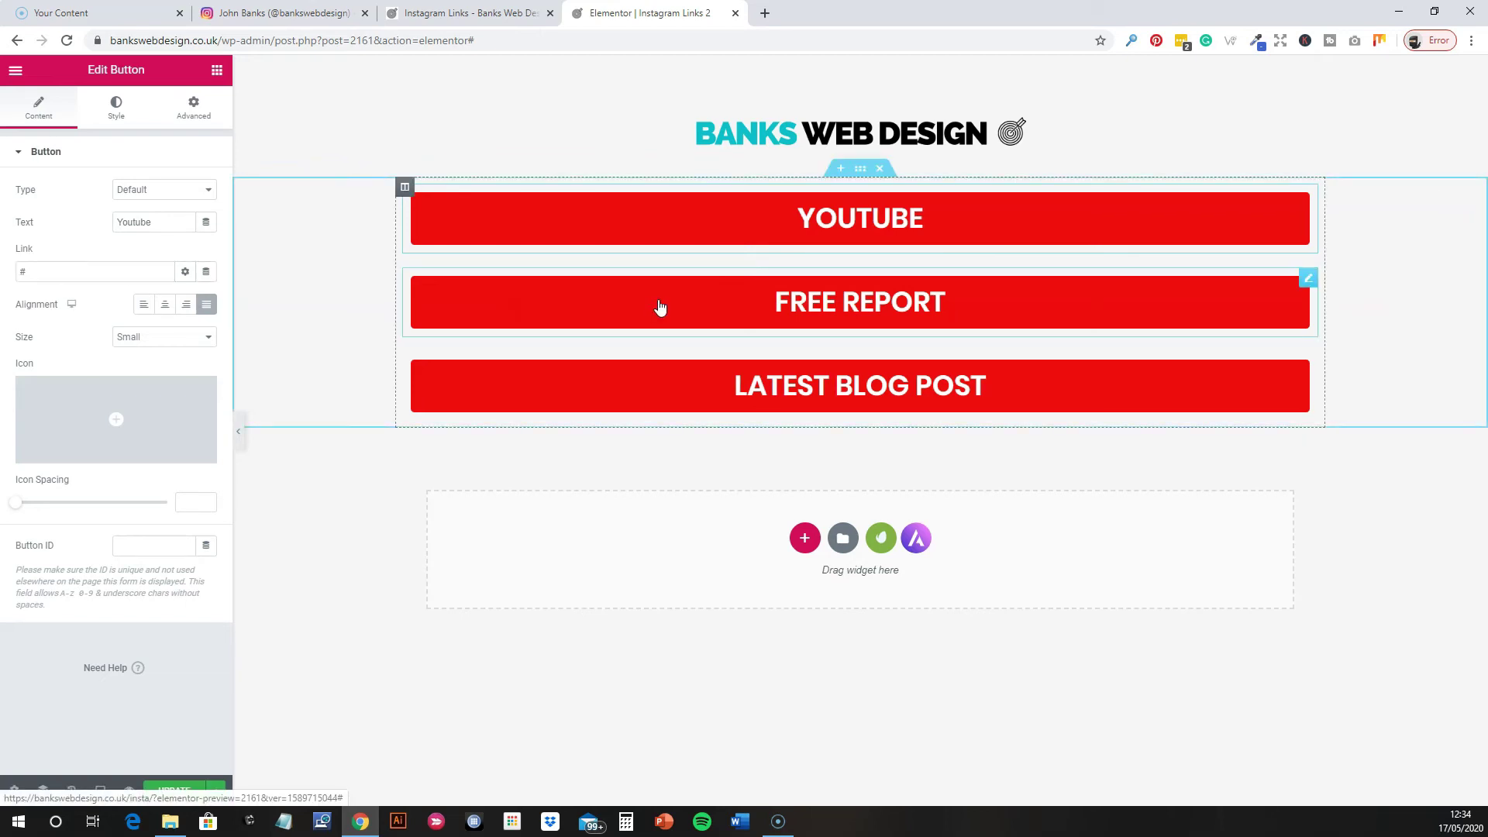
left_click(653, 307)
double_click(22, 277)
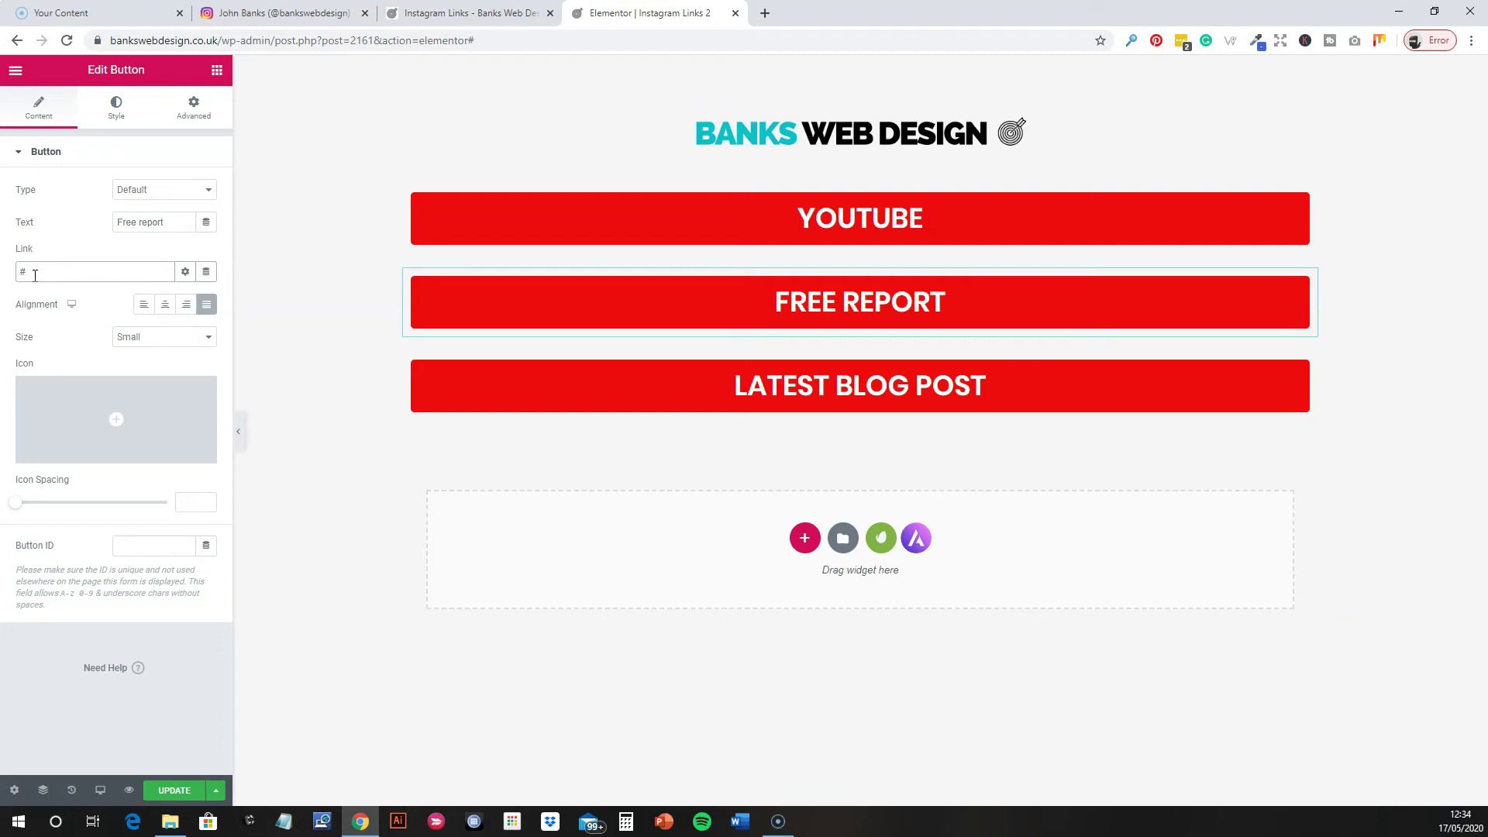
left_click(703, 392)
double_click(23, 272)
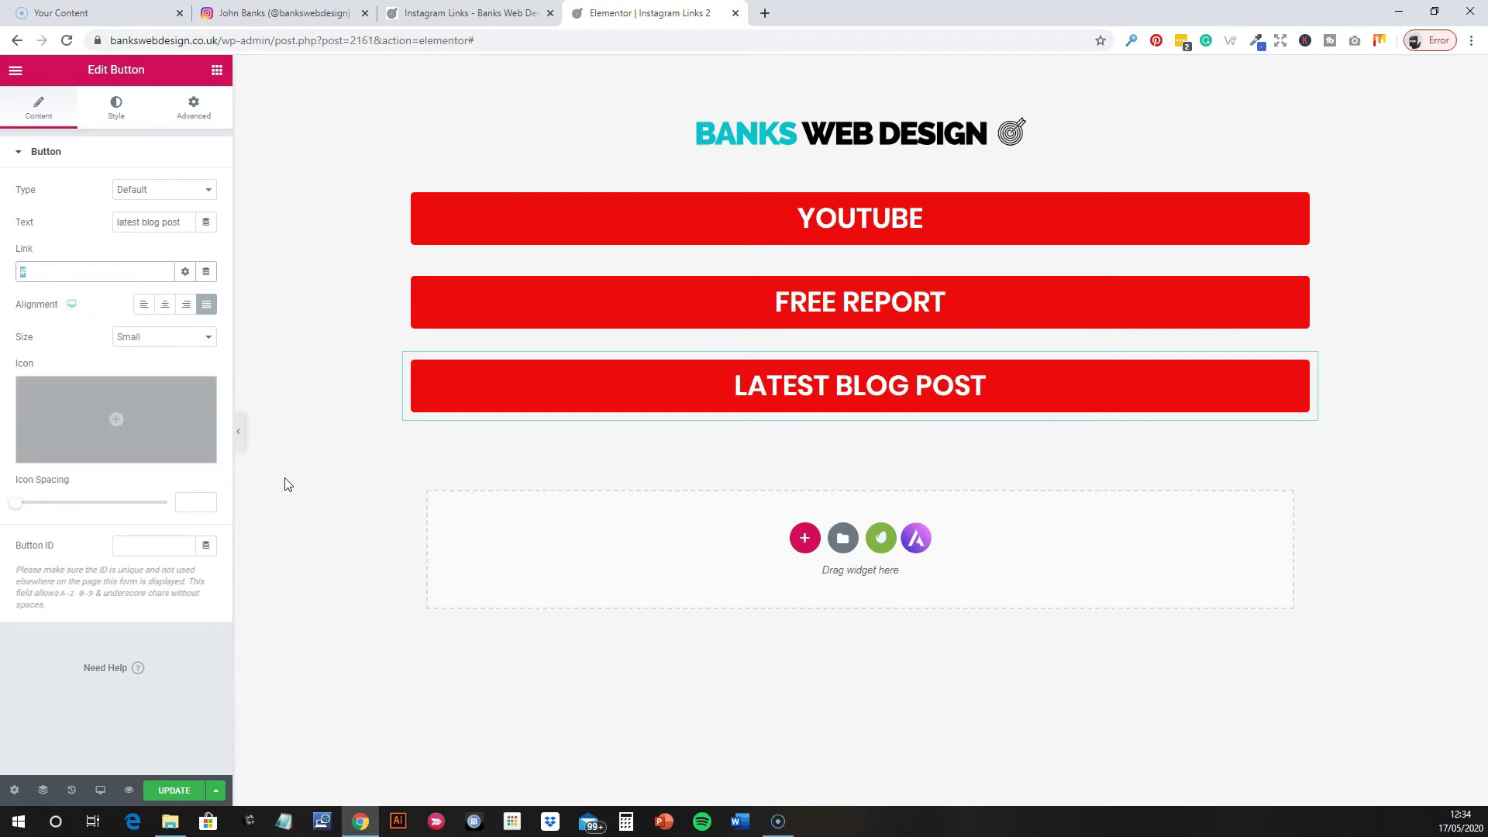
left_click(669, 465)
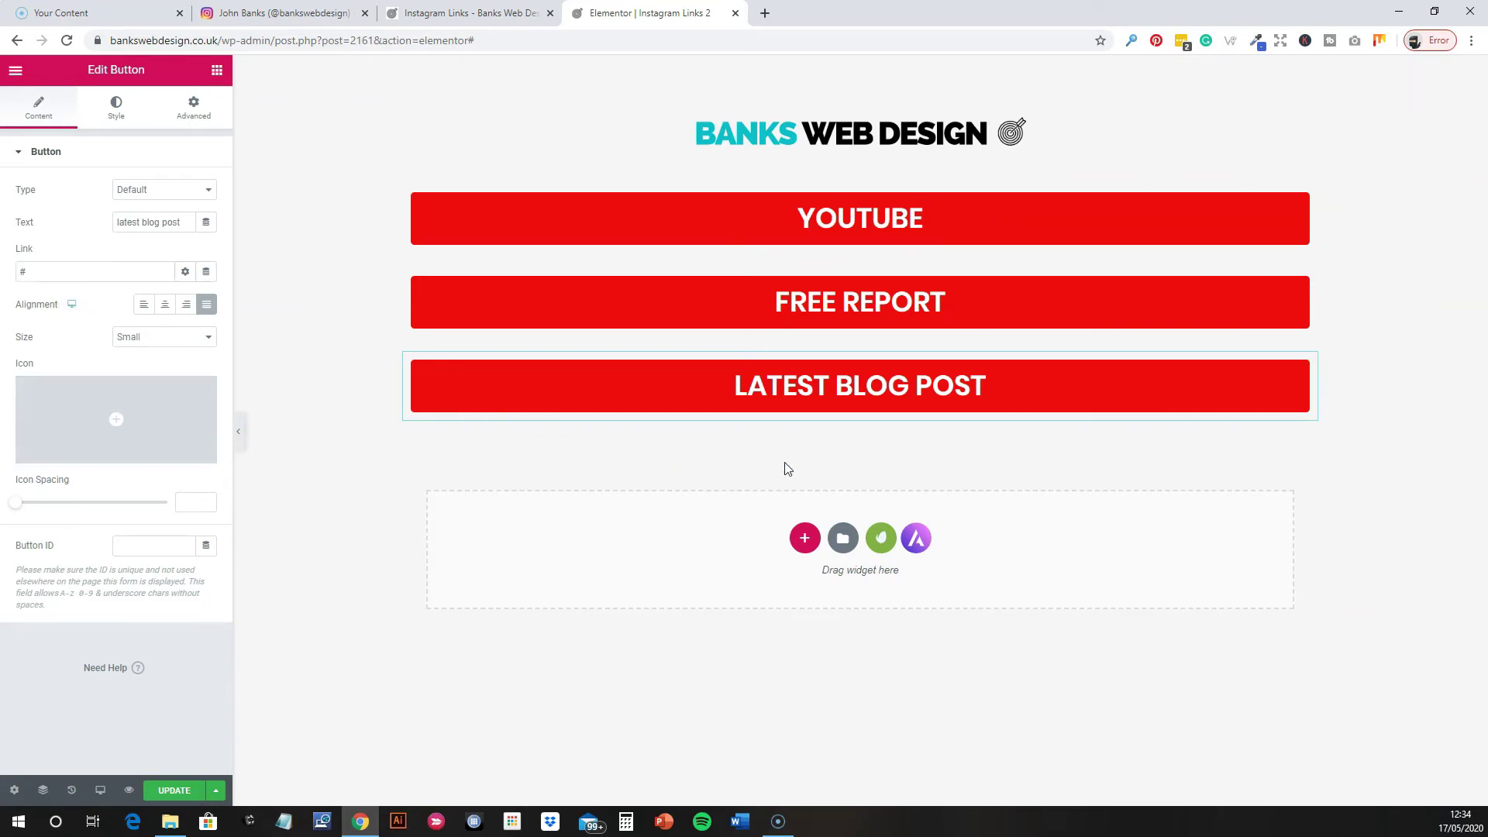
Add a single-column section below the three buttons and place an Image widget in it.
left_click(803, 540)
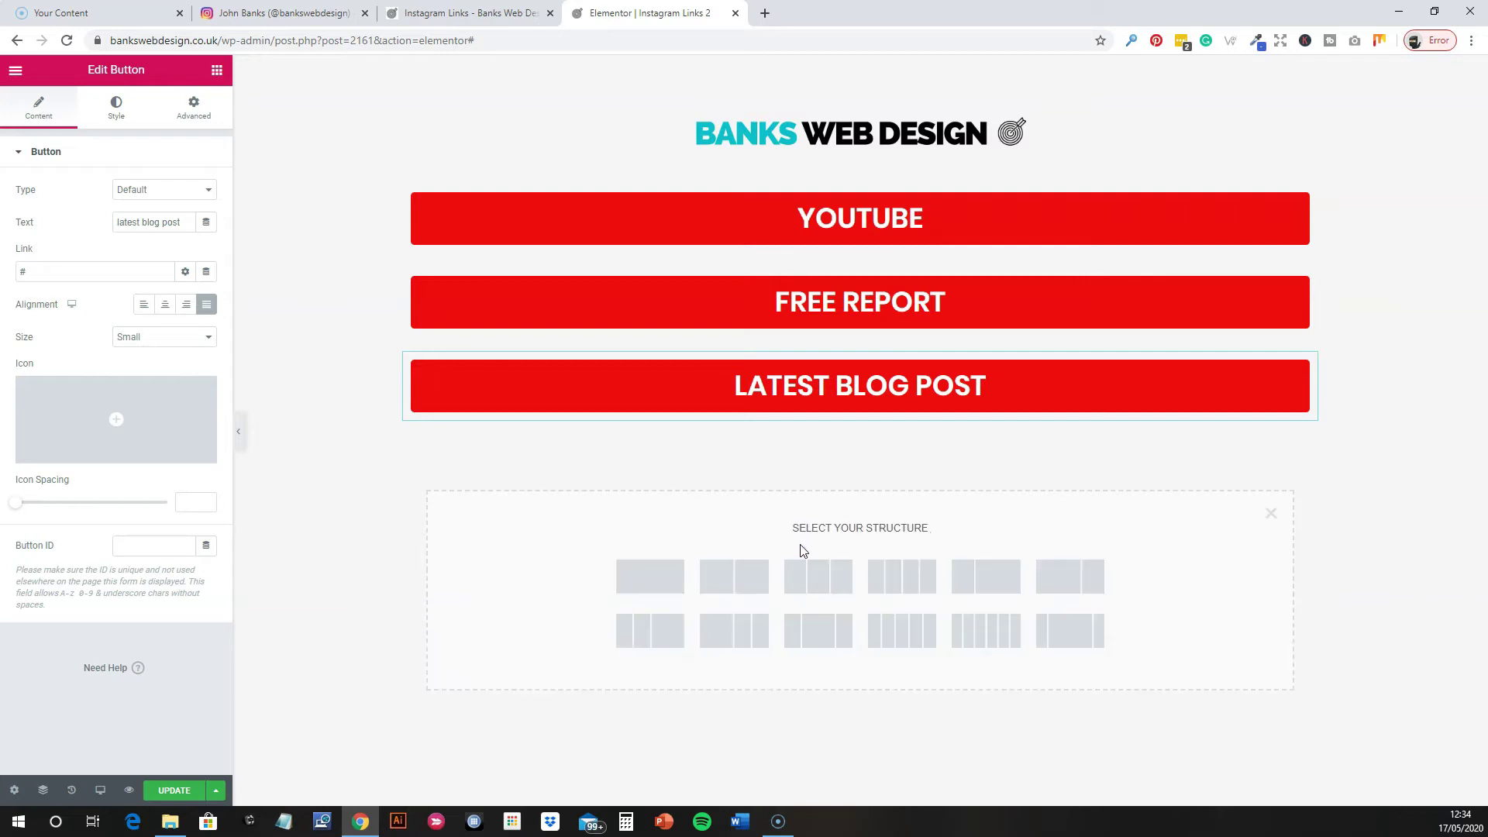
left_click(650, 577)
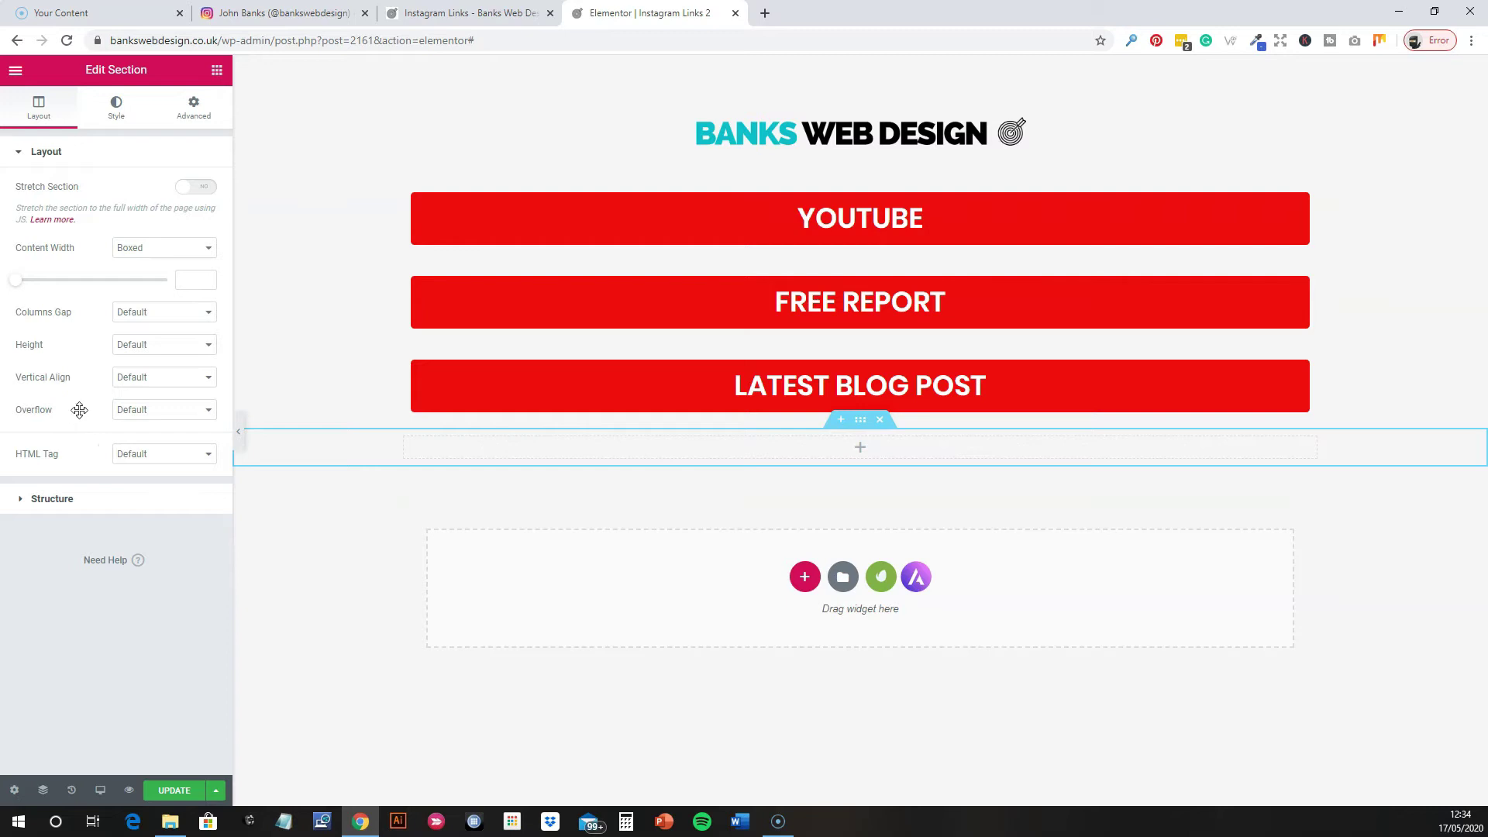
key("Escape")
left_click_drag(57, 295, 853, 459)
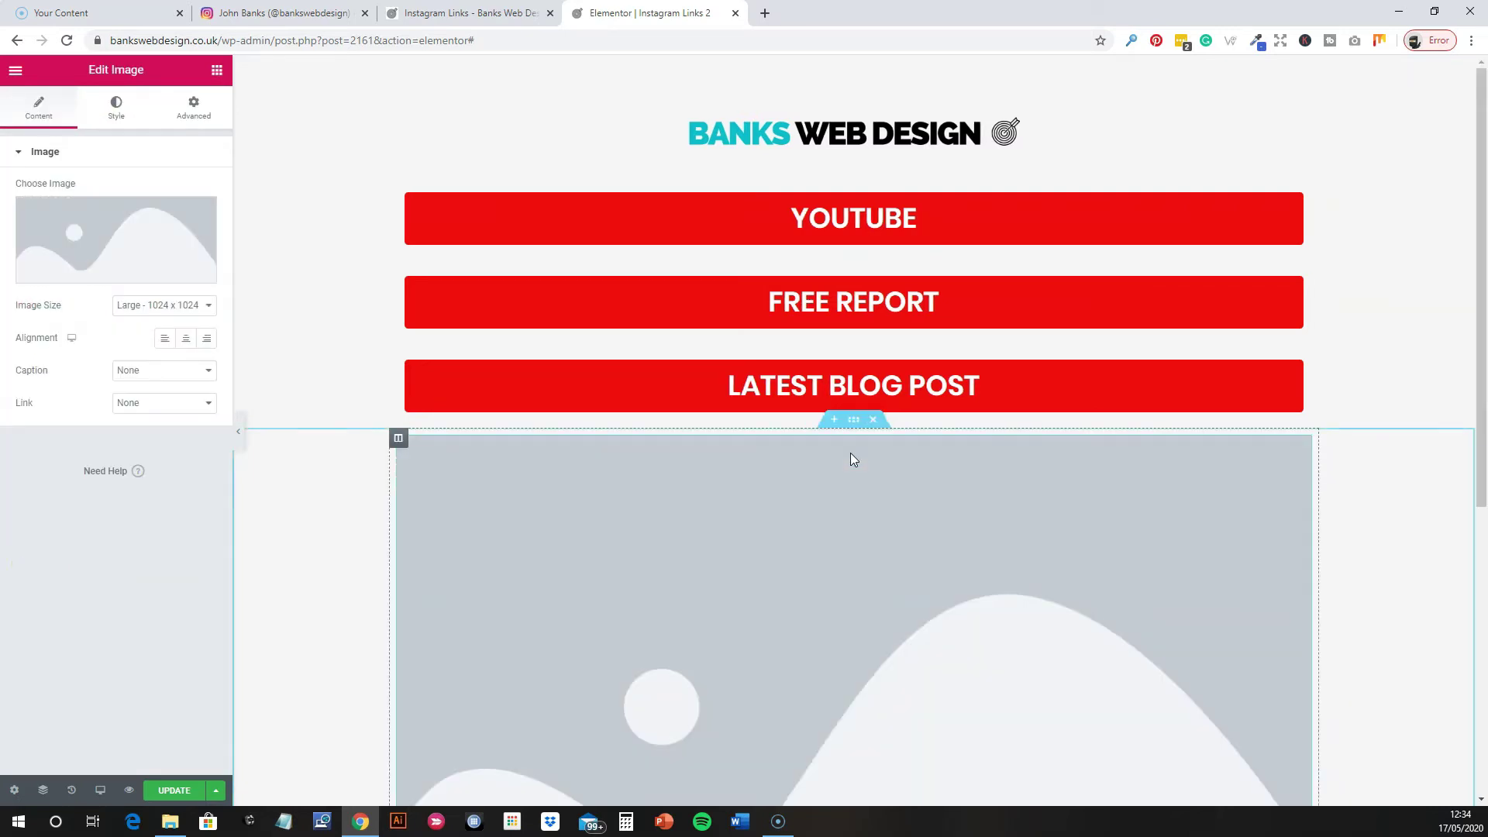
Fill the Image widget below the buttons with me-with-the-kids.jpg from the media library.
mouse_move(120, 279)
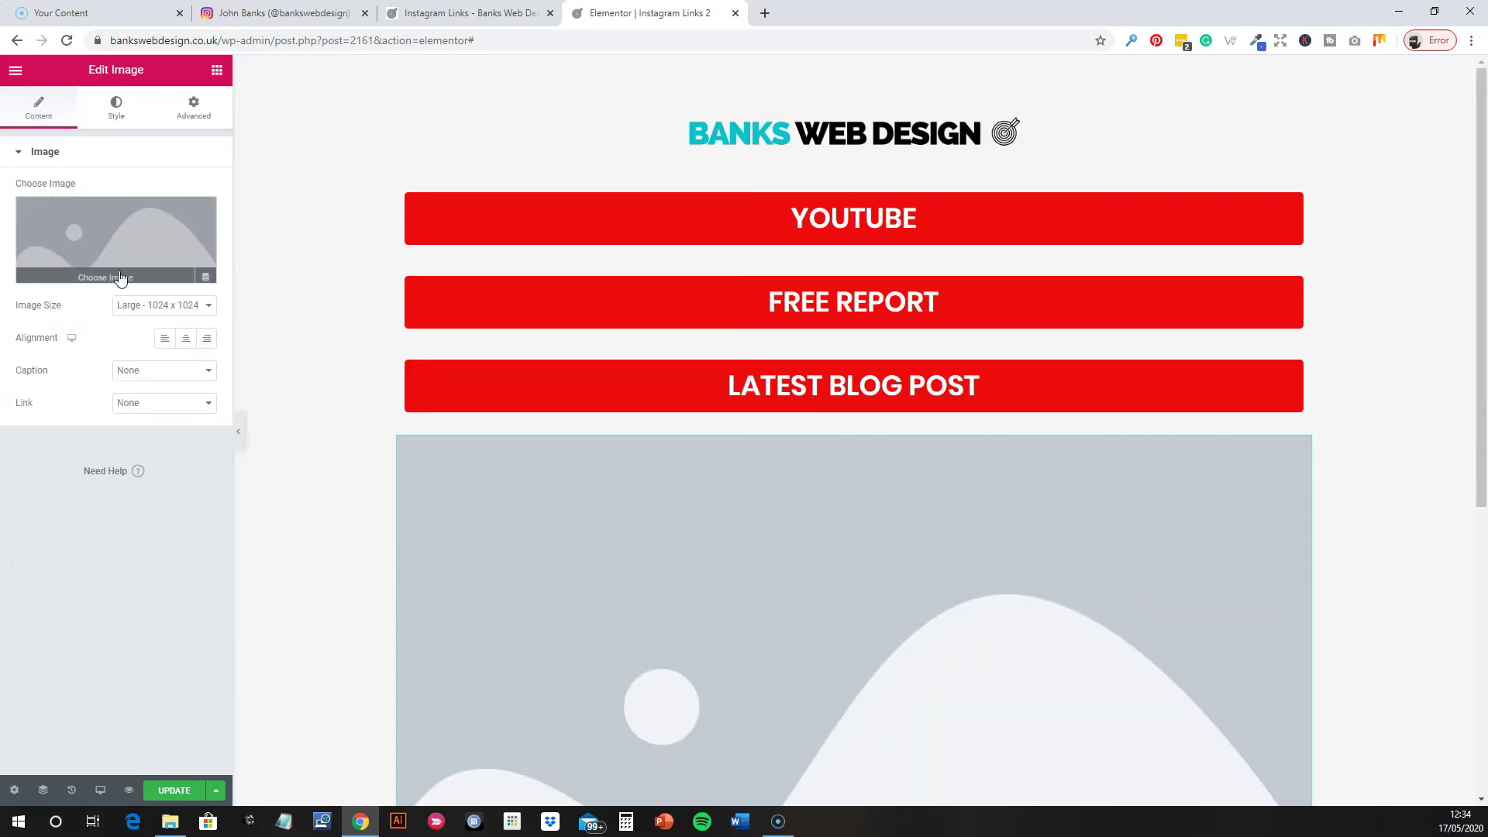
left_click(840, 500)
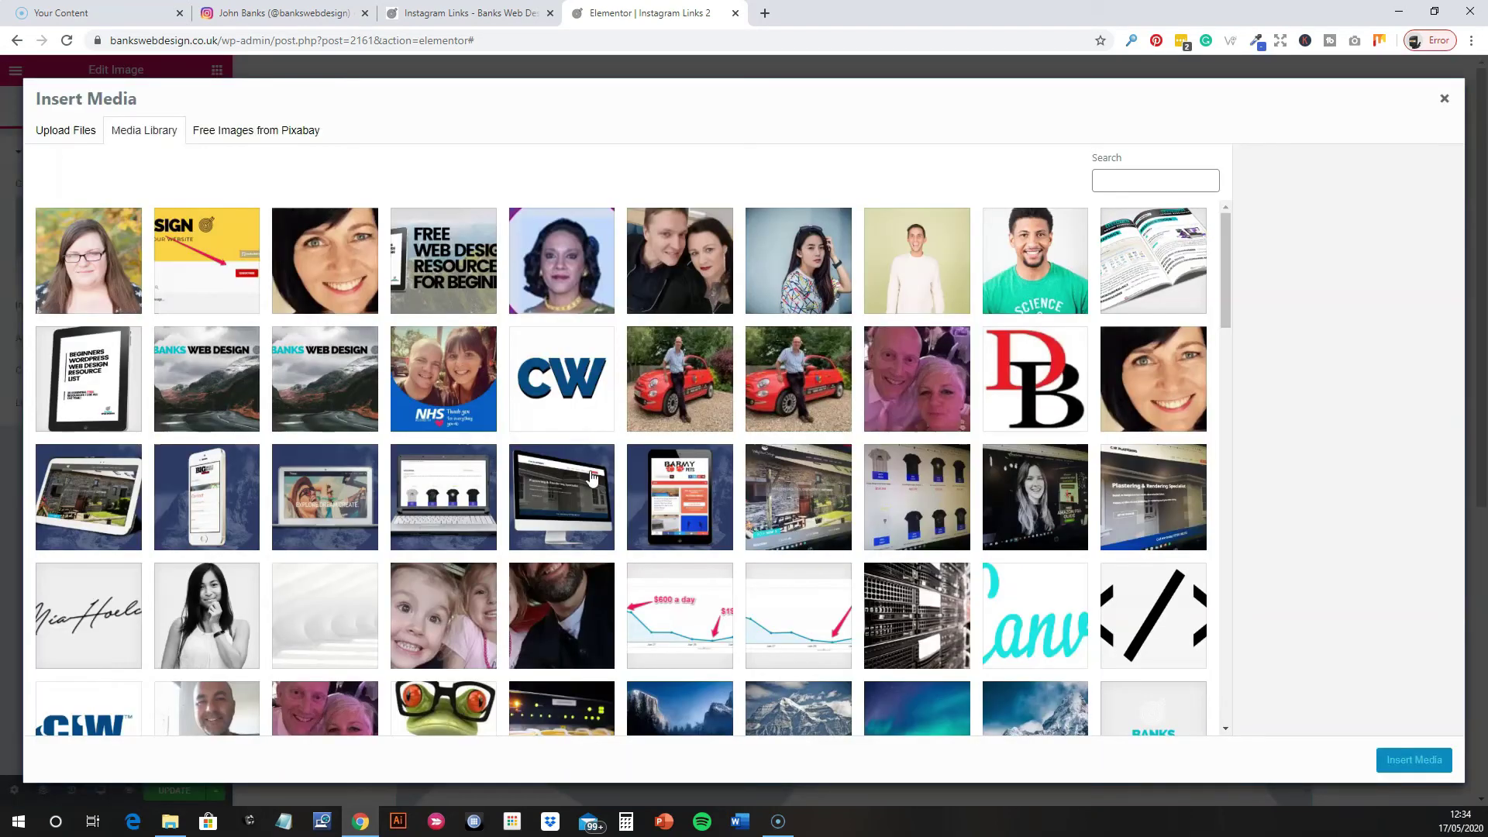
scroll(676, 522, "down", 9)
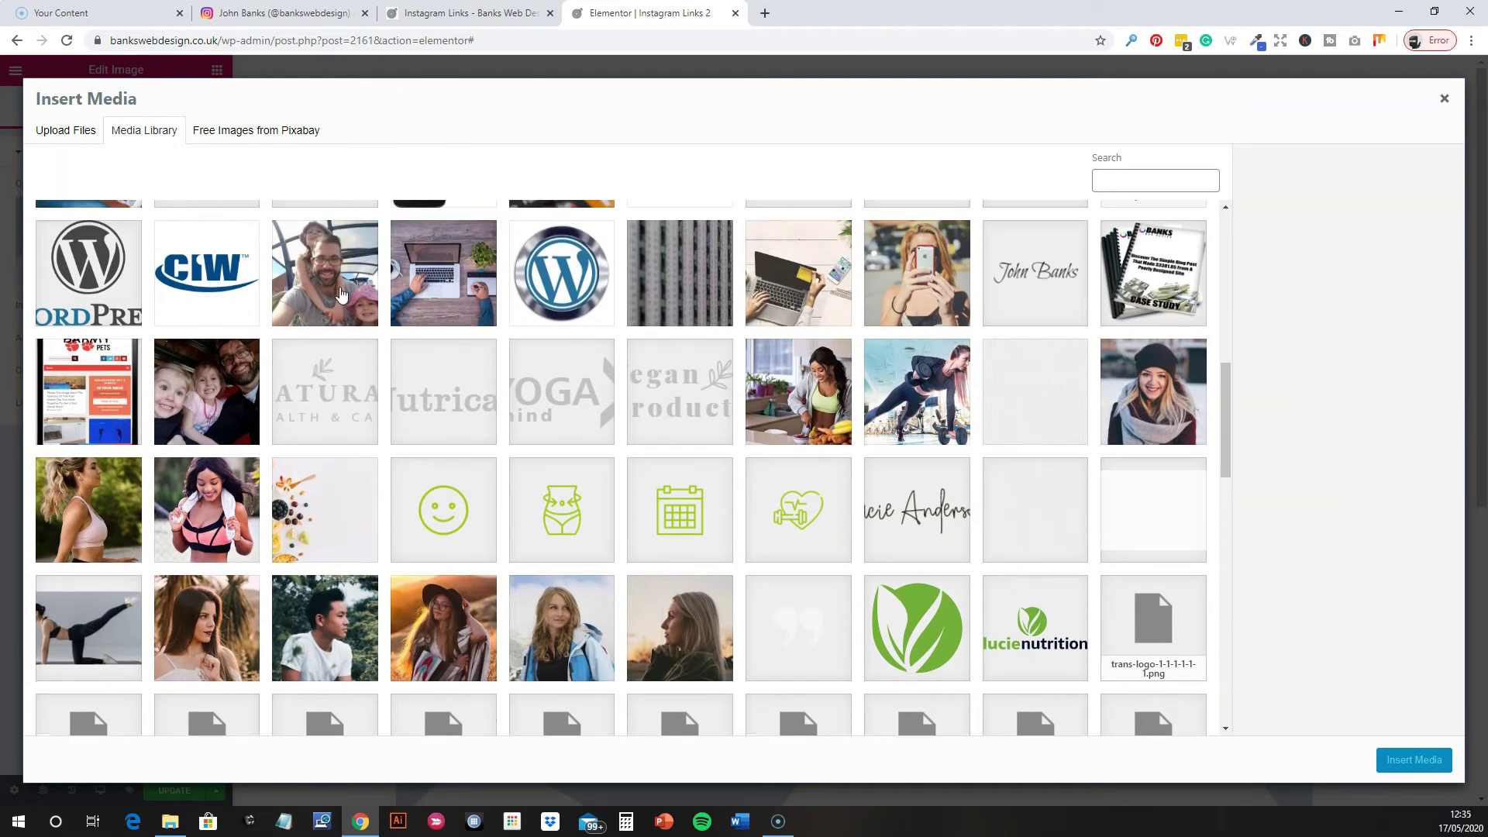
left_click(341, 293)
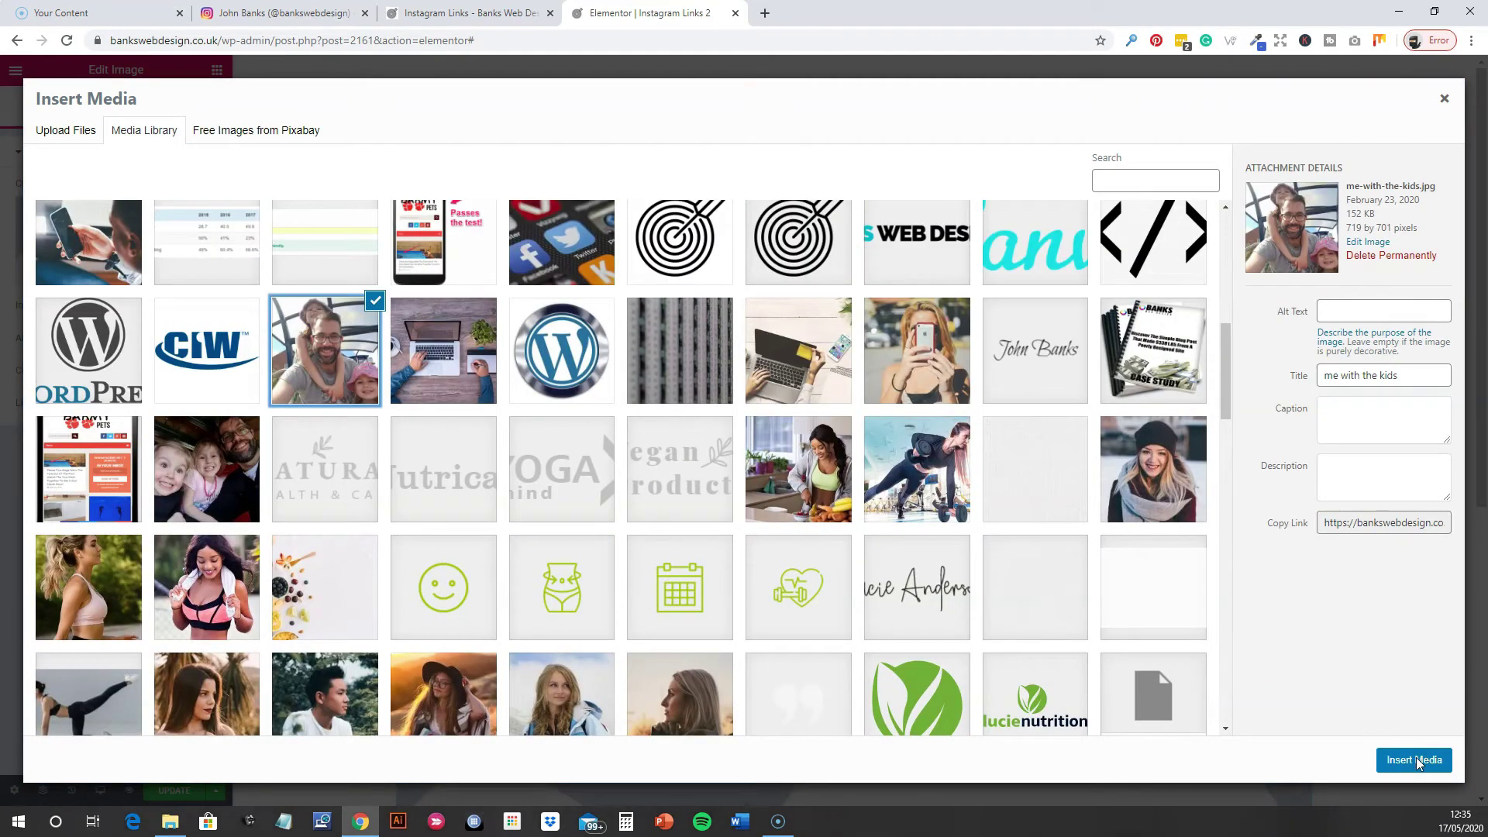
left_click(1416, 762)
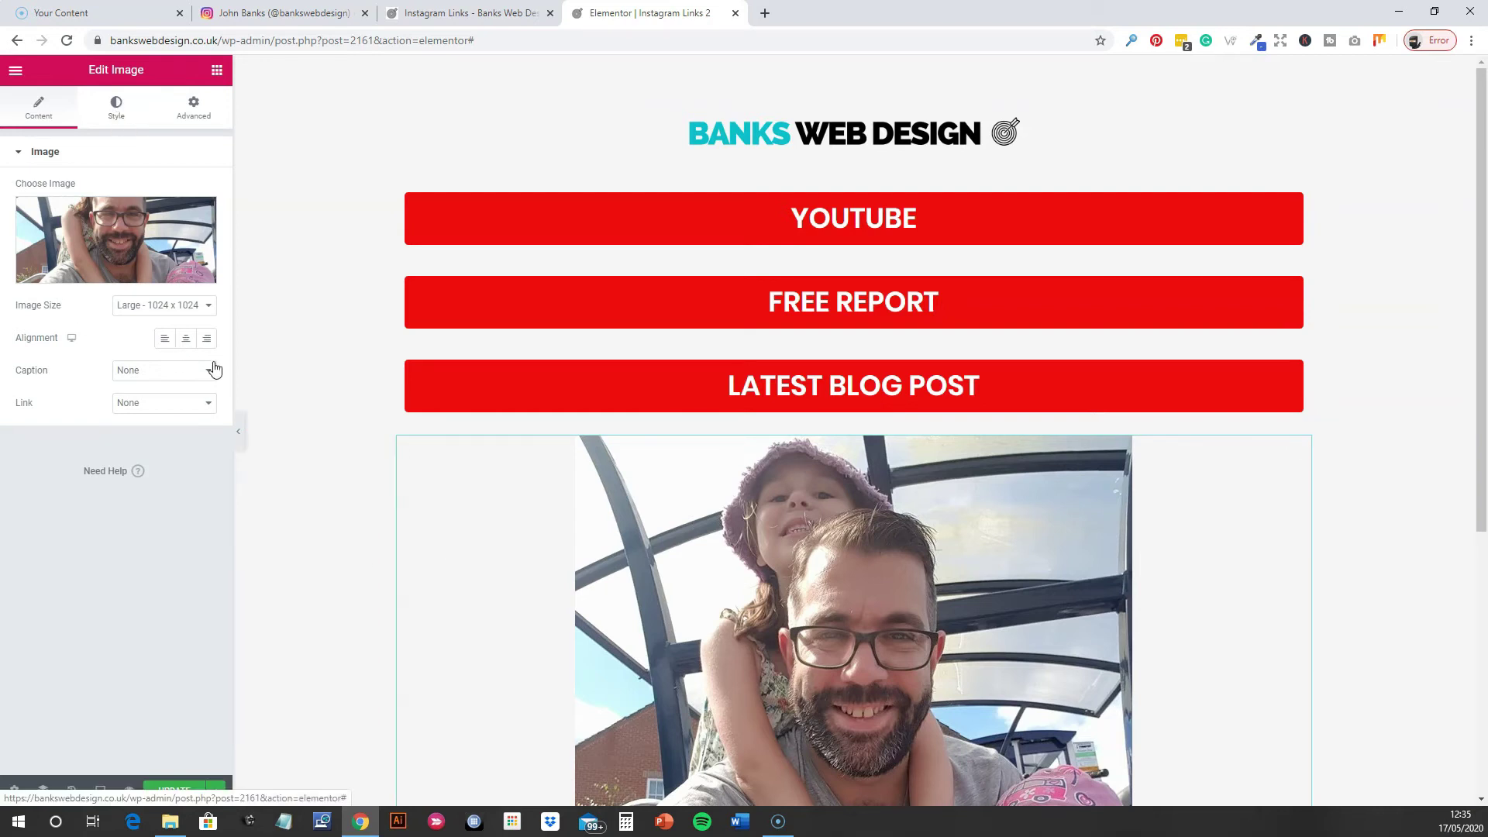
Set the image's width to 26% and give it a box shadow with the default settings.
left_click(116, 107)
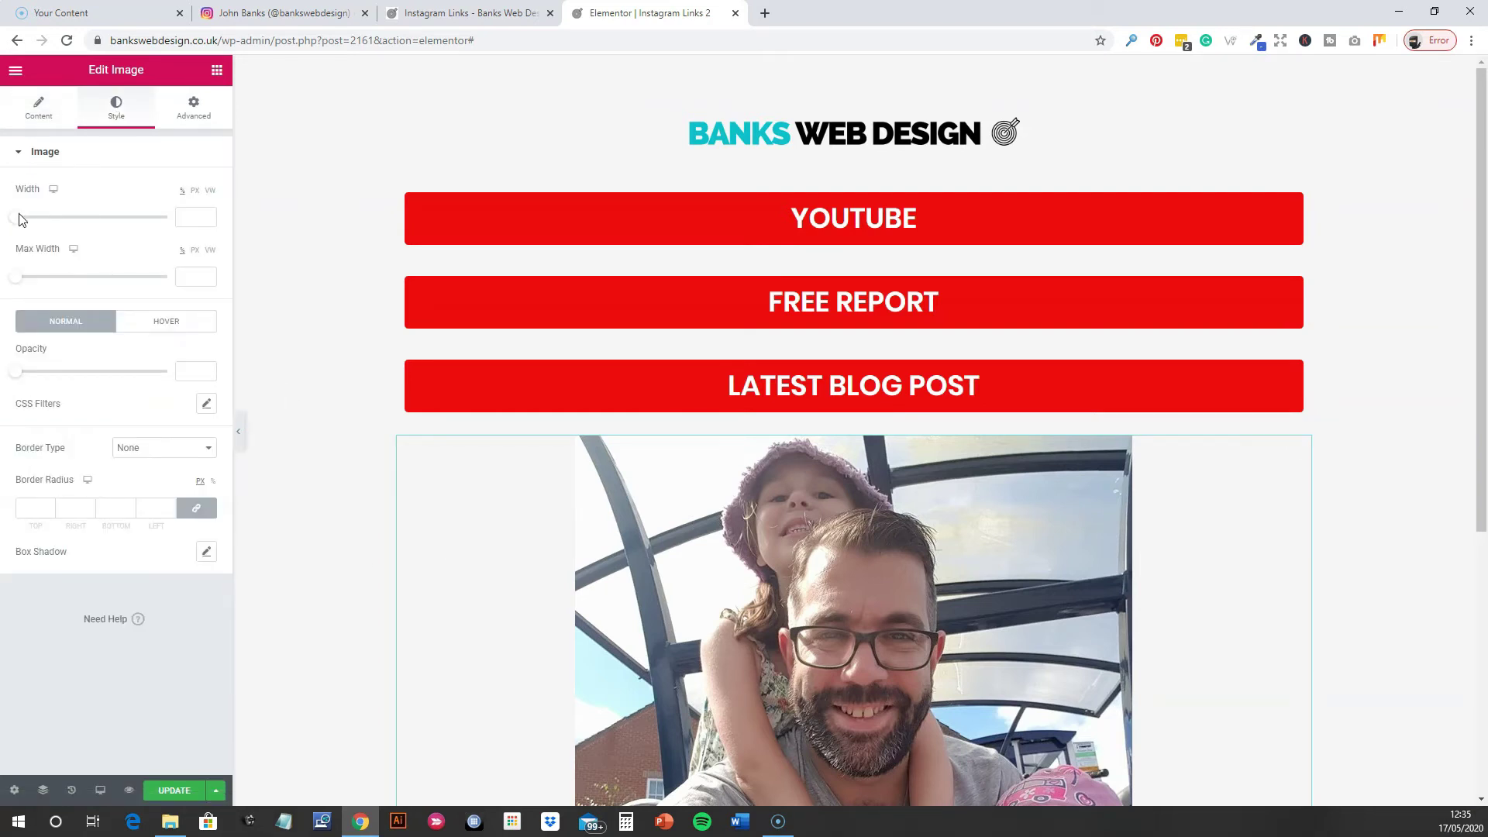
left_click_drag(34, 223, 53, 233)
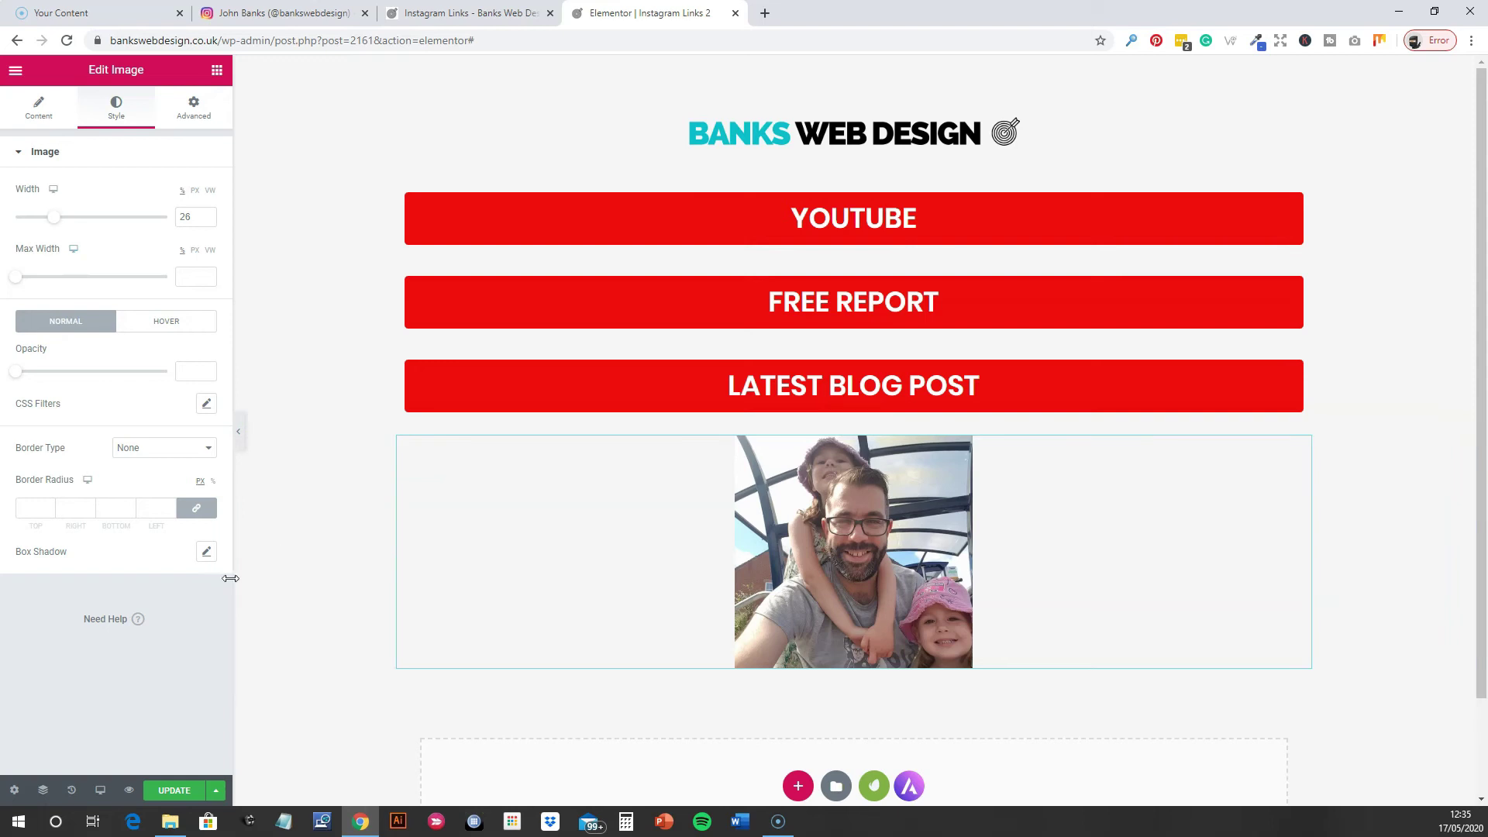
left_click(207, 553)
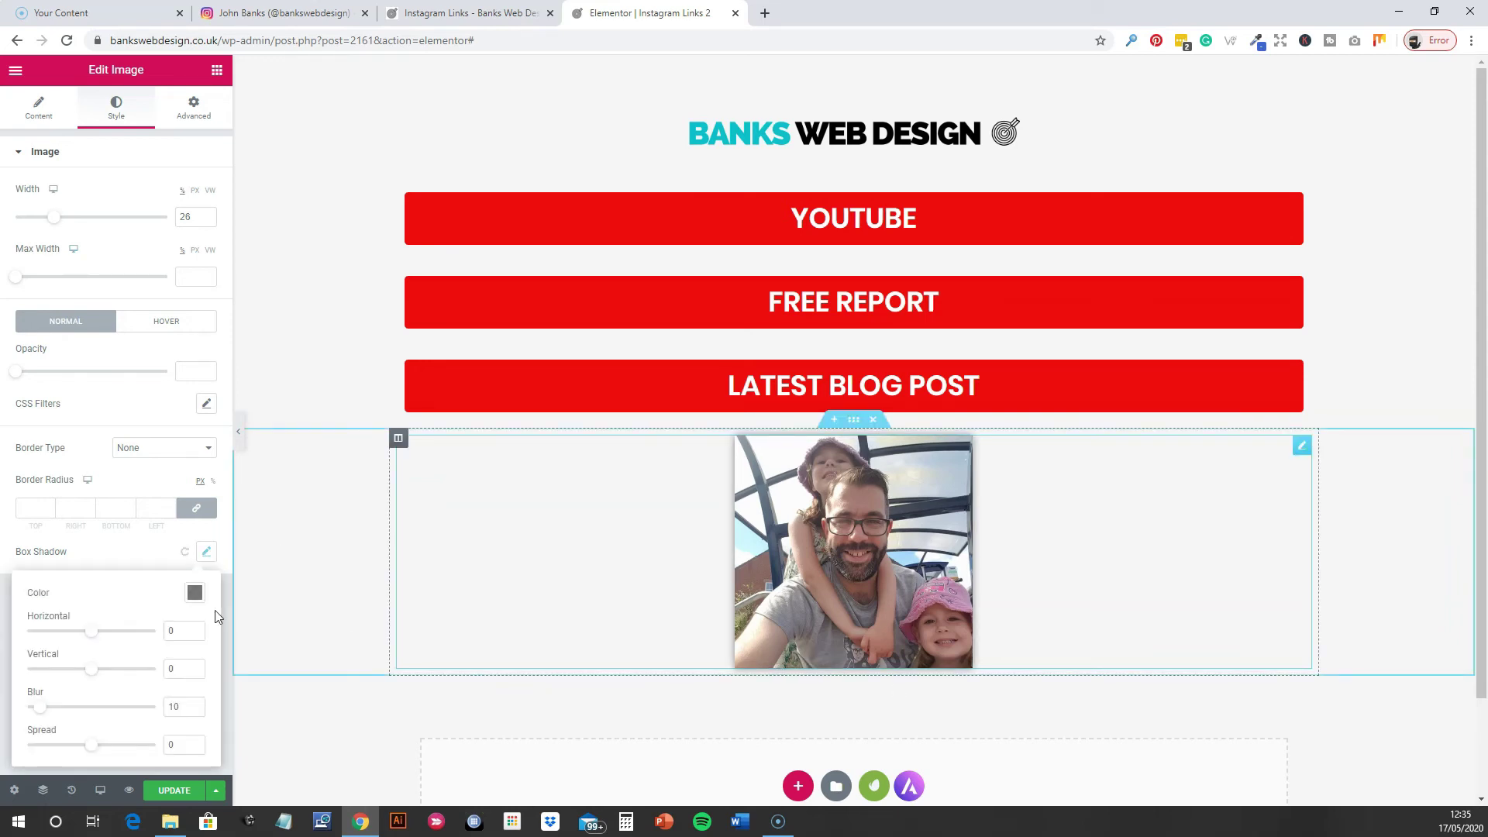
left_click(206, 553)
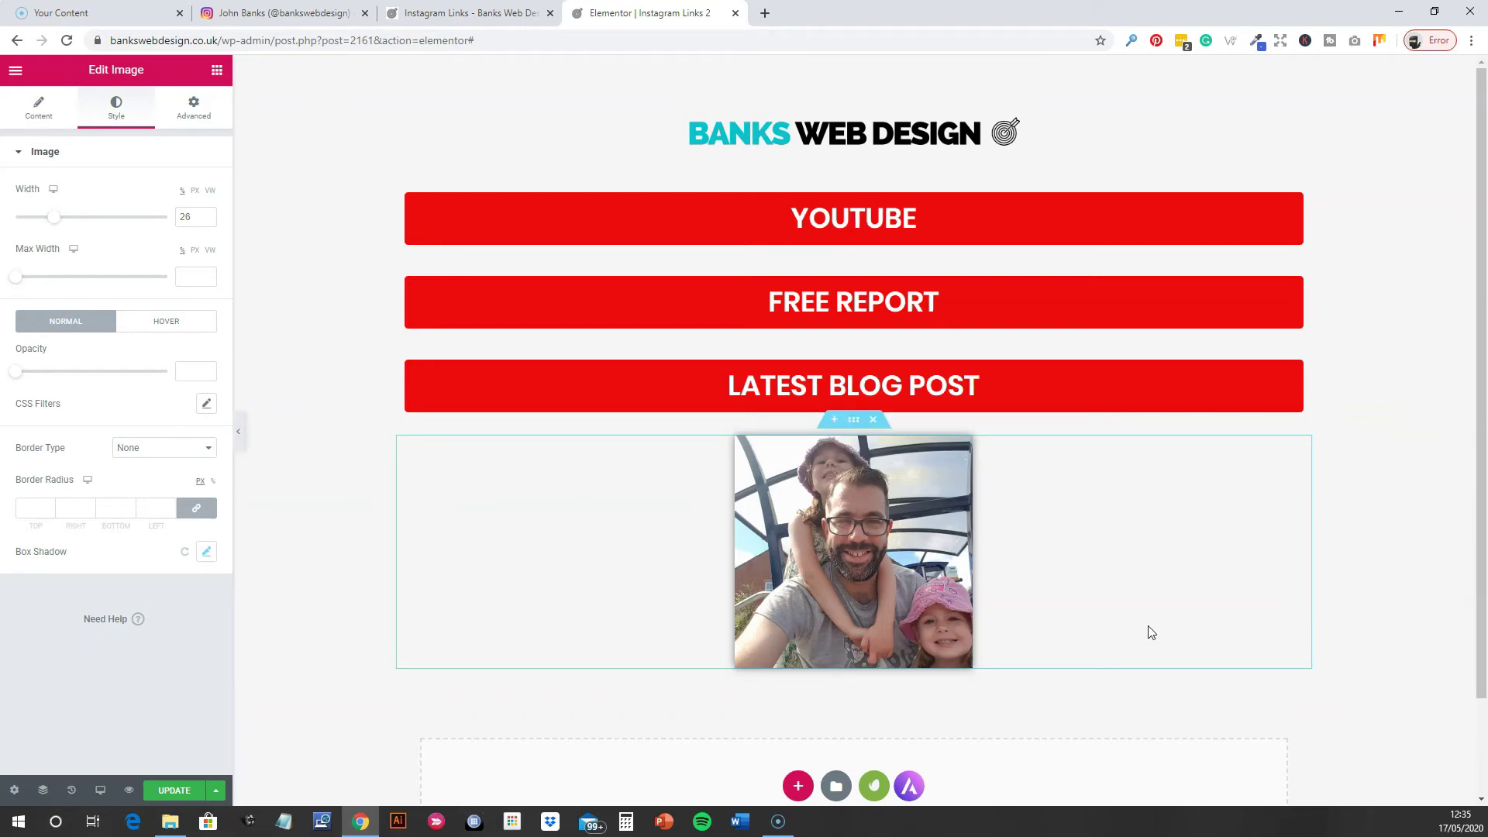
Add a single-column section below the image and place a Social Icons widget in it.
scroll(844, 746, "down", 2)
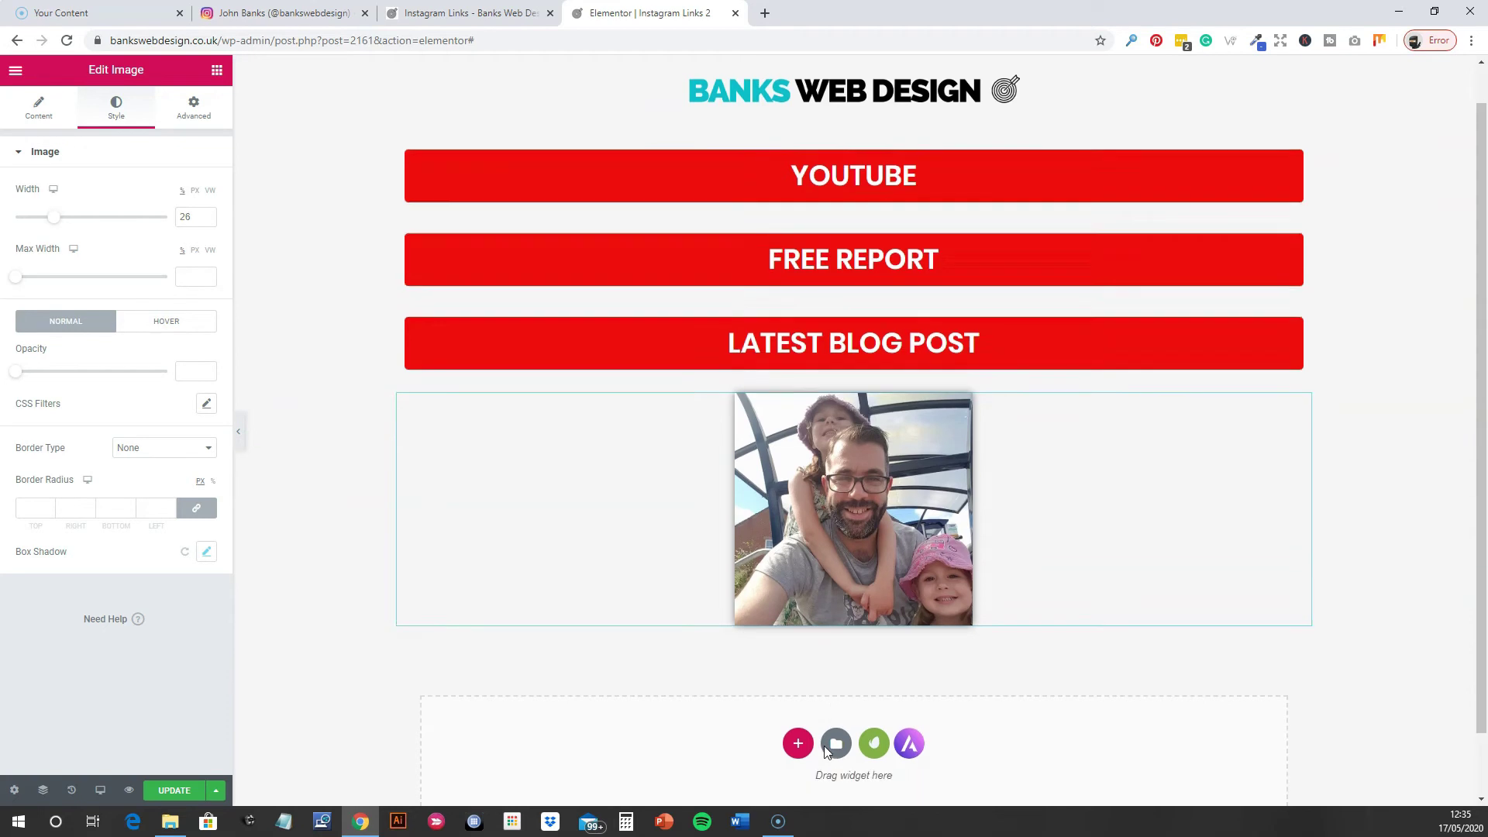
left_click(800, 674)
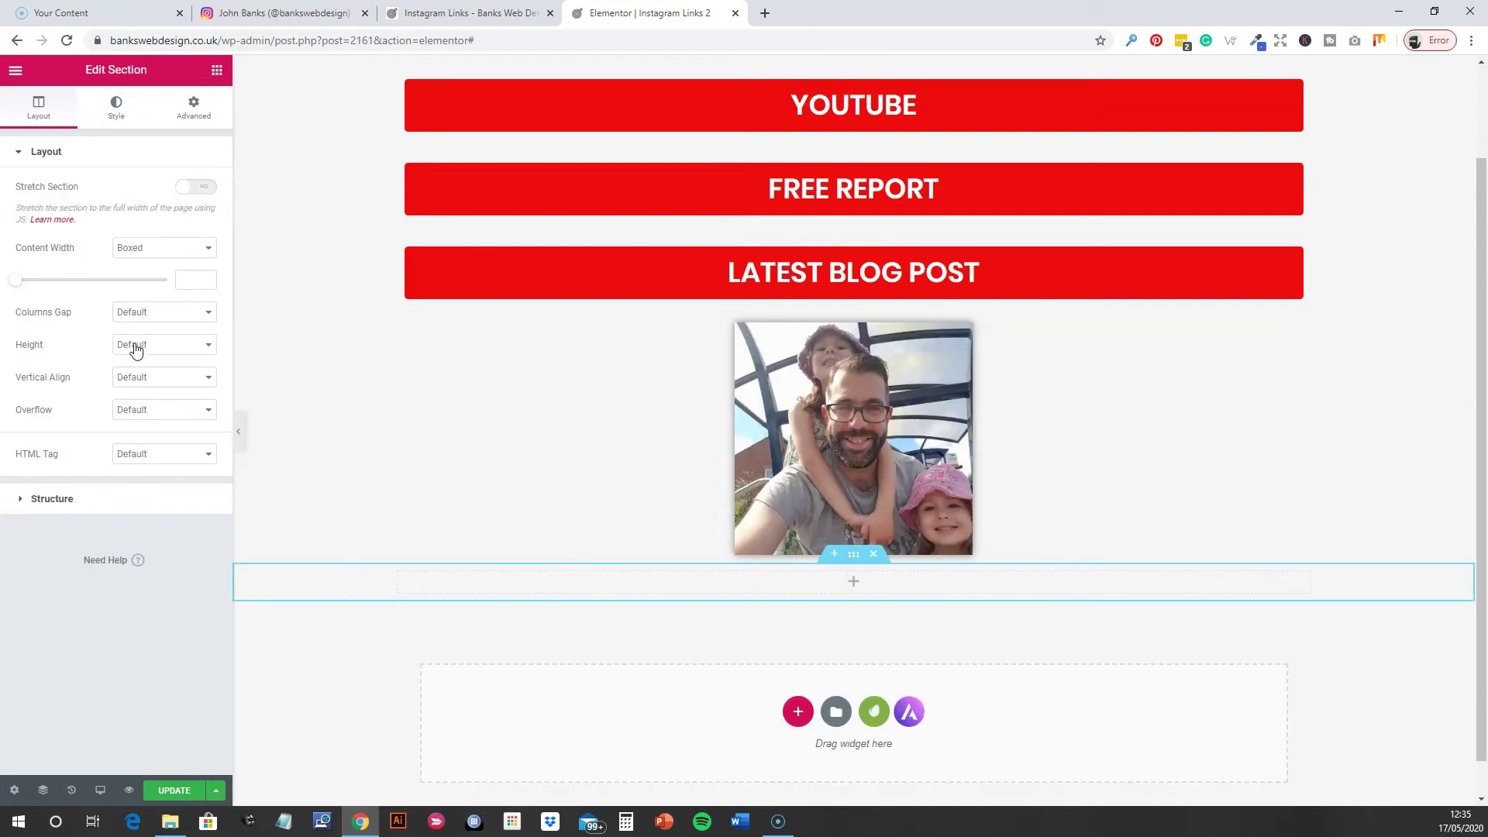
scroll(175, 455, "down", 11)
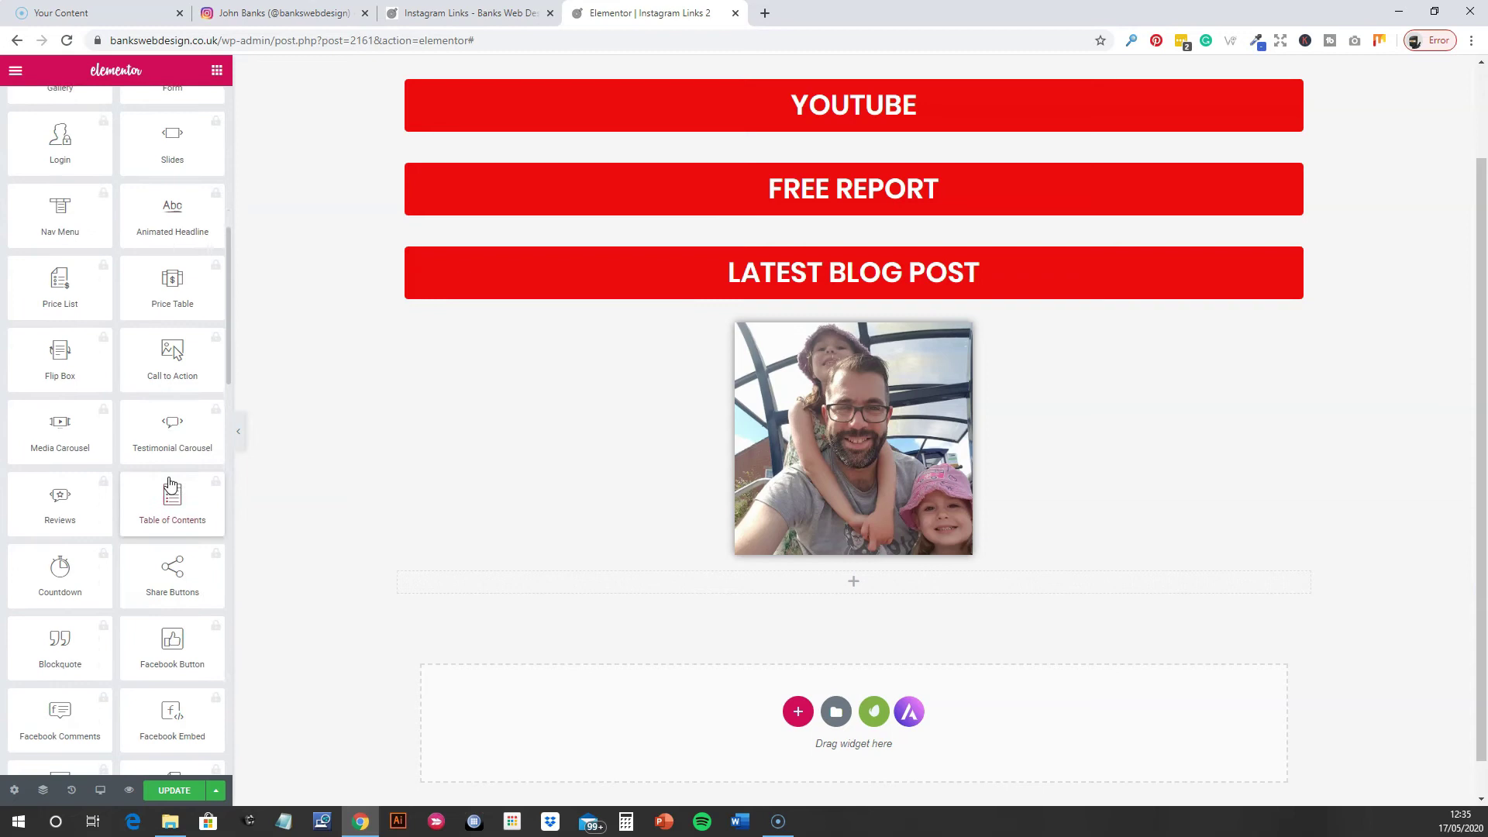
scroll(171, 482, "down", 13)
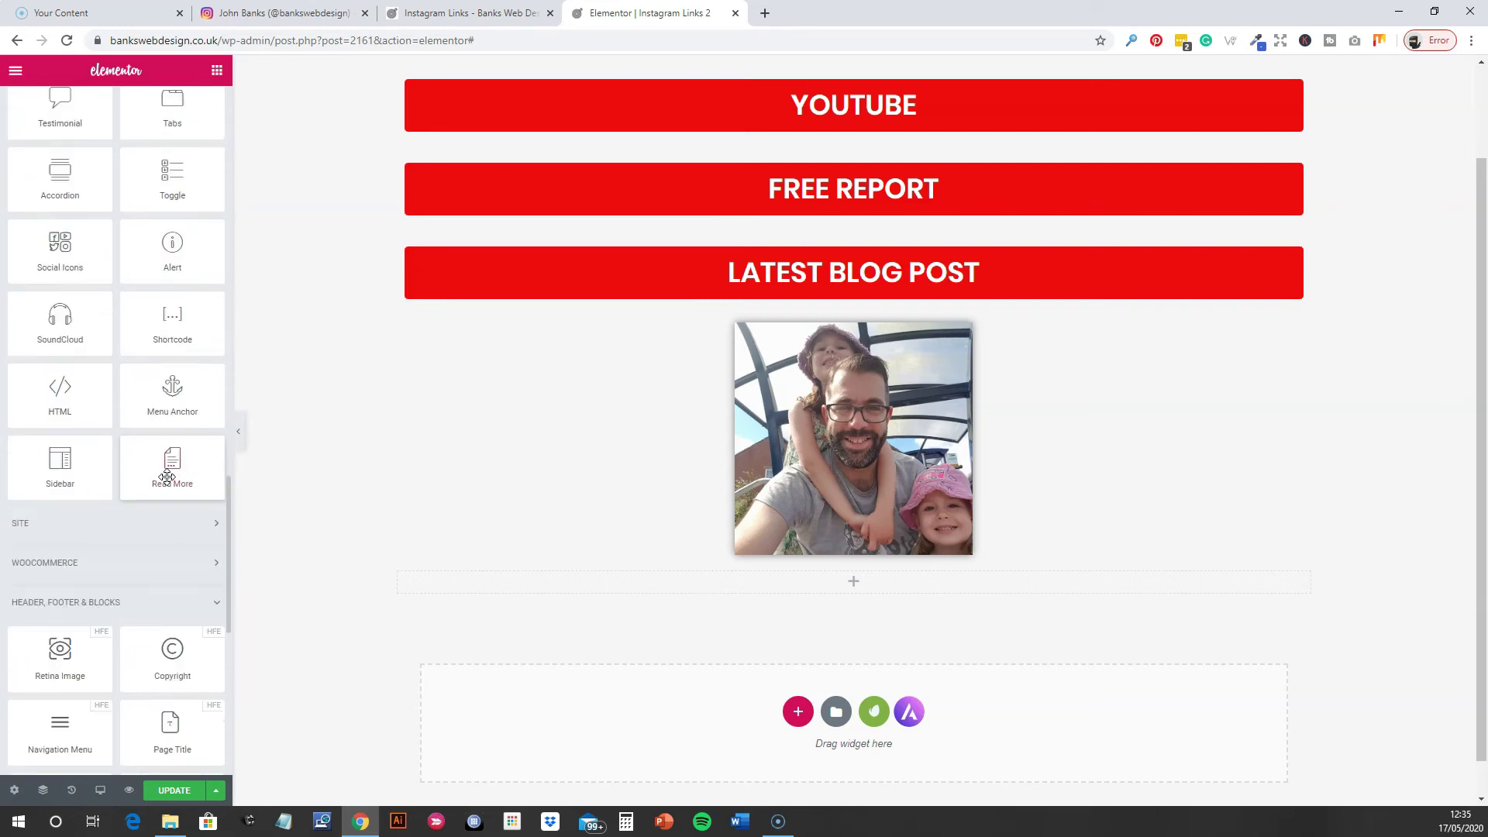
scroll(168, 476, "up", 10)
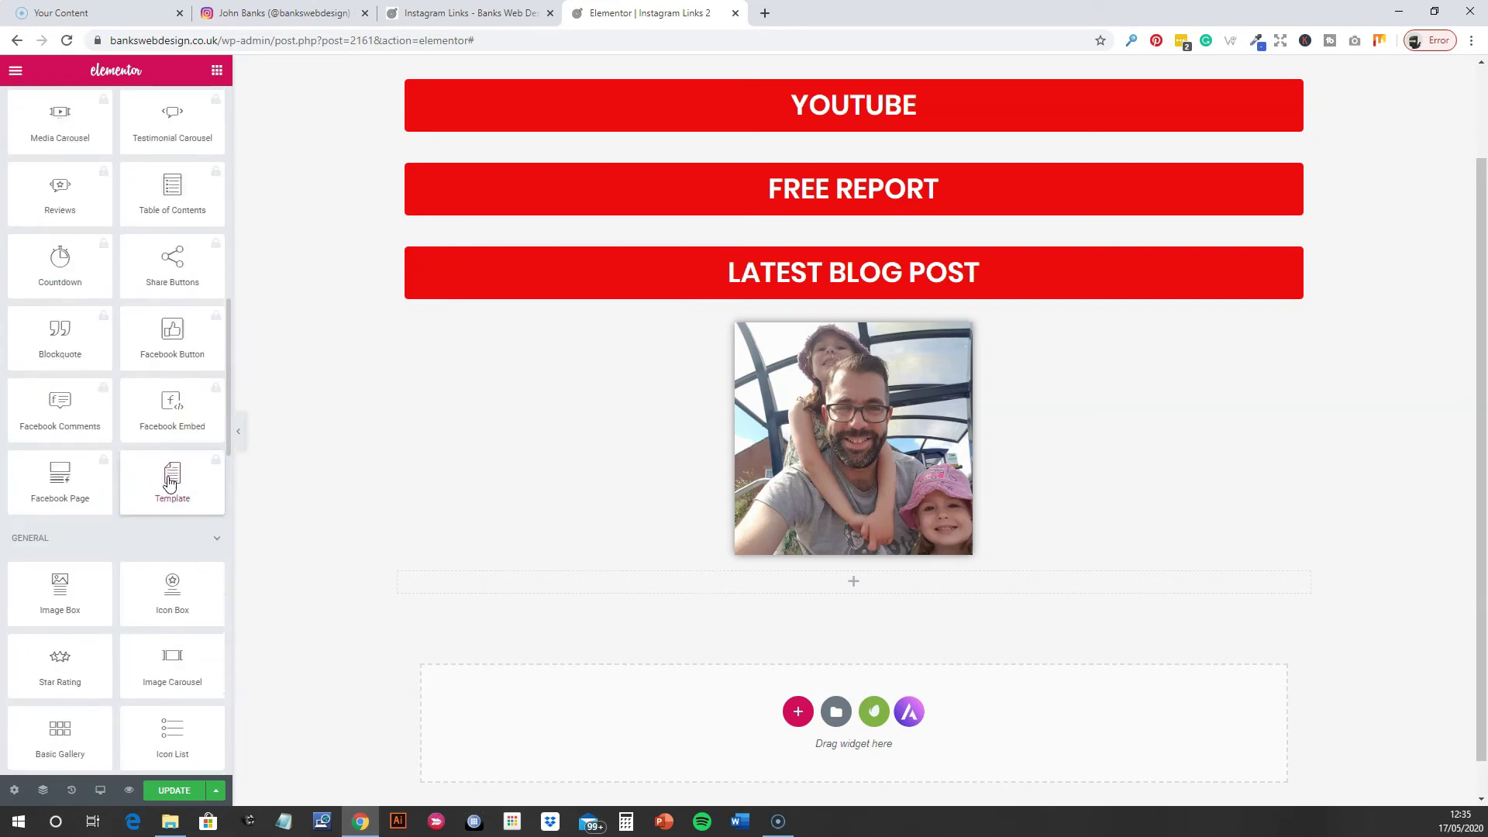
scroll(174, 496, "up", 10)
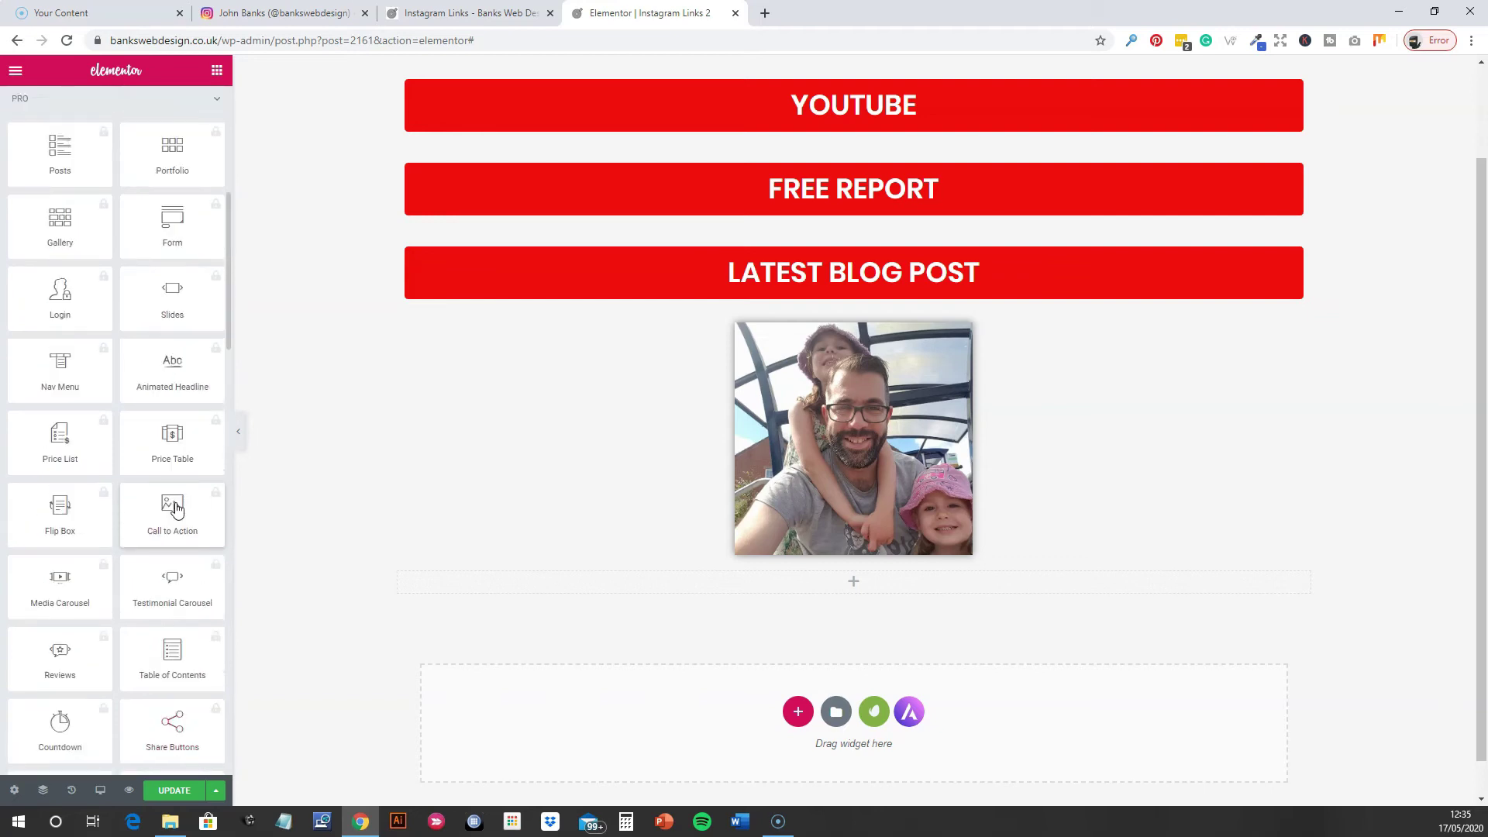
scroll(176, 510, "up", 2)
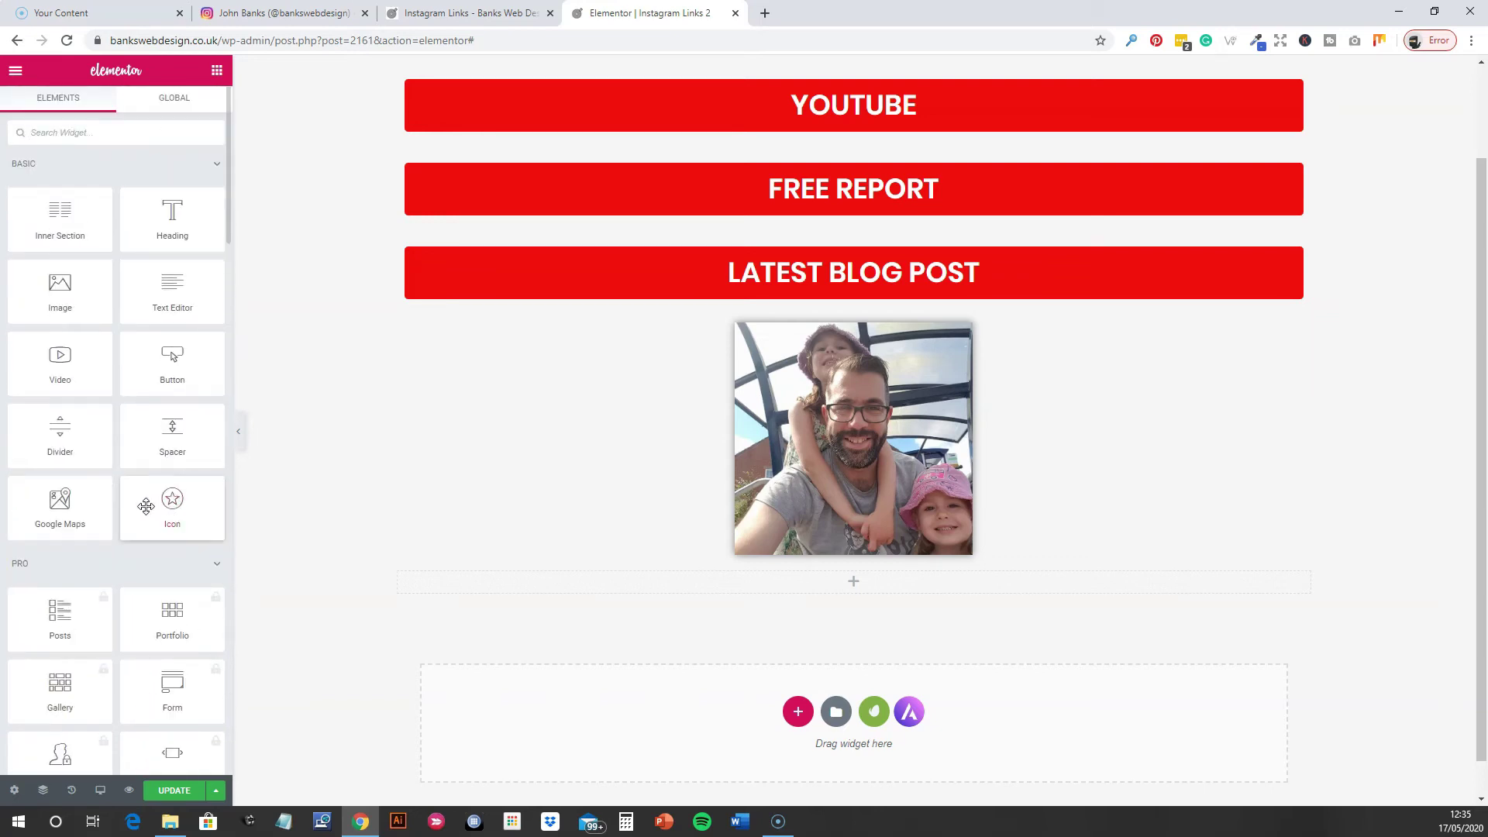
scroll(156, 516, "down", 12)
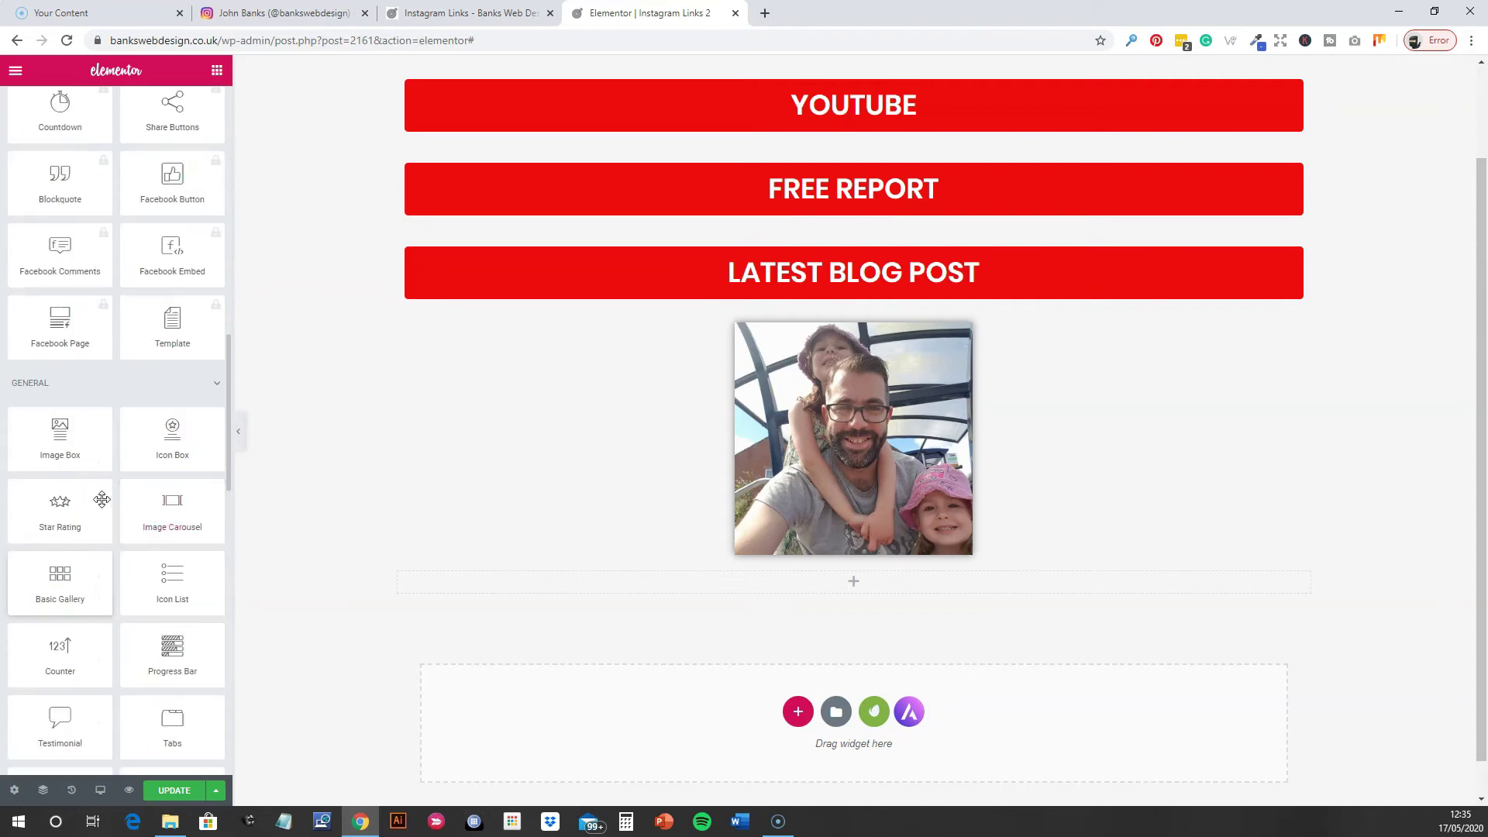
scroll(110, 593, "down", 3)
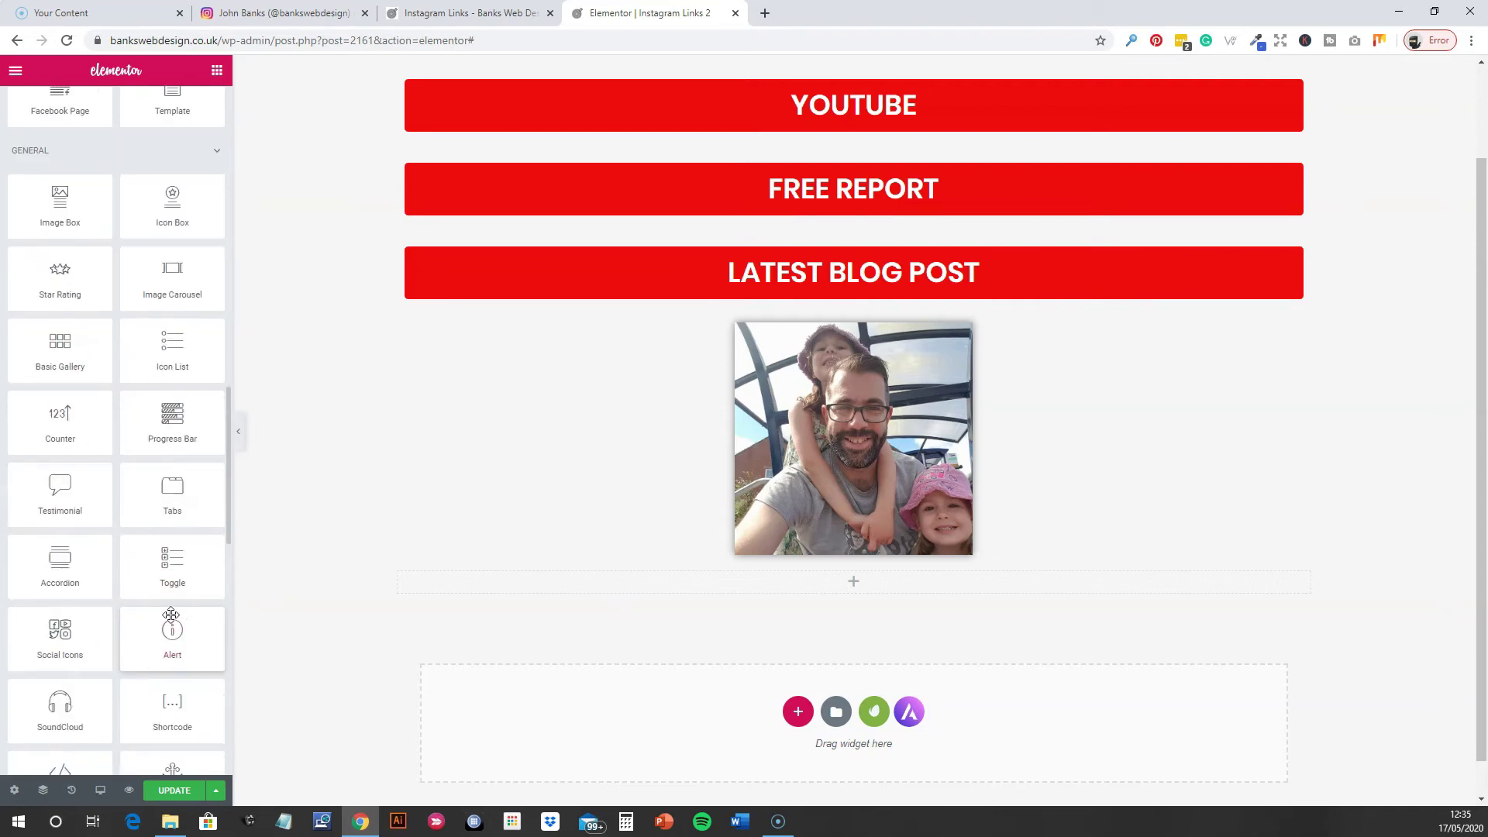
left_click_drag(66, 632, 896, 627)
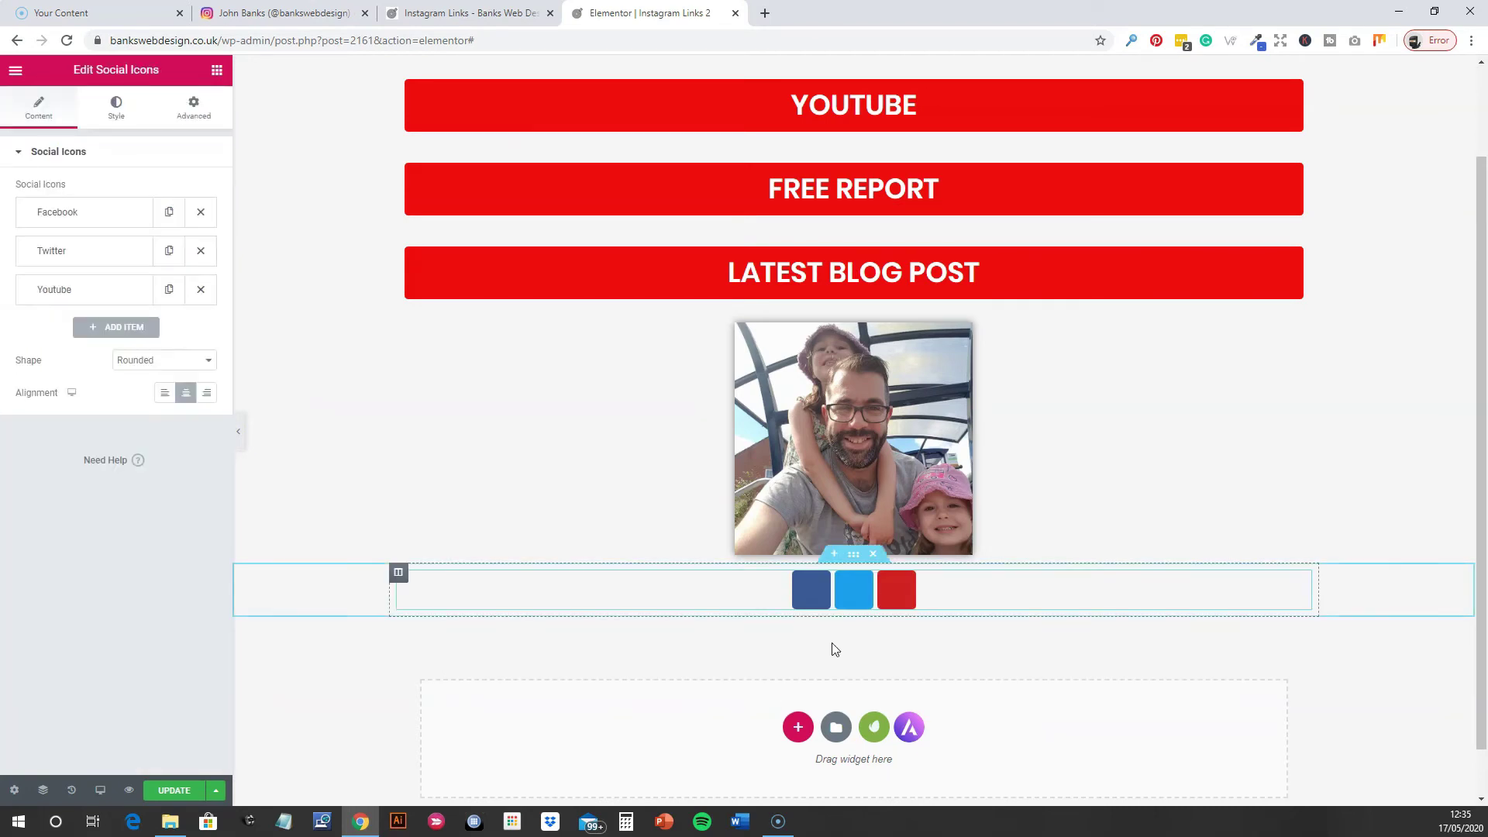
Examine the icon and link settings of the Facebook, Twitter and Youtube social items in turn.
left_click(95, 217)
left_click(81, 372)
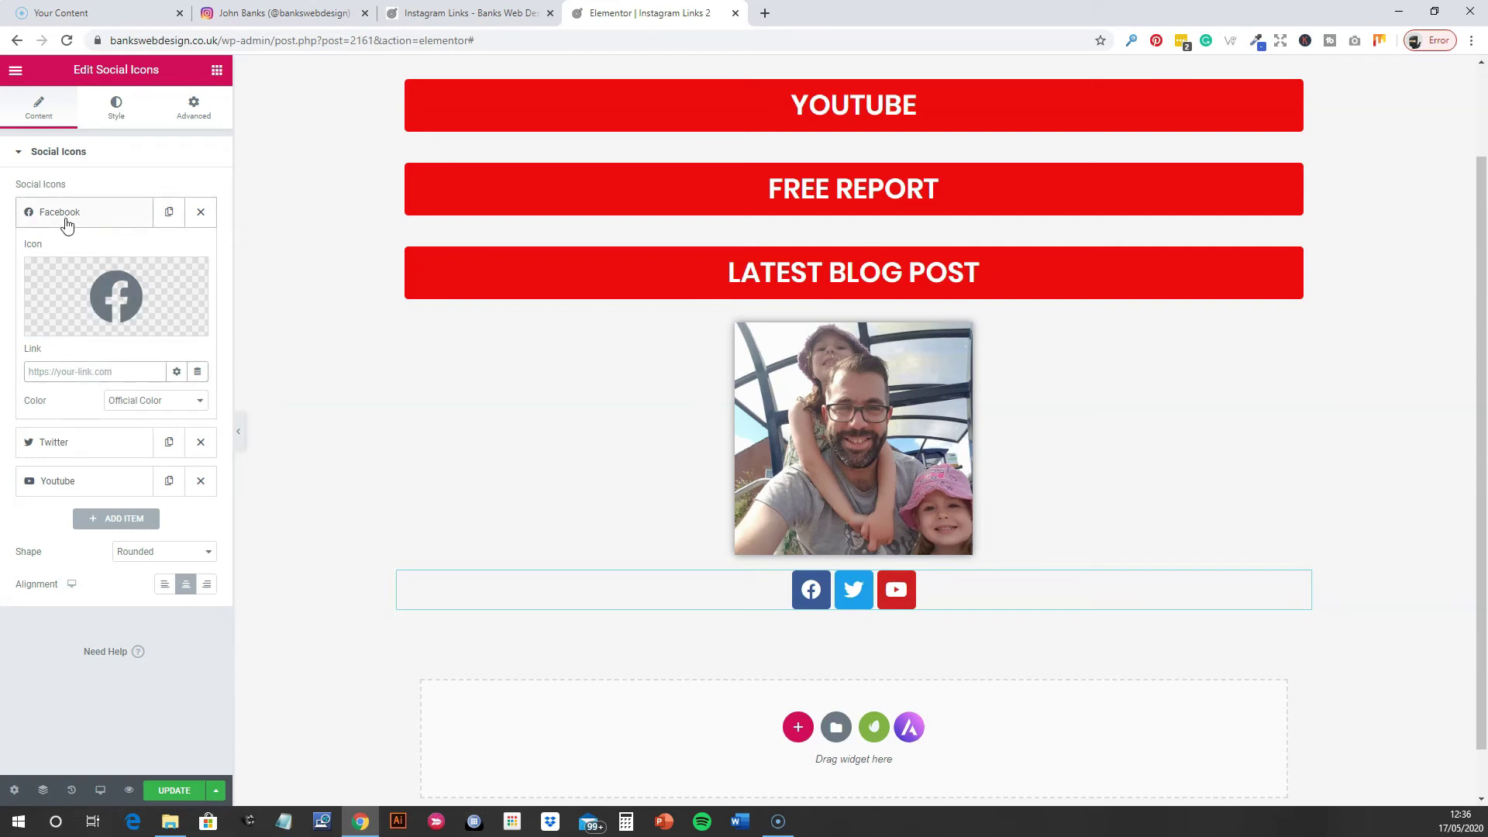
left_click(102, 228)
left_click(103, 229)
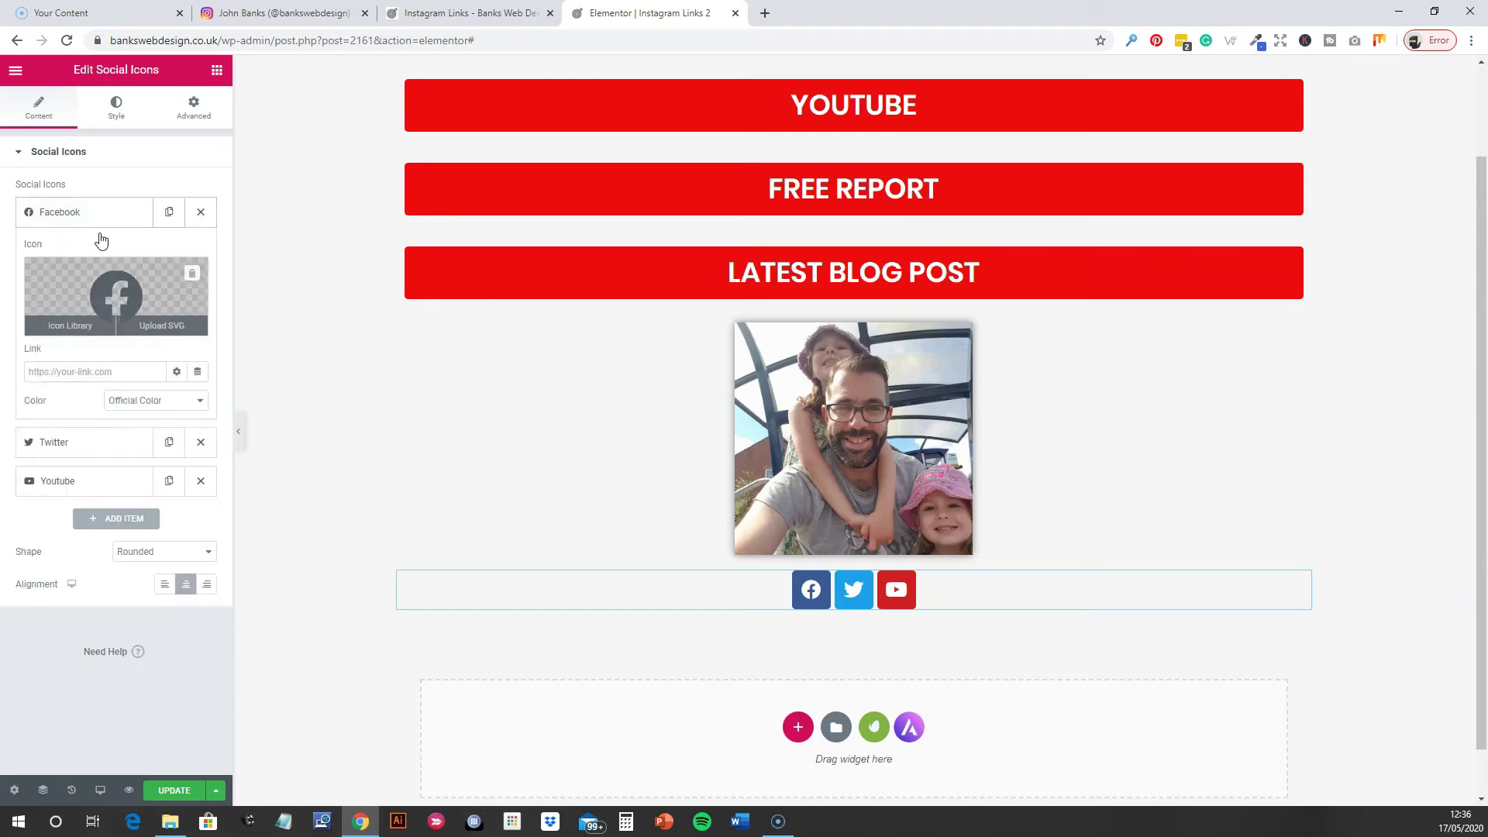
left_click(102, 227)
left_click(86, 252)
left_click(53, 409)
left_click(88, 252)
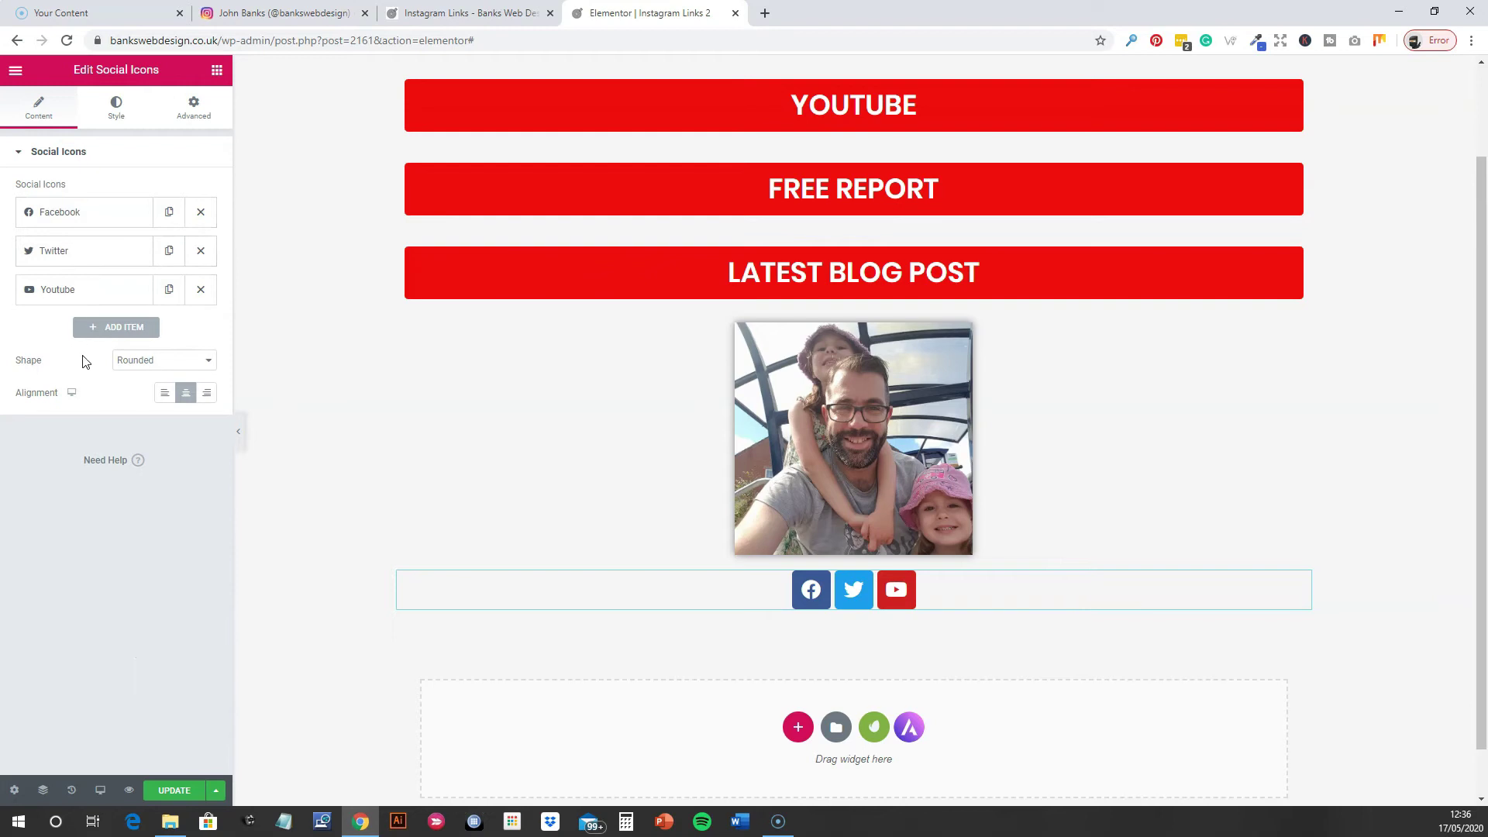
left_click(75, 292)
left_click(103, 289)
Add a fourth social item and give it the Telegram icon from the icon library, leaving its link empty.
left_click(114, 329)
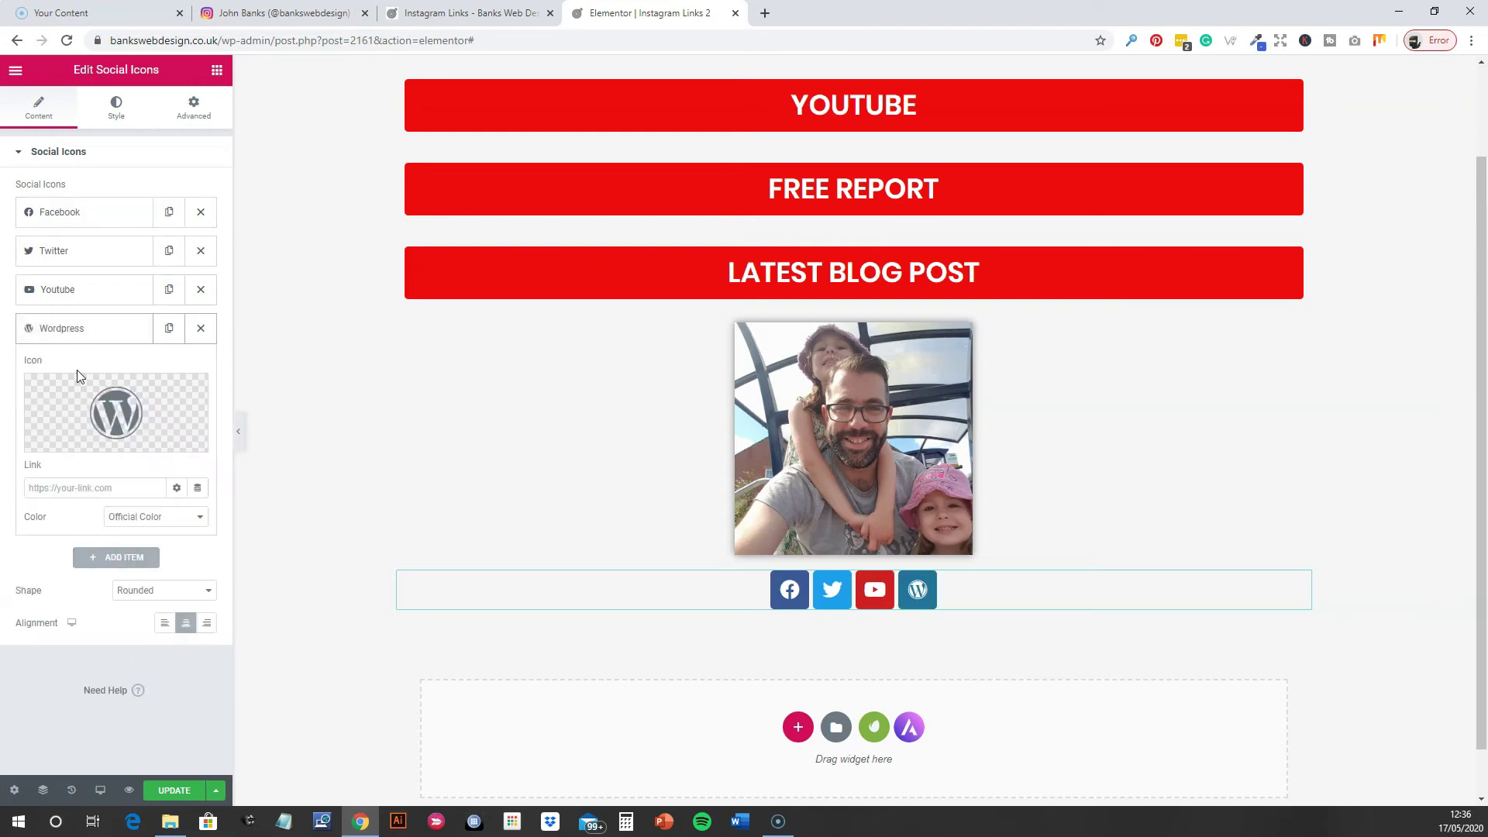
left_click(86, 441)
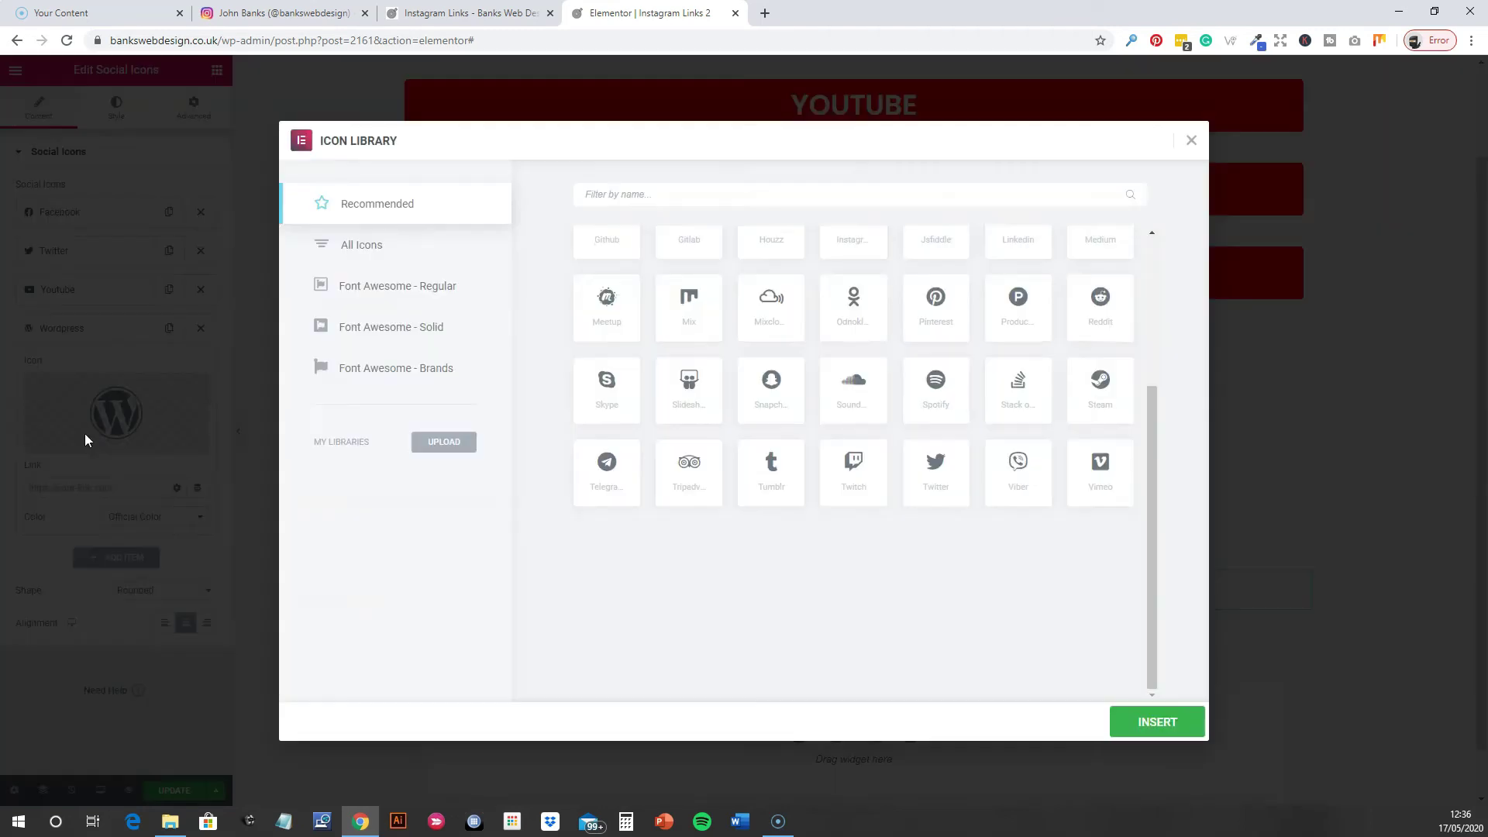
scroll(853, 496, "up", 5)
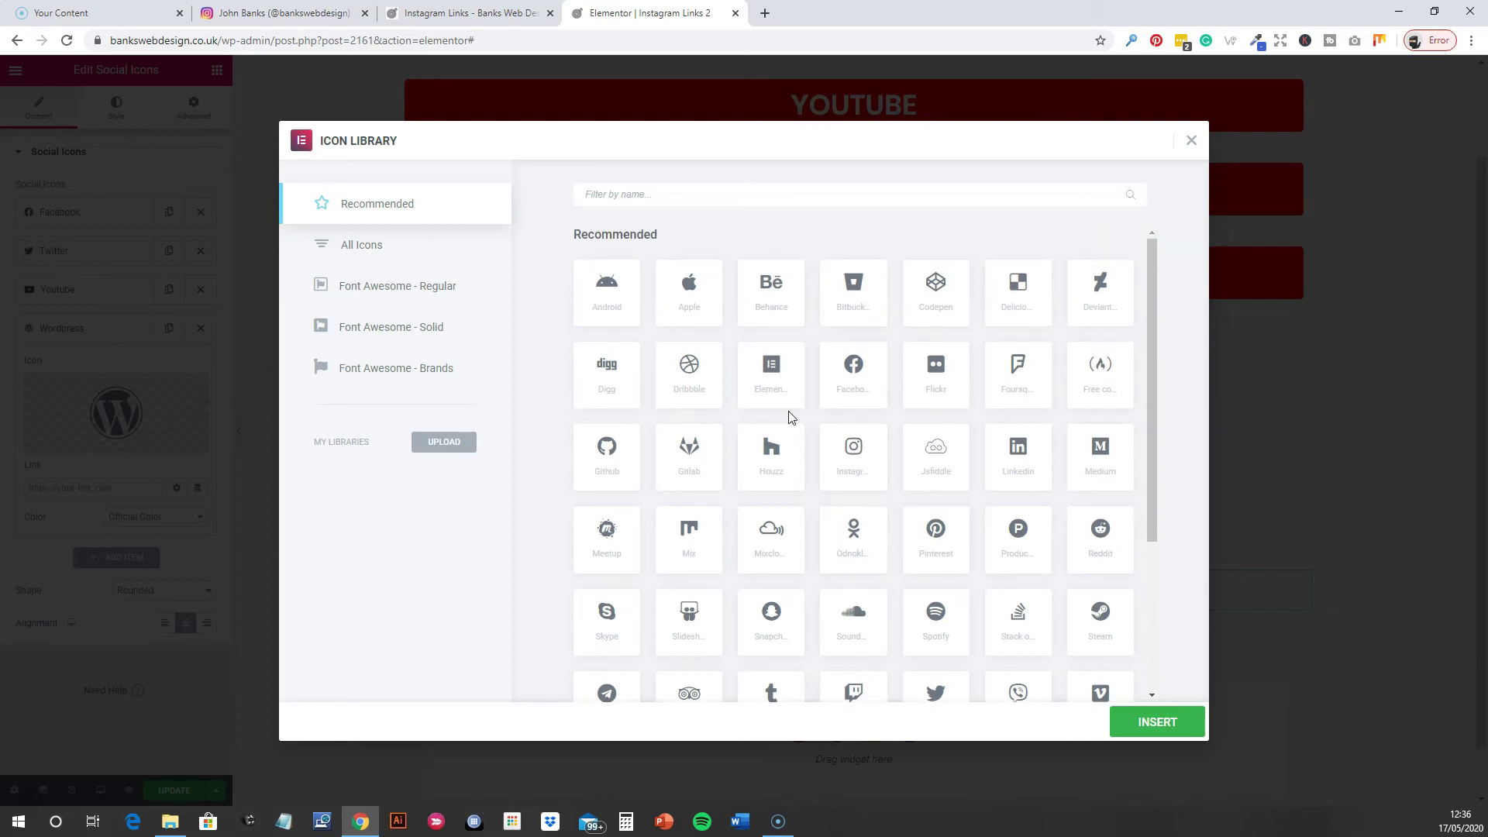
scroll(609, 299, "down", 3)
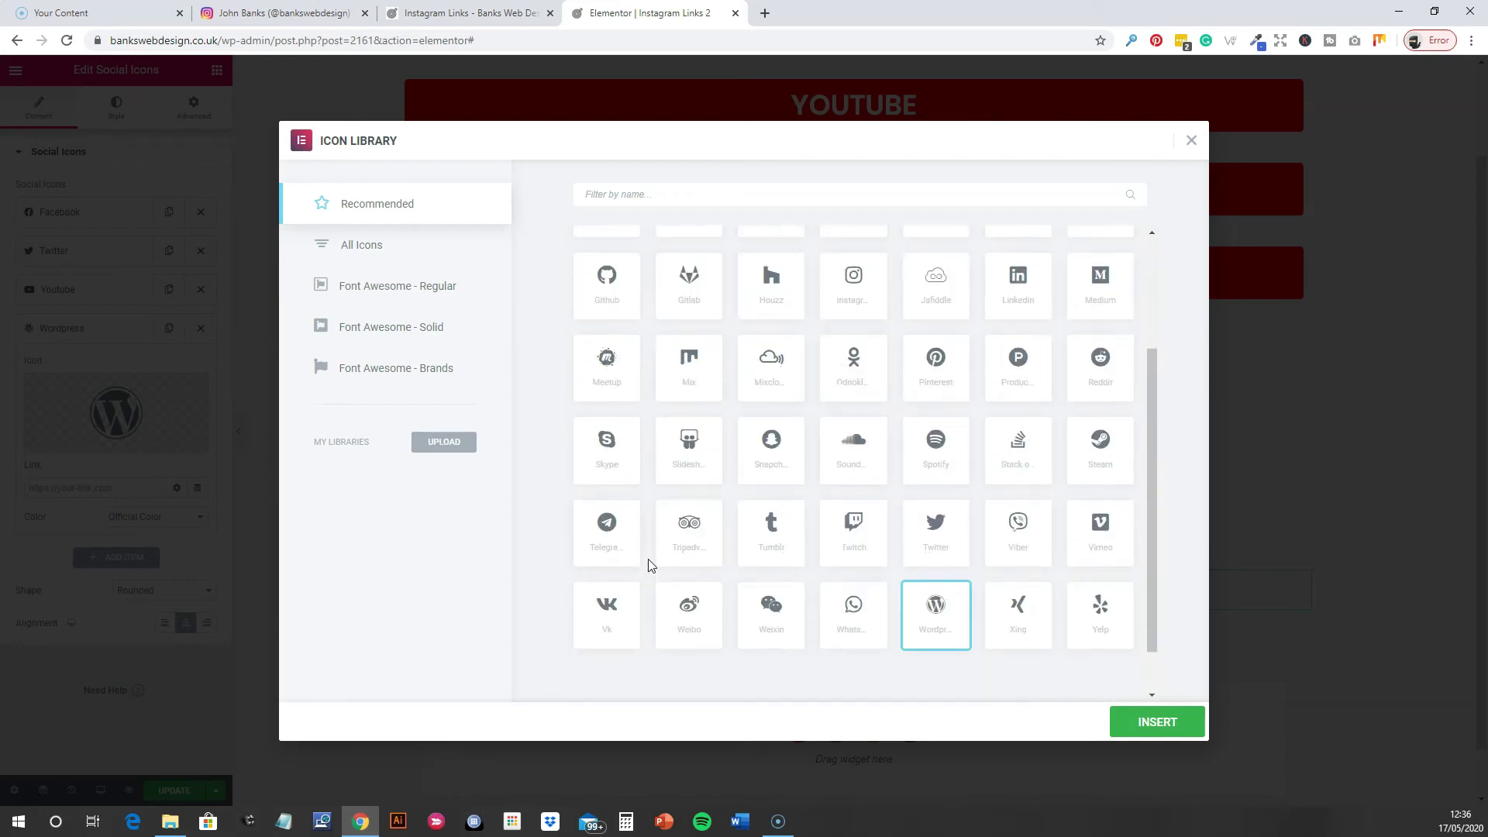
left_click(612, 471)
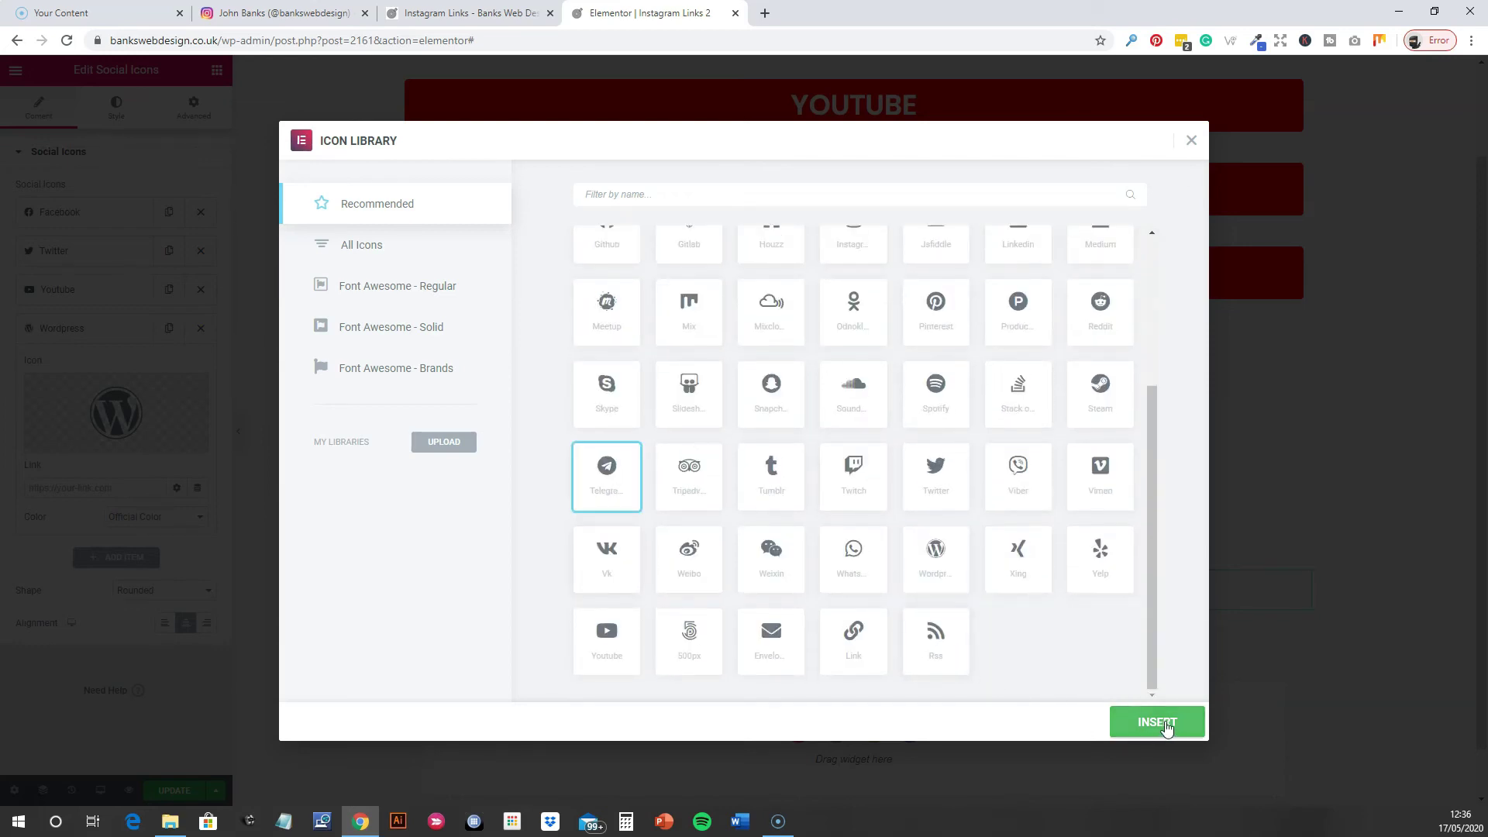
left_click(1144, 733)
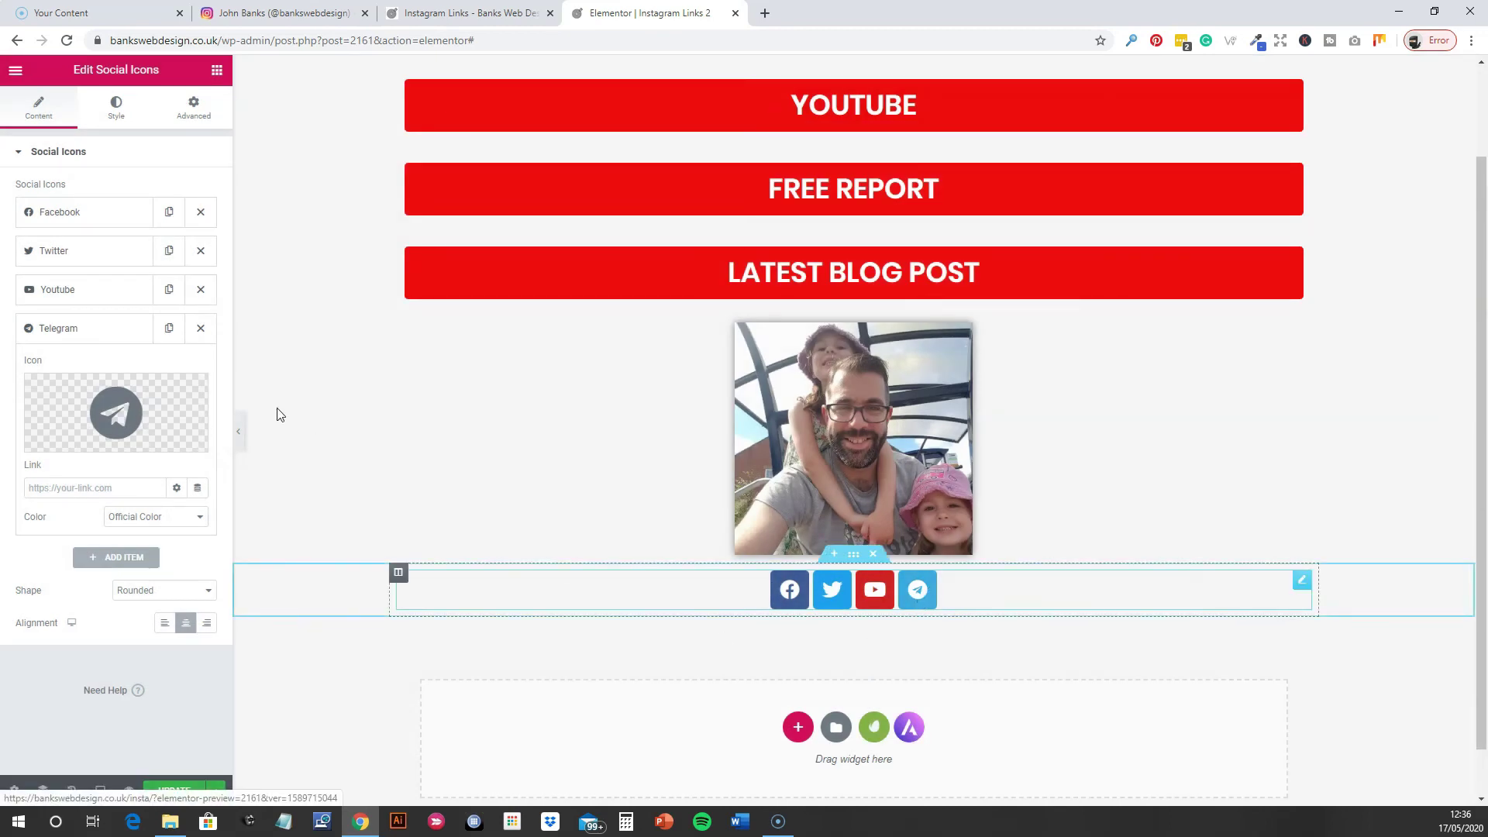
left_click(71, 488)
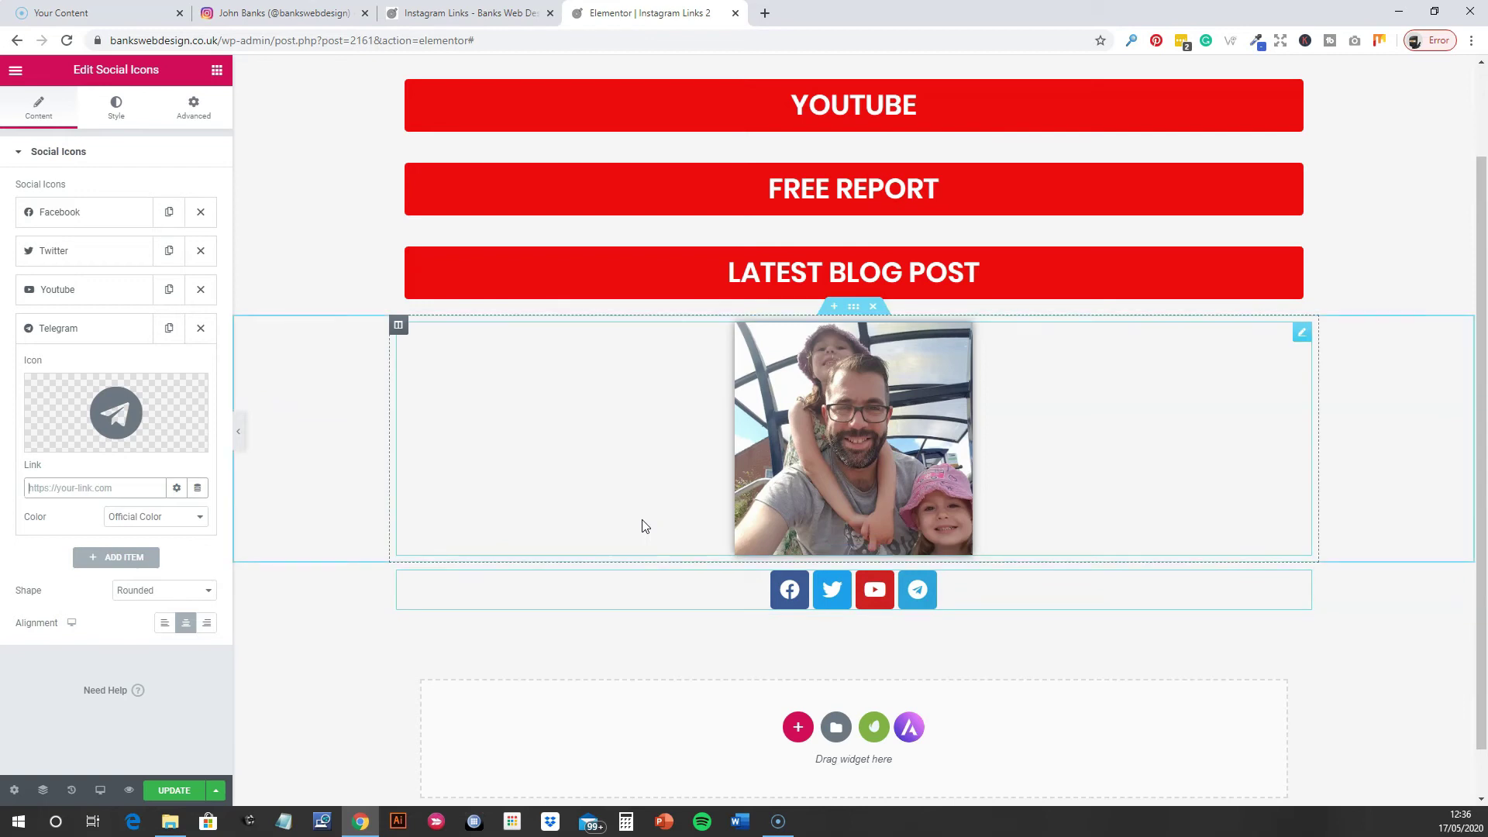
Add a single-column section below the social icons and place a Copyright widget in it.
left_click(797, 729)
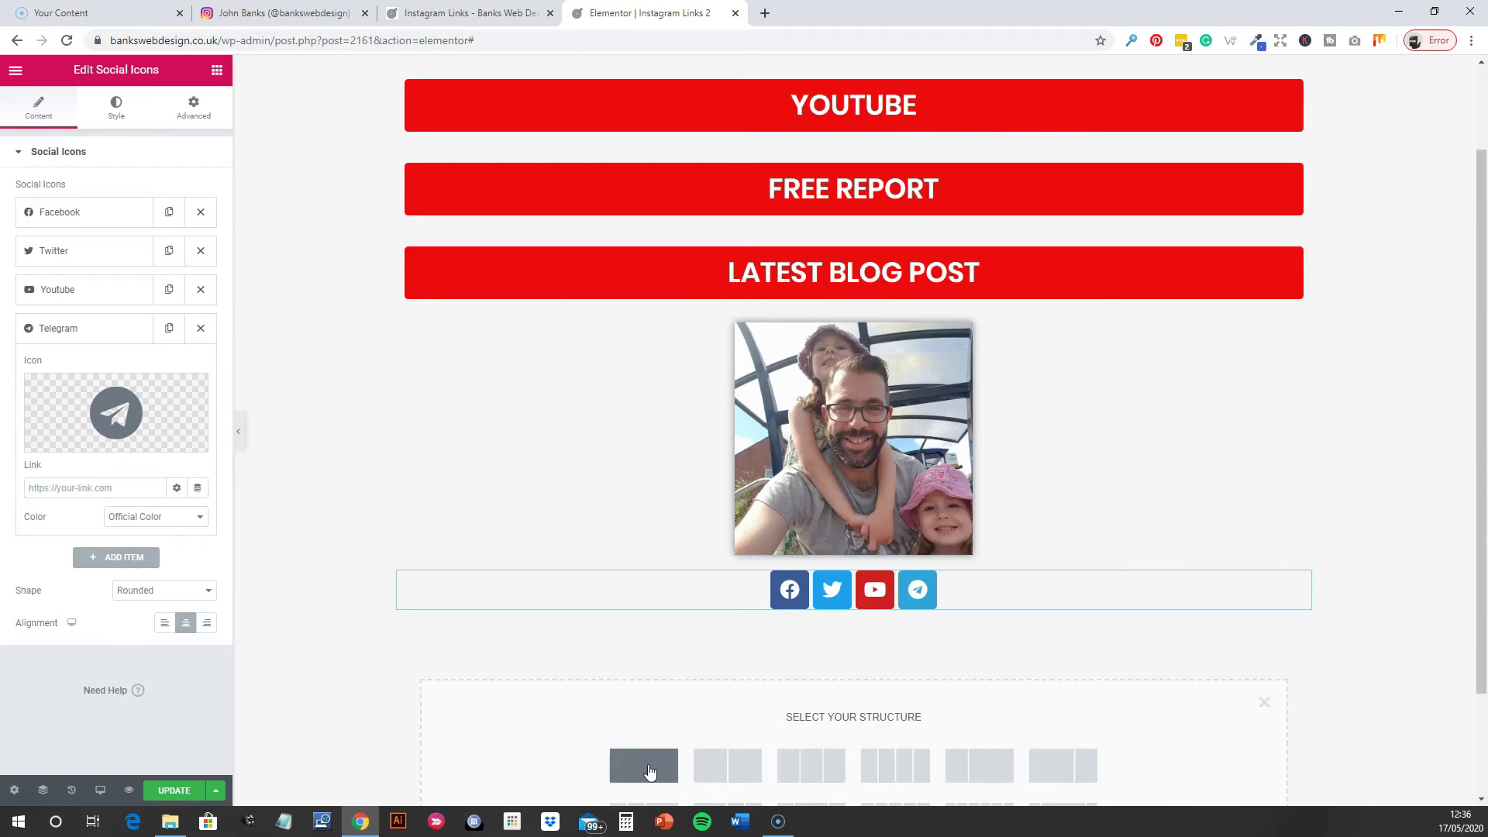
left_click(650, 772)
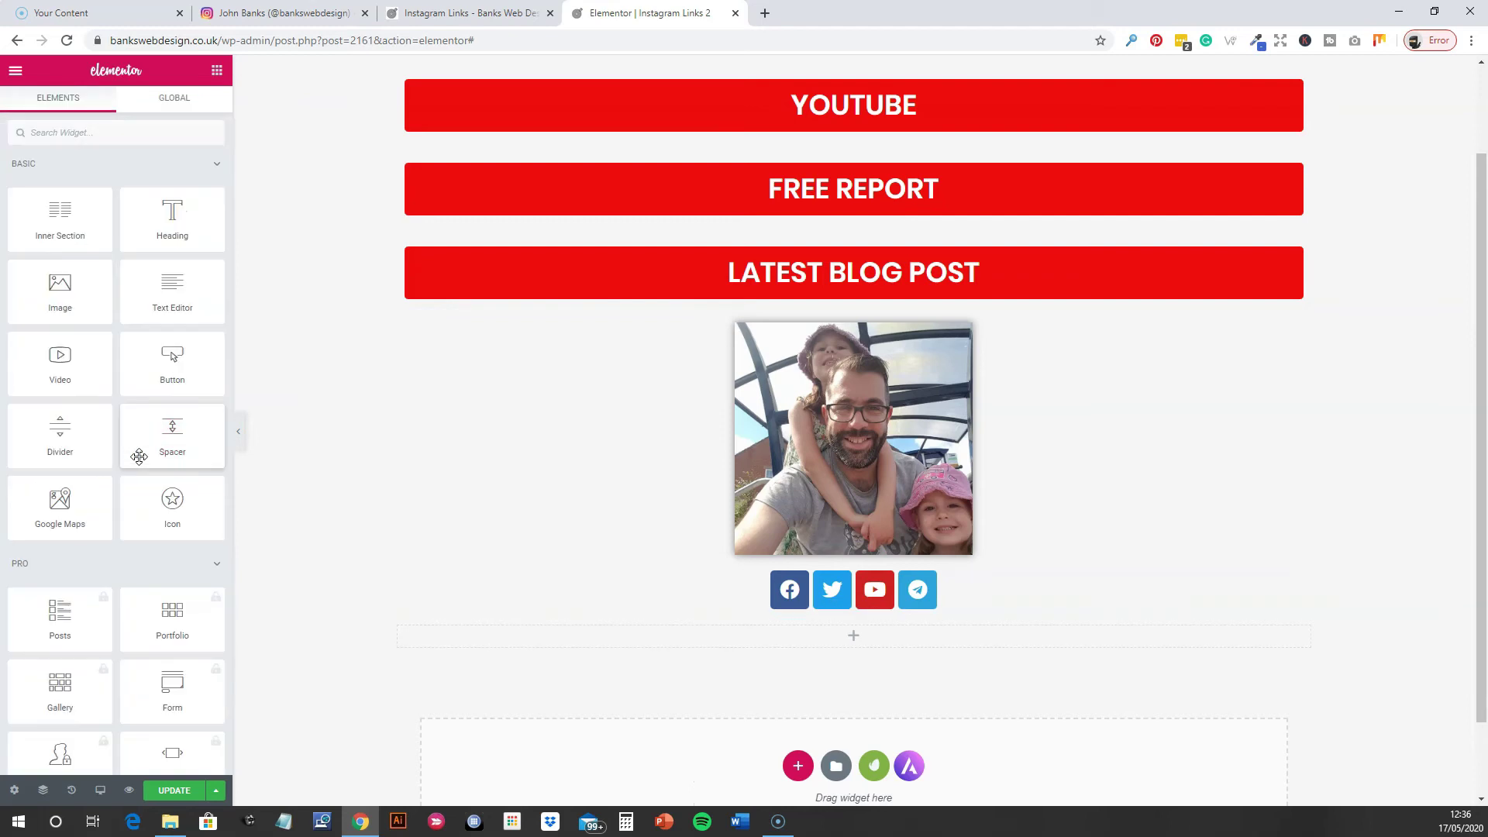
scroll(140, 464, "down", 15)
scroll(141, 464, "down", 10)
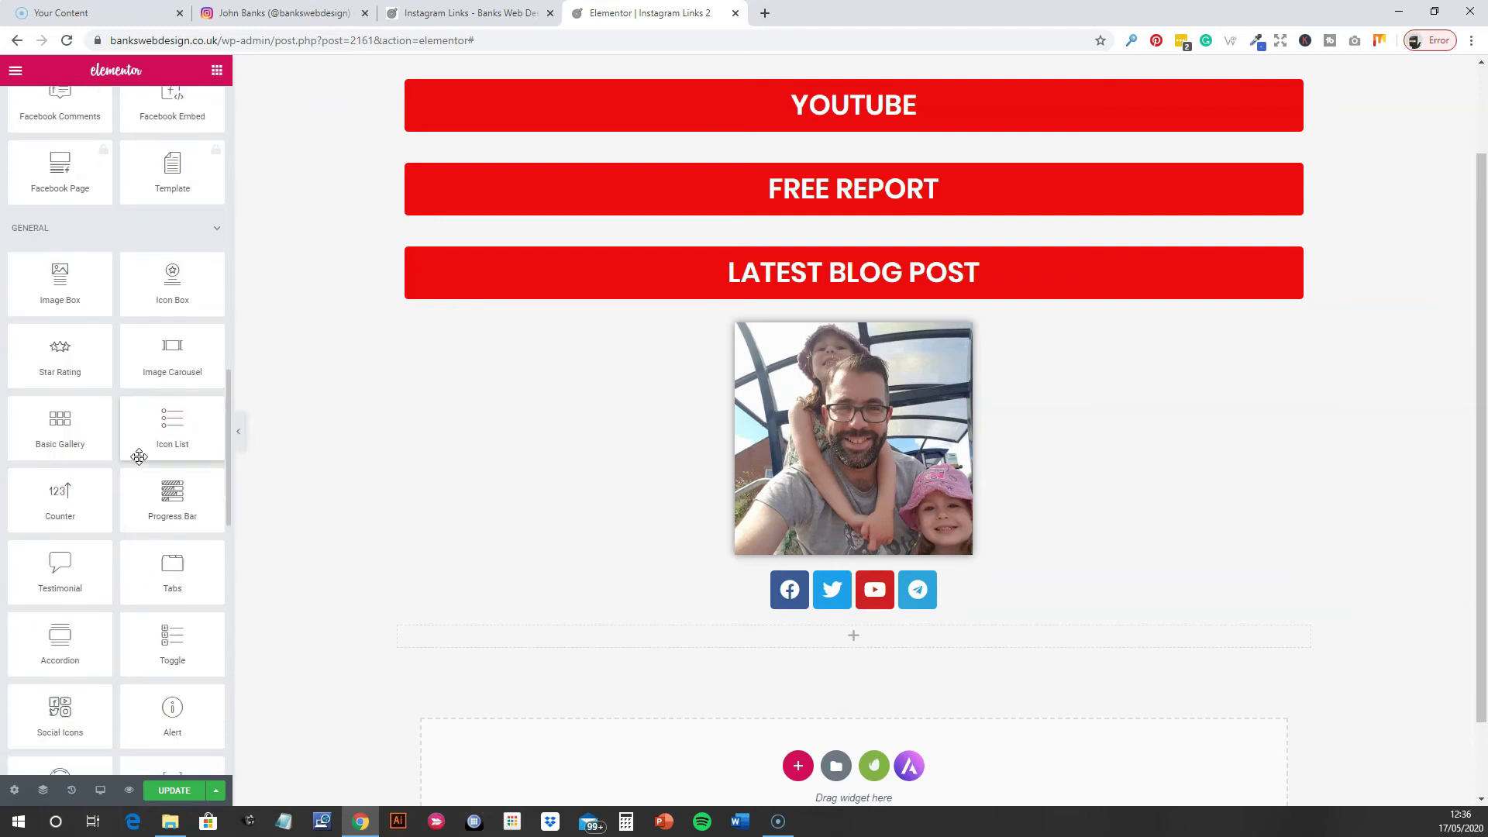
scroll(154, 603, "down", 2)
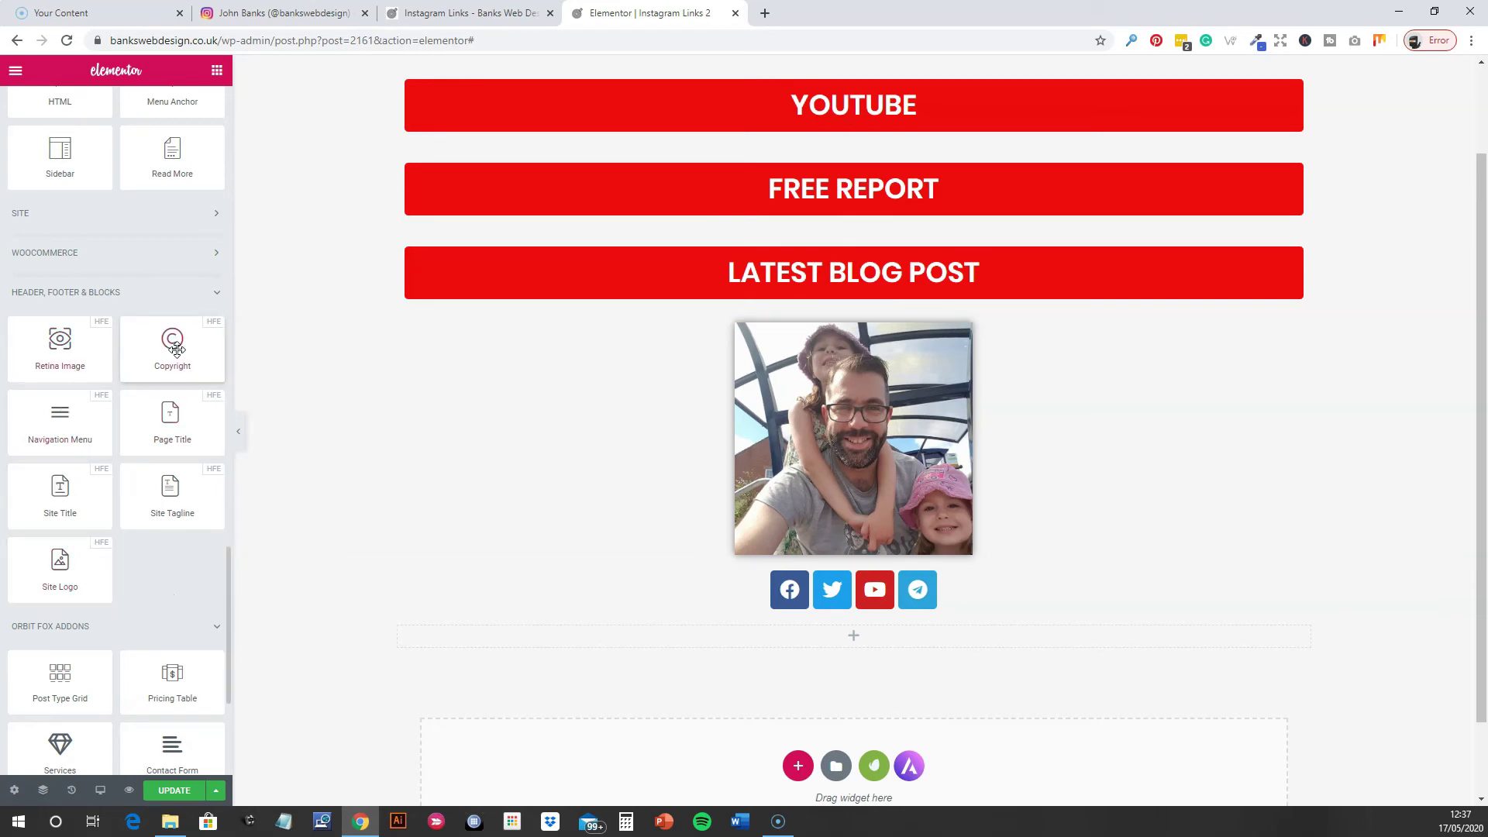
left_click_drag(184, 364, 754, 648)
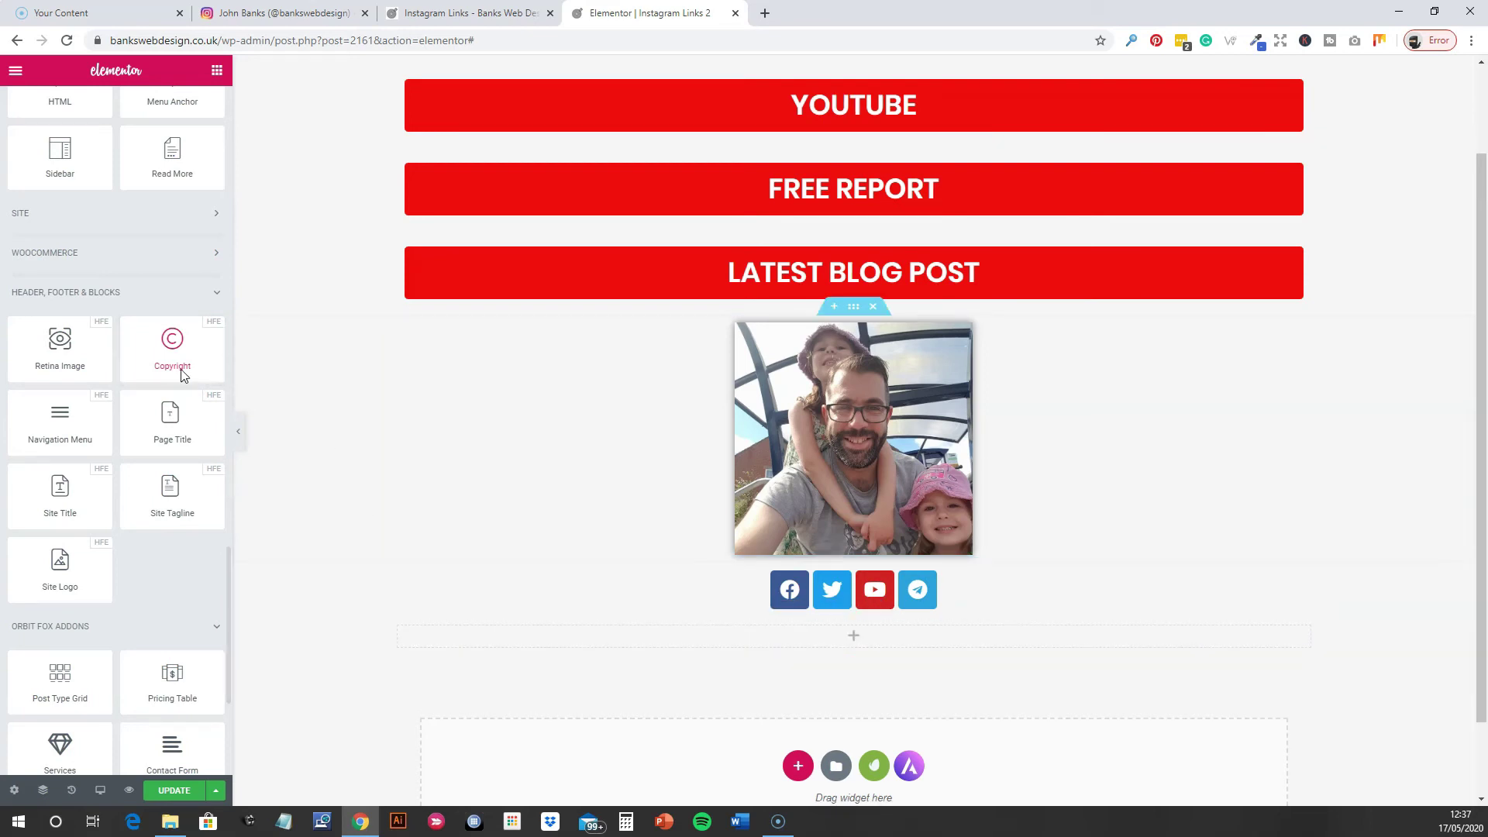
left_click_drag(192, 366, 529, 666)
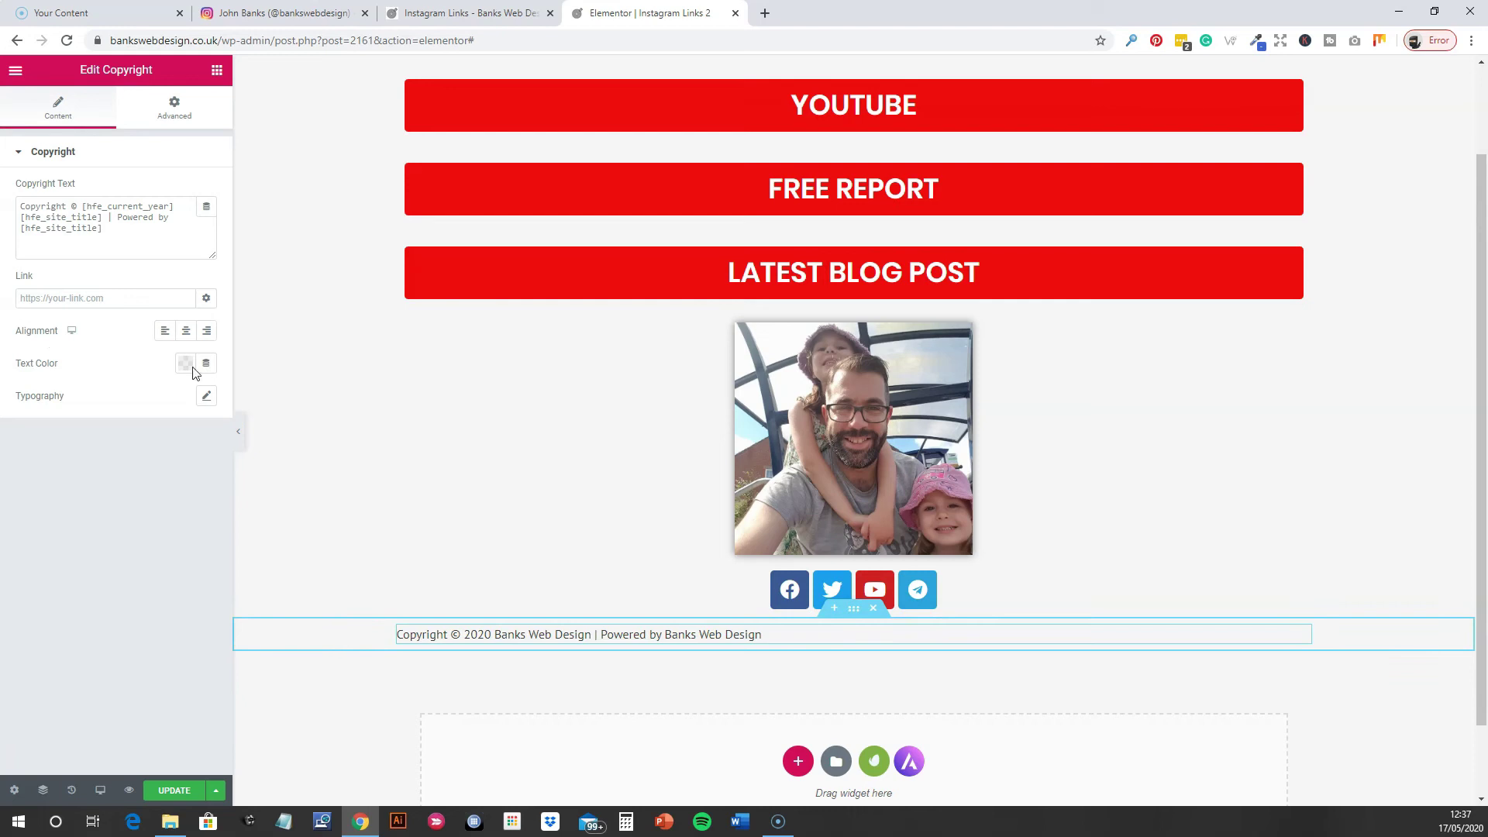
Set the content width of the section holding the copyright line to Full Width.
left_click(174, 113)
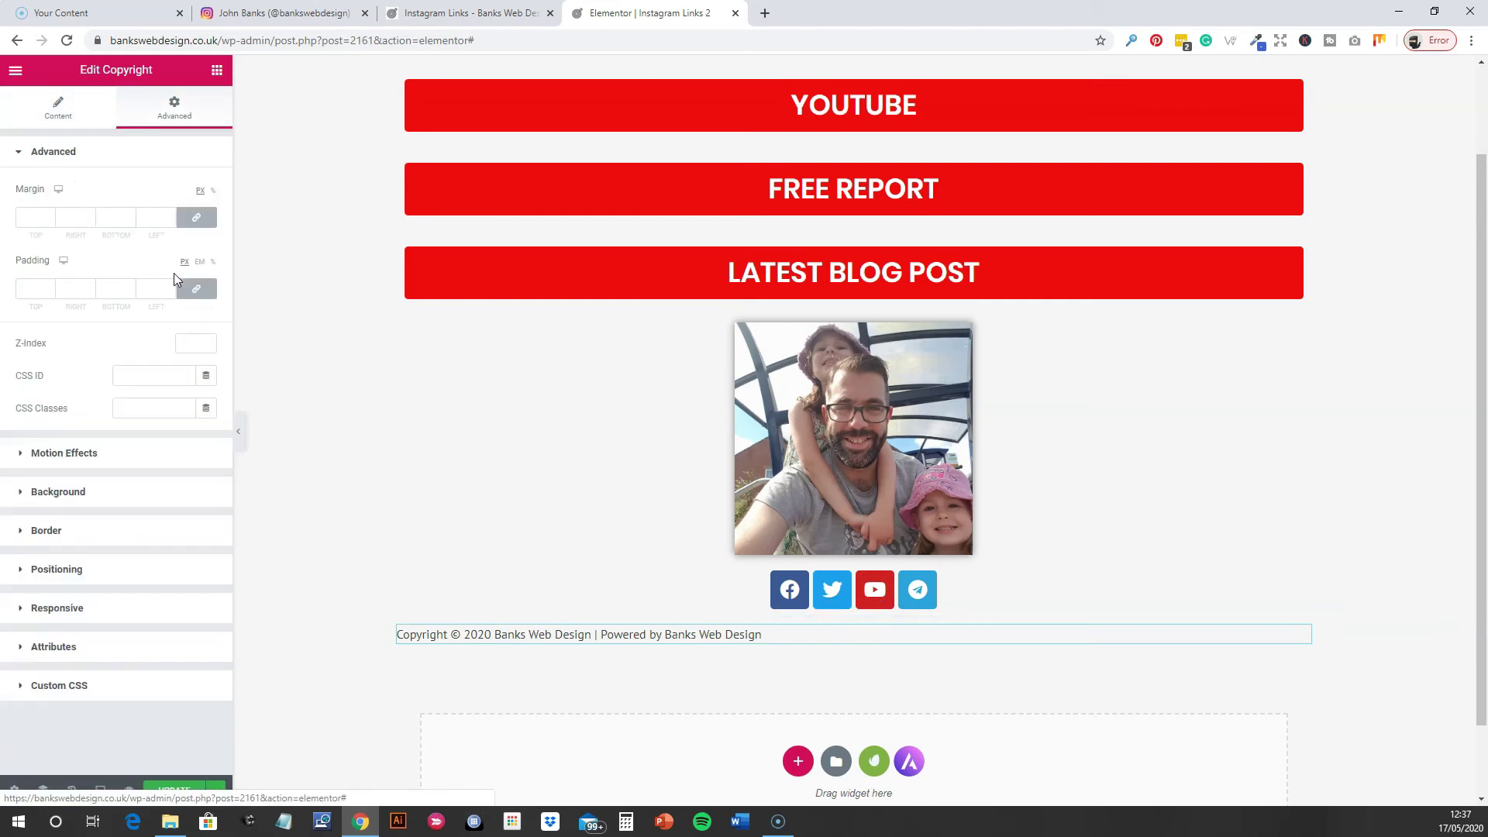
left_click(58, 108)
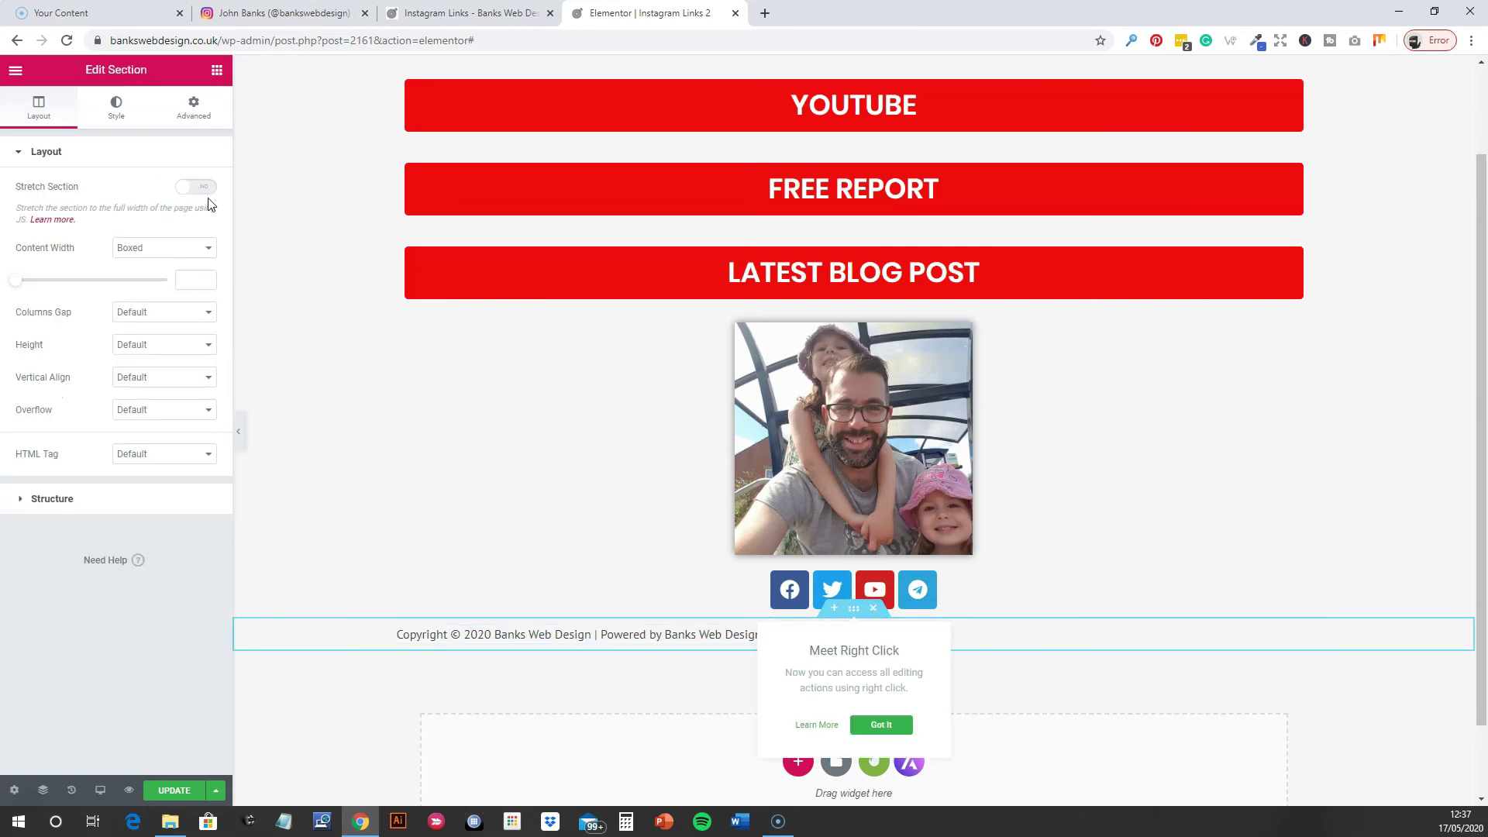
left_click(195, 248)
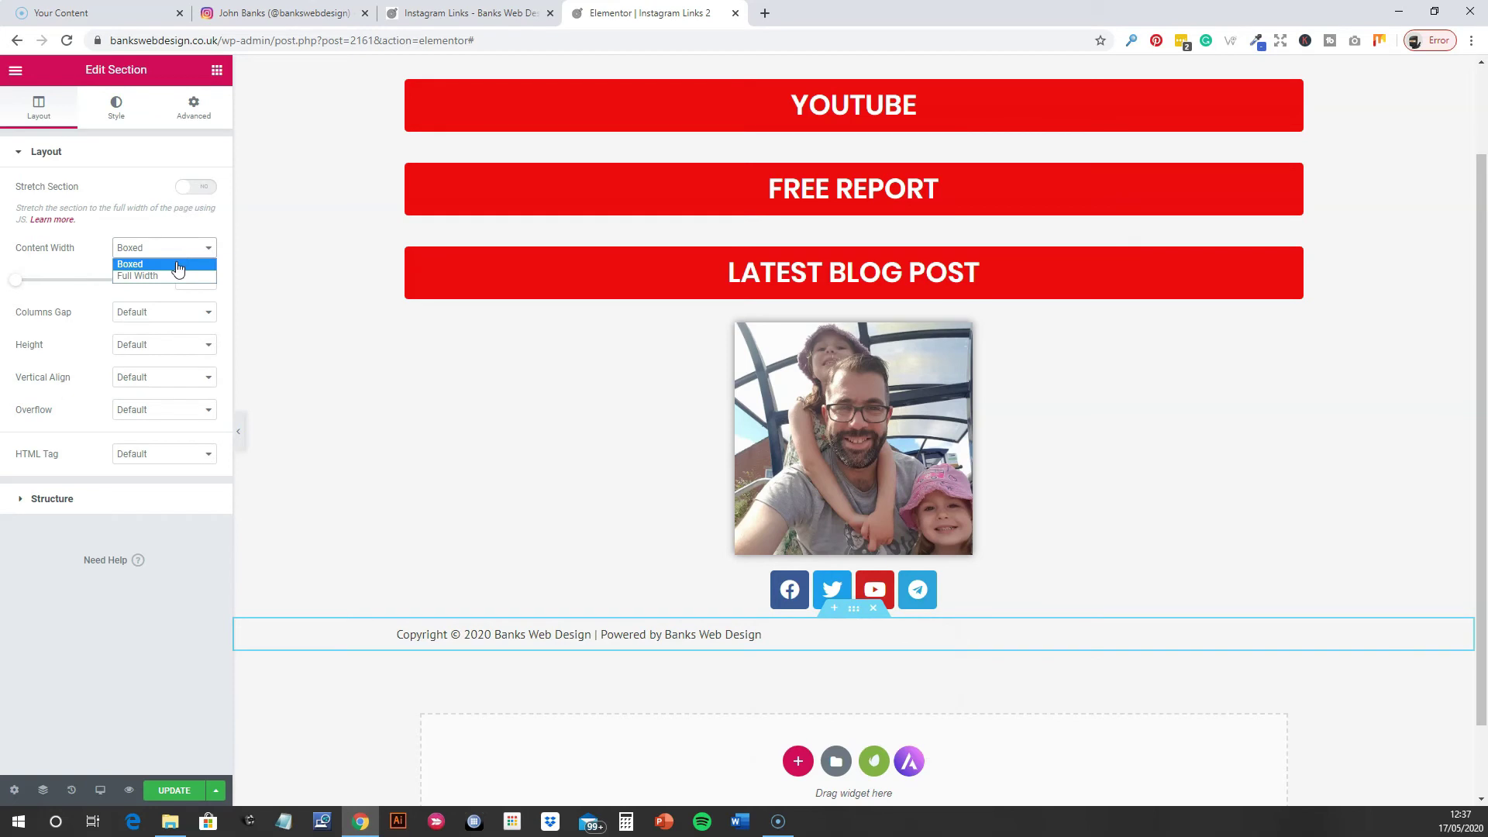
left_click(162, 277)
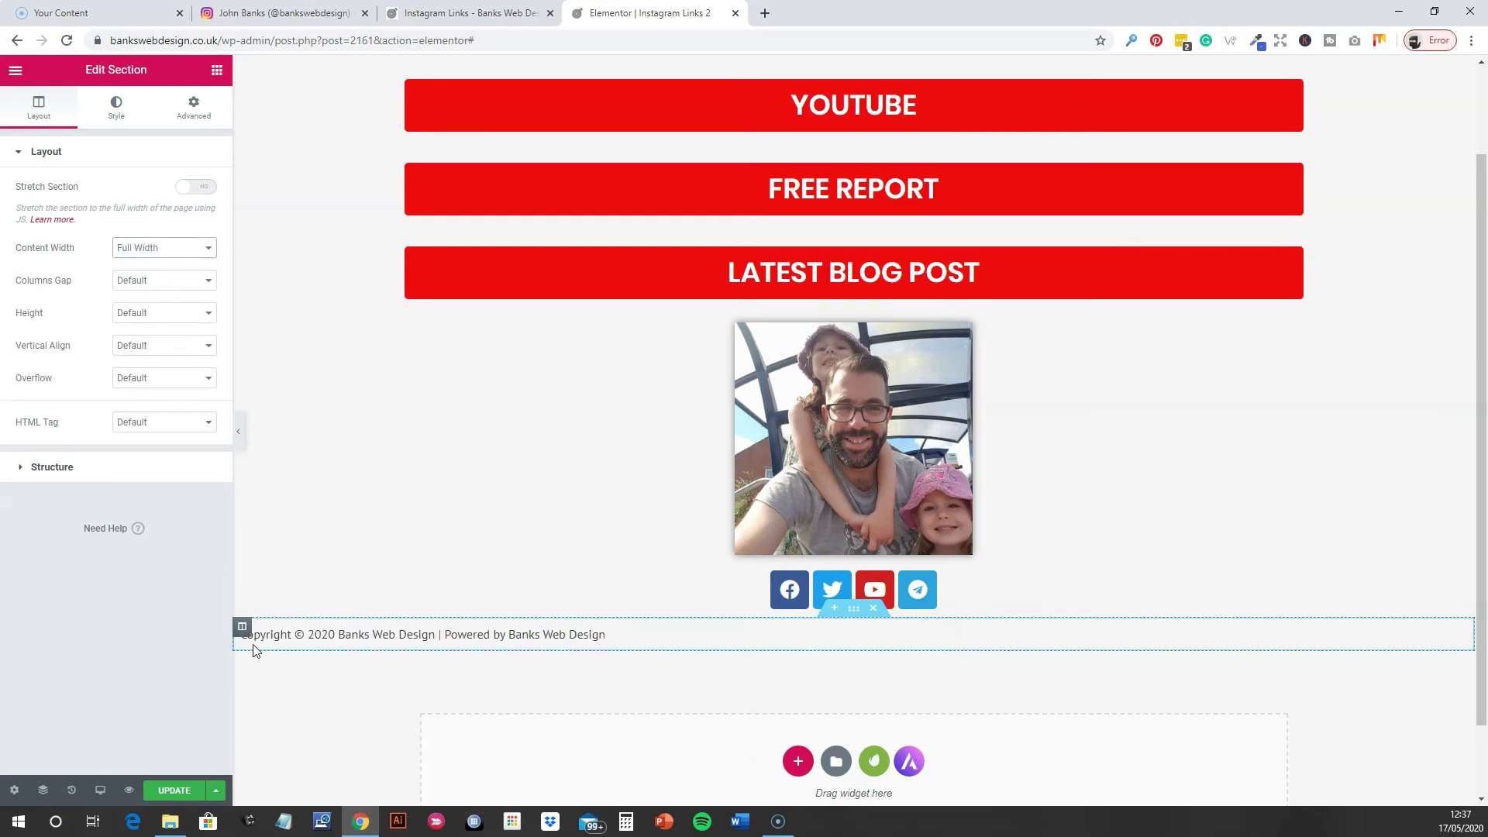
Set the copyright widget's text color to white (#FFFFFF).
left_click(627, 636)
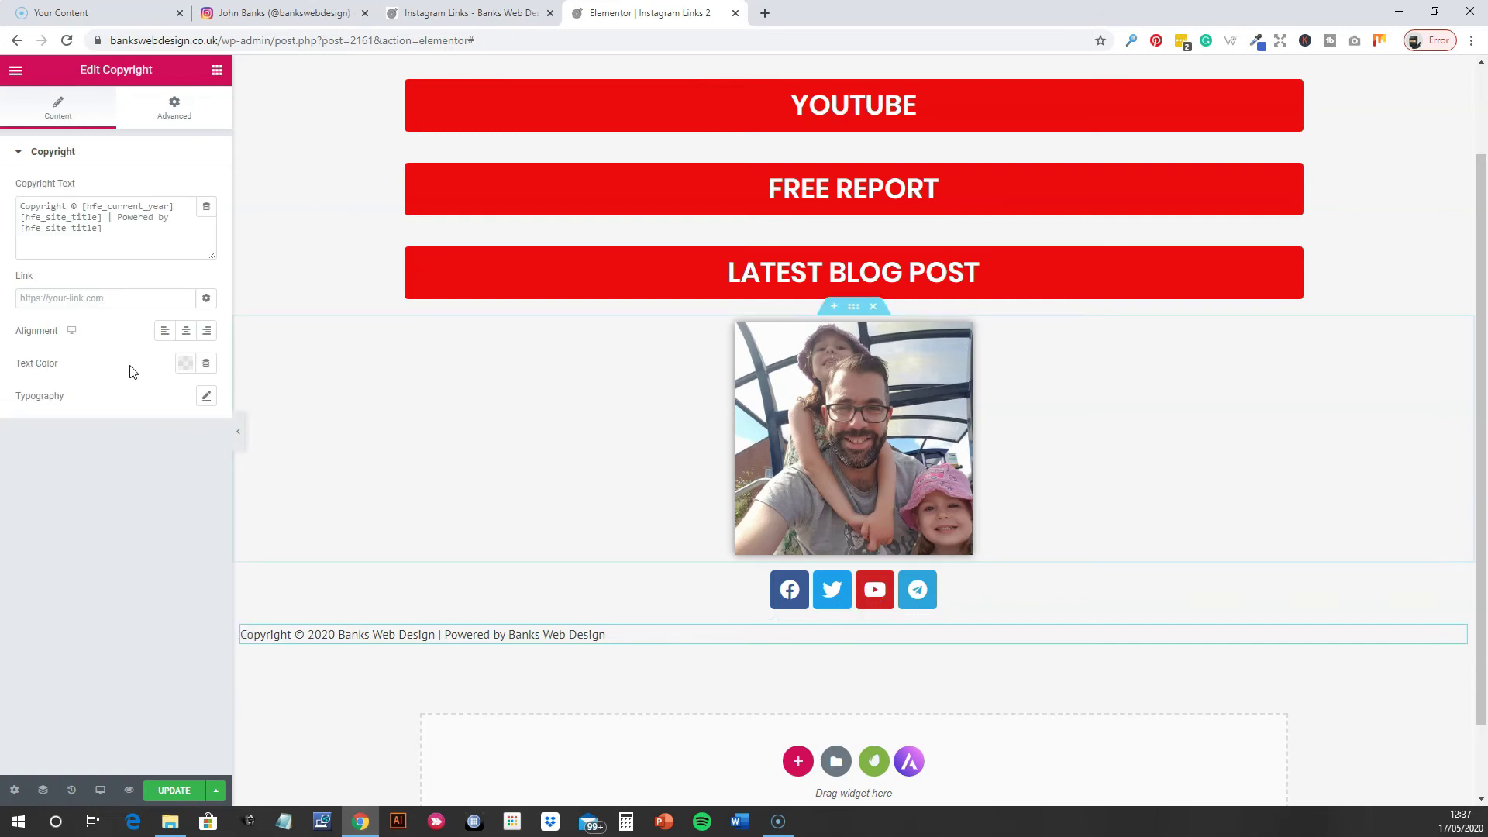
left_click(186, 365)
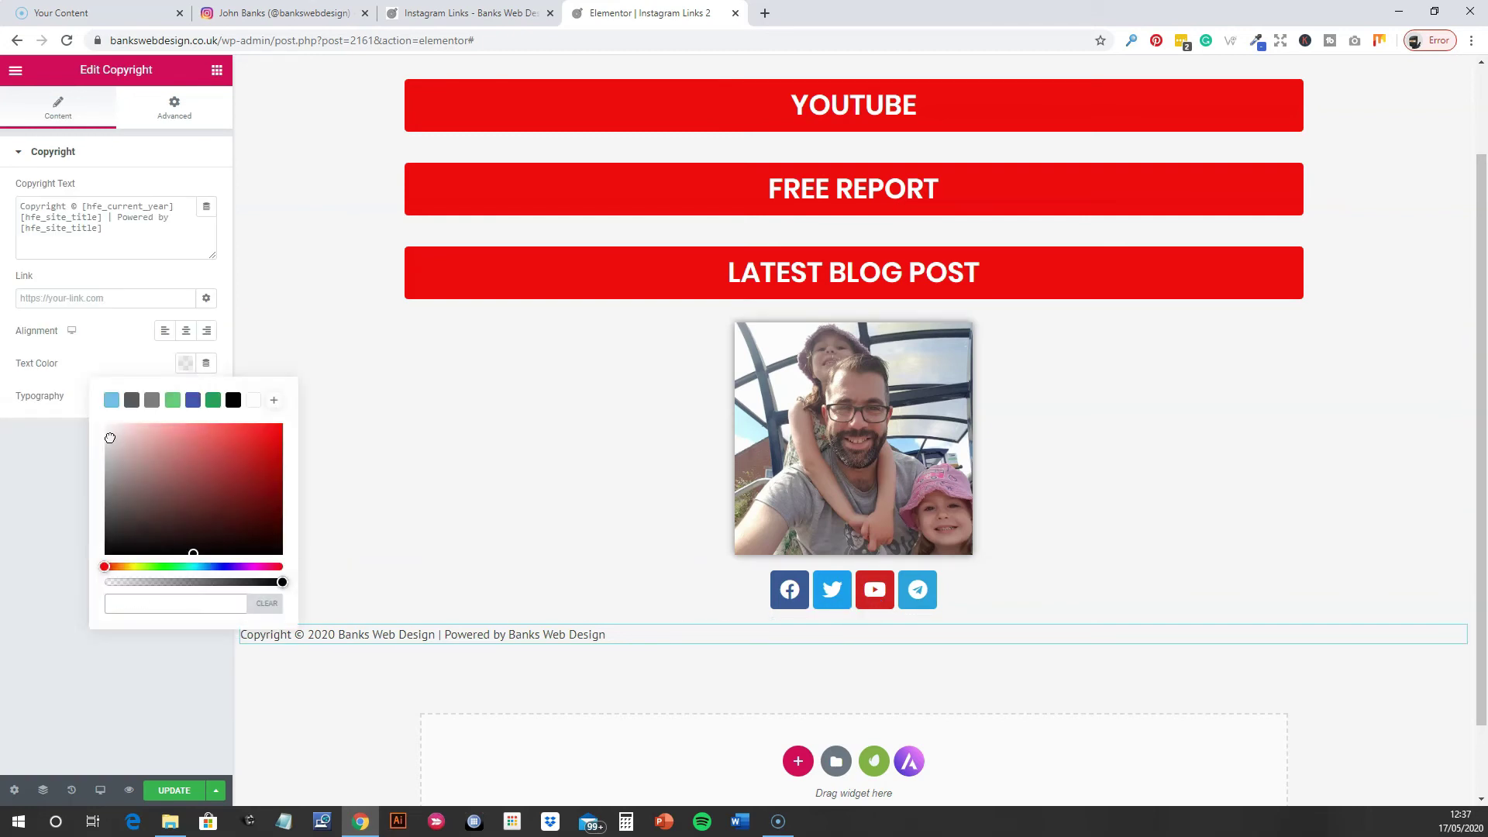
left_click_drag(110, 438, 103, 426)
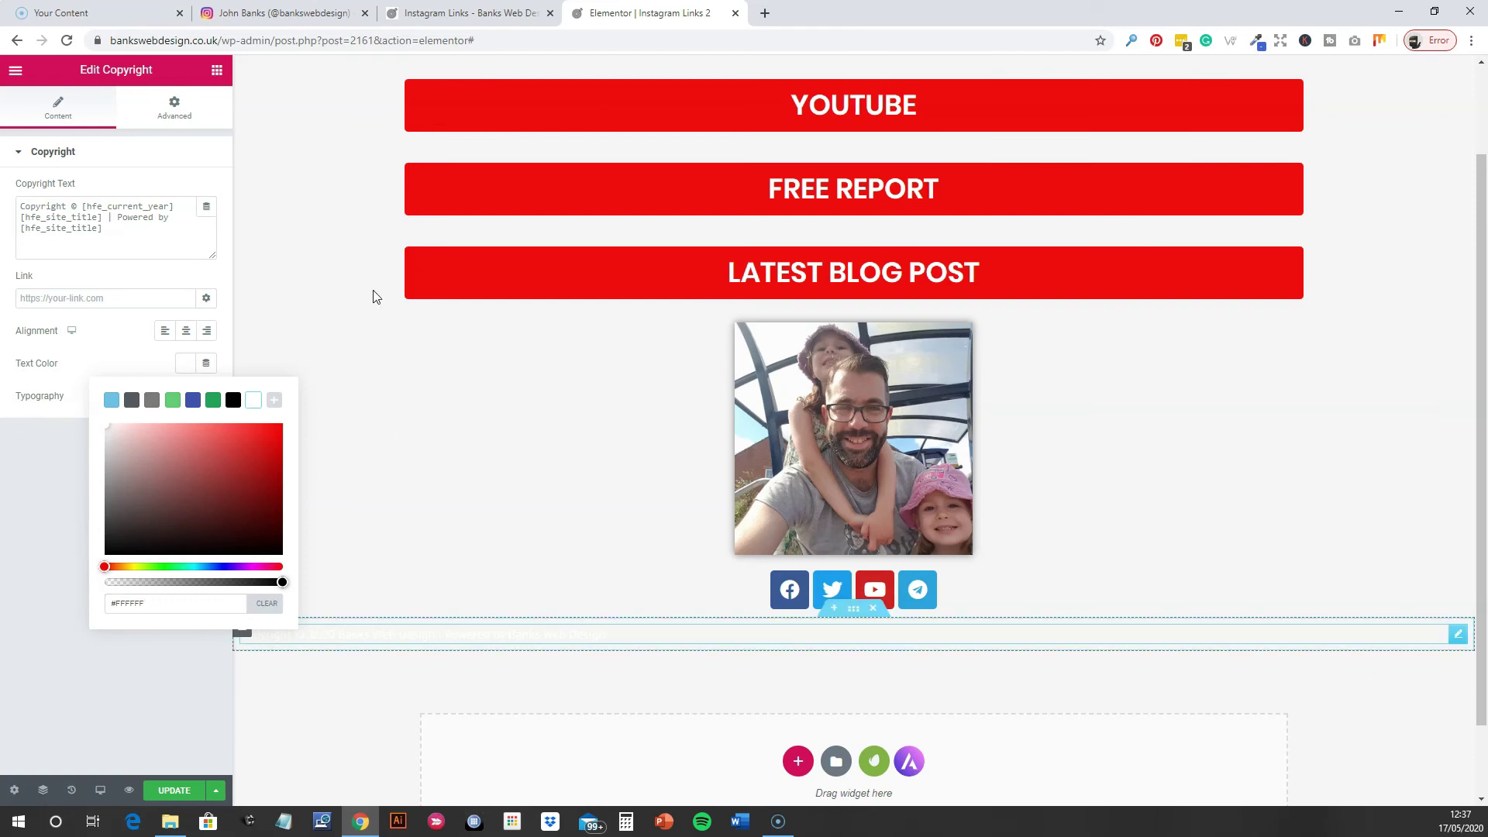
Give the copyright section a classic black background (#000000) and center-align the copyright text.
left_click(854, 608)
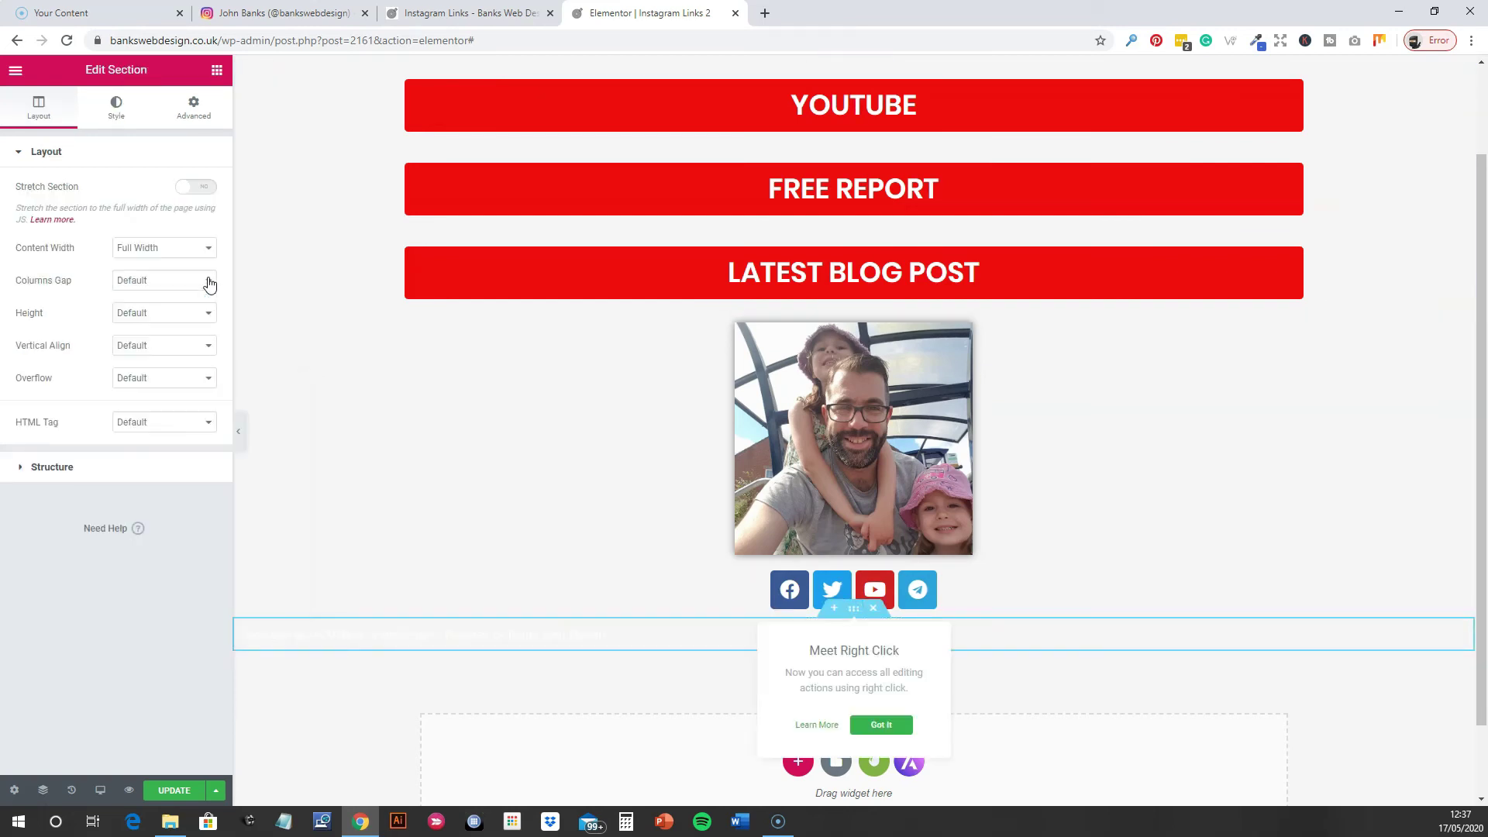
left_click(112, 114)
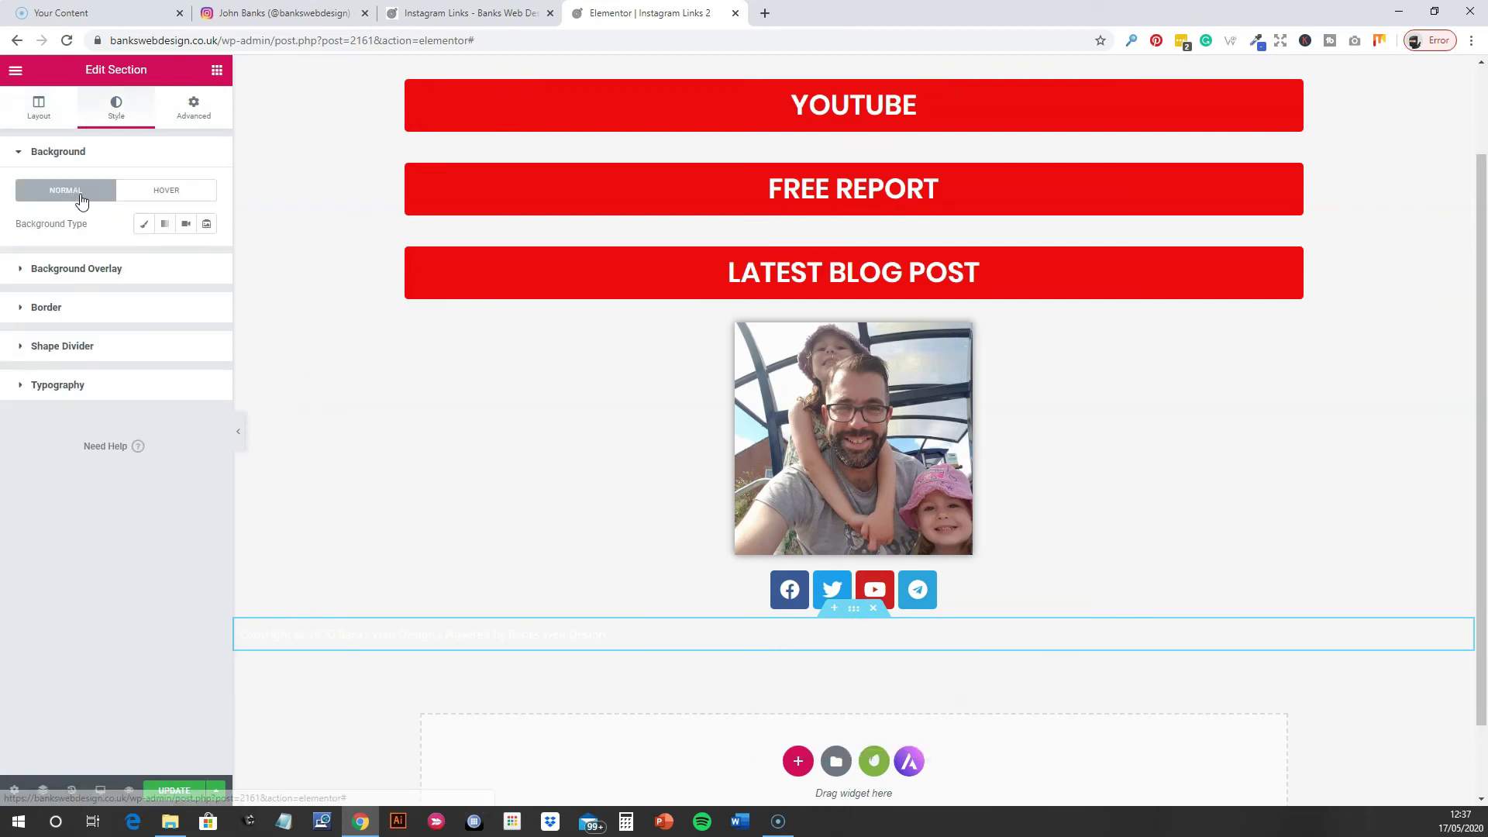
left_click(145, 224)
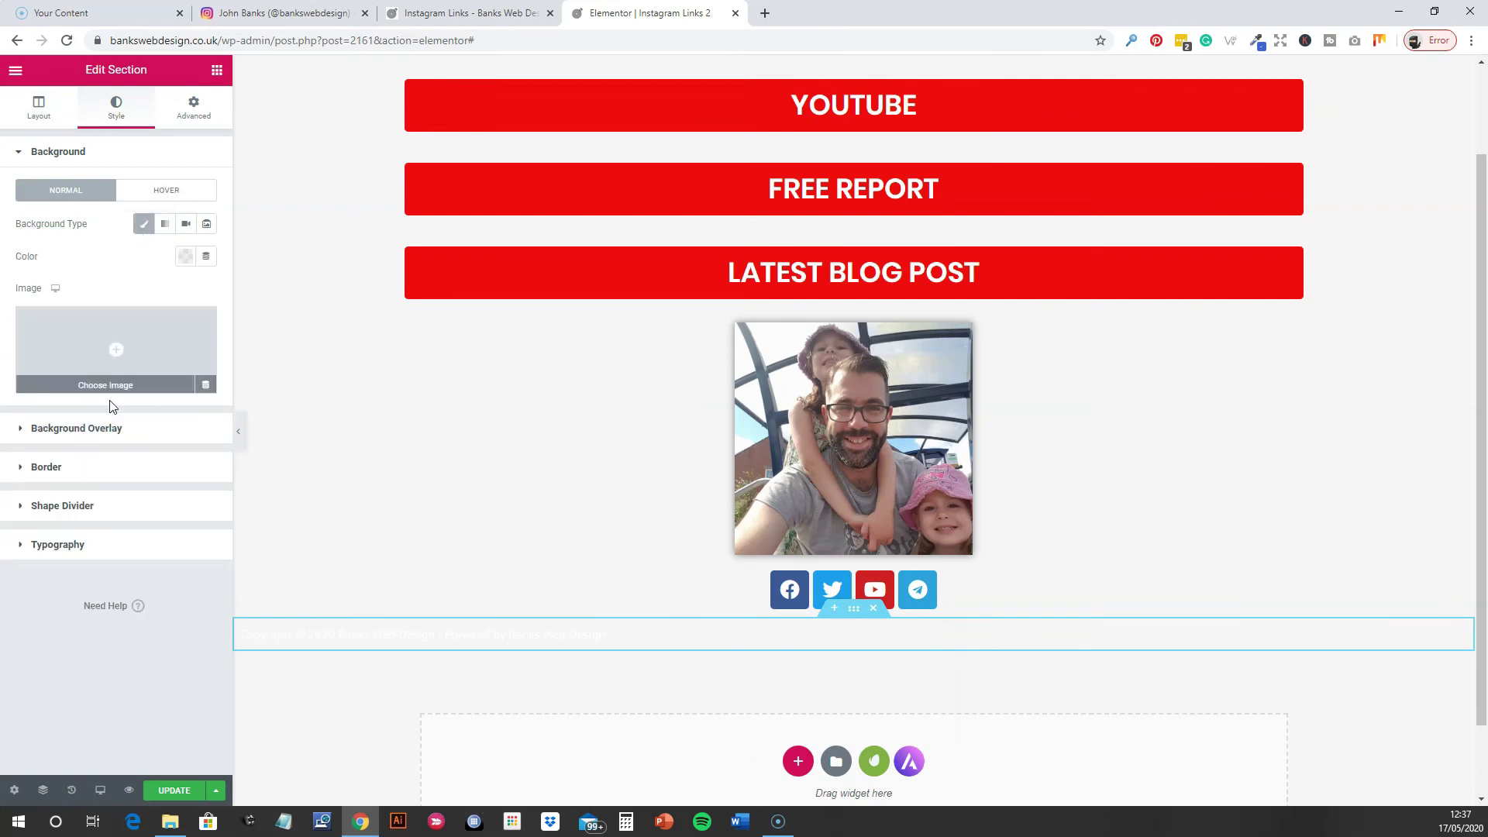
left_click(185, 256)
left_click_drag(271, 442, 280, 453)
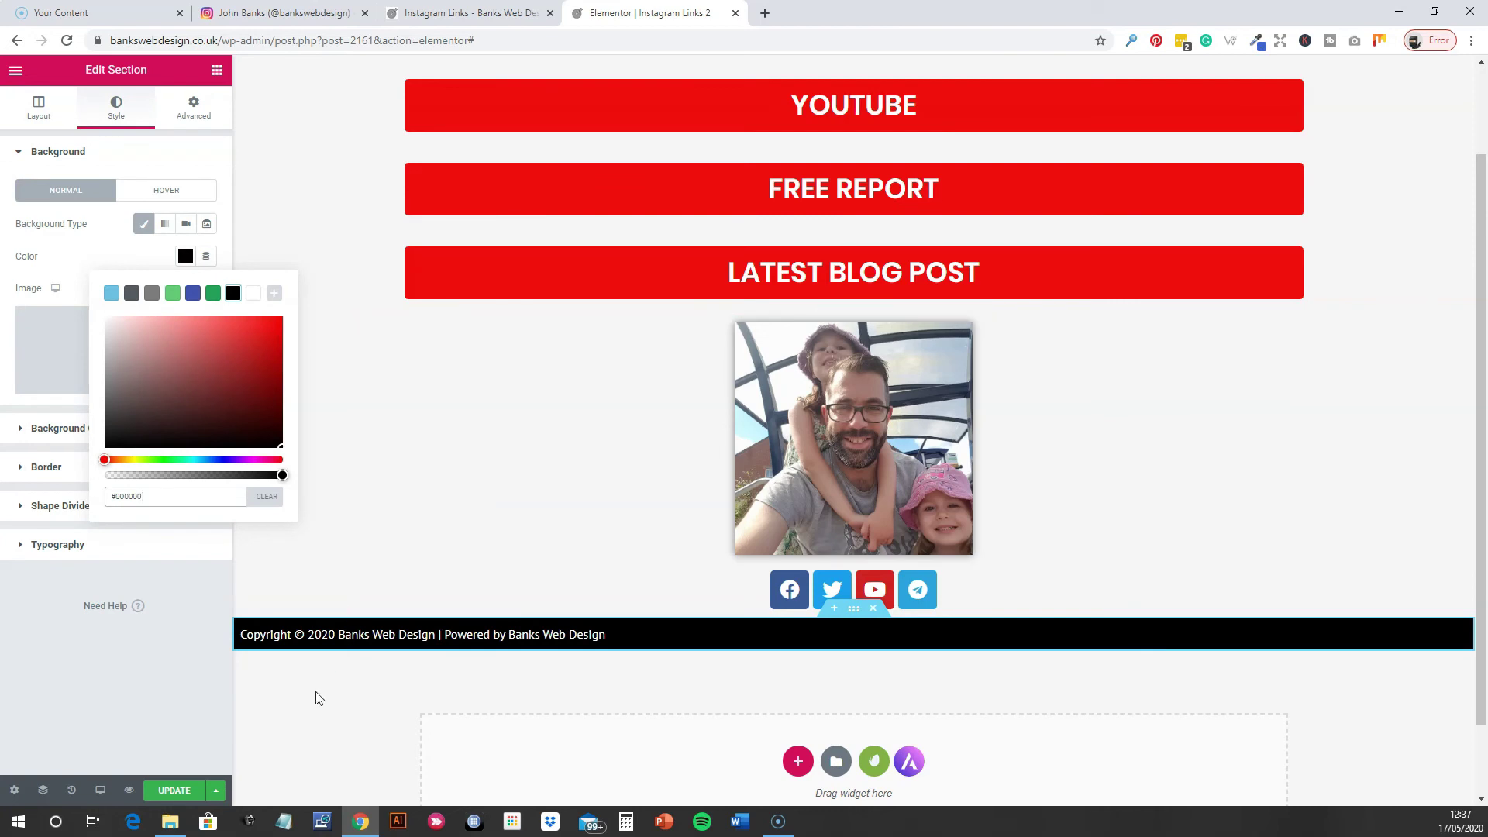
left_click(358, 632)
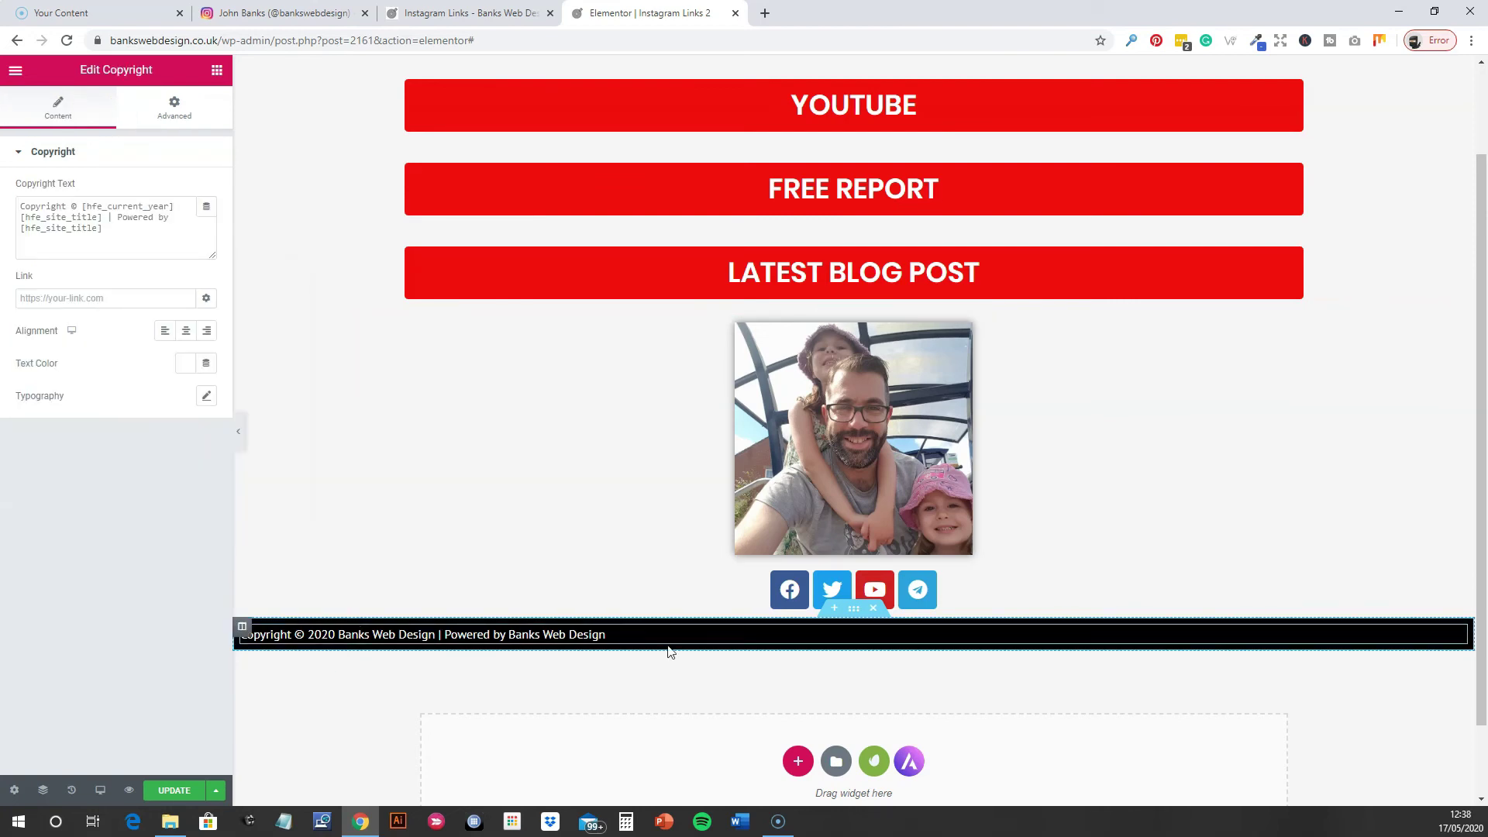
left_click(186, 339)
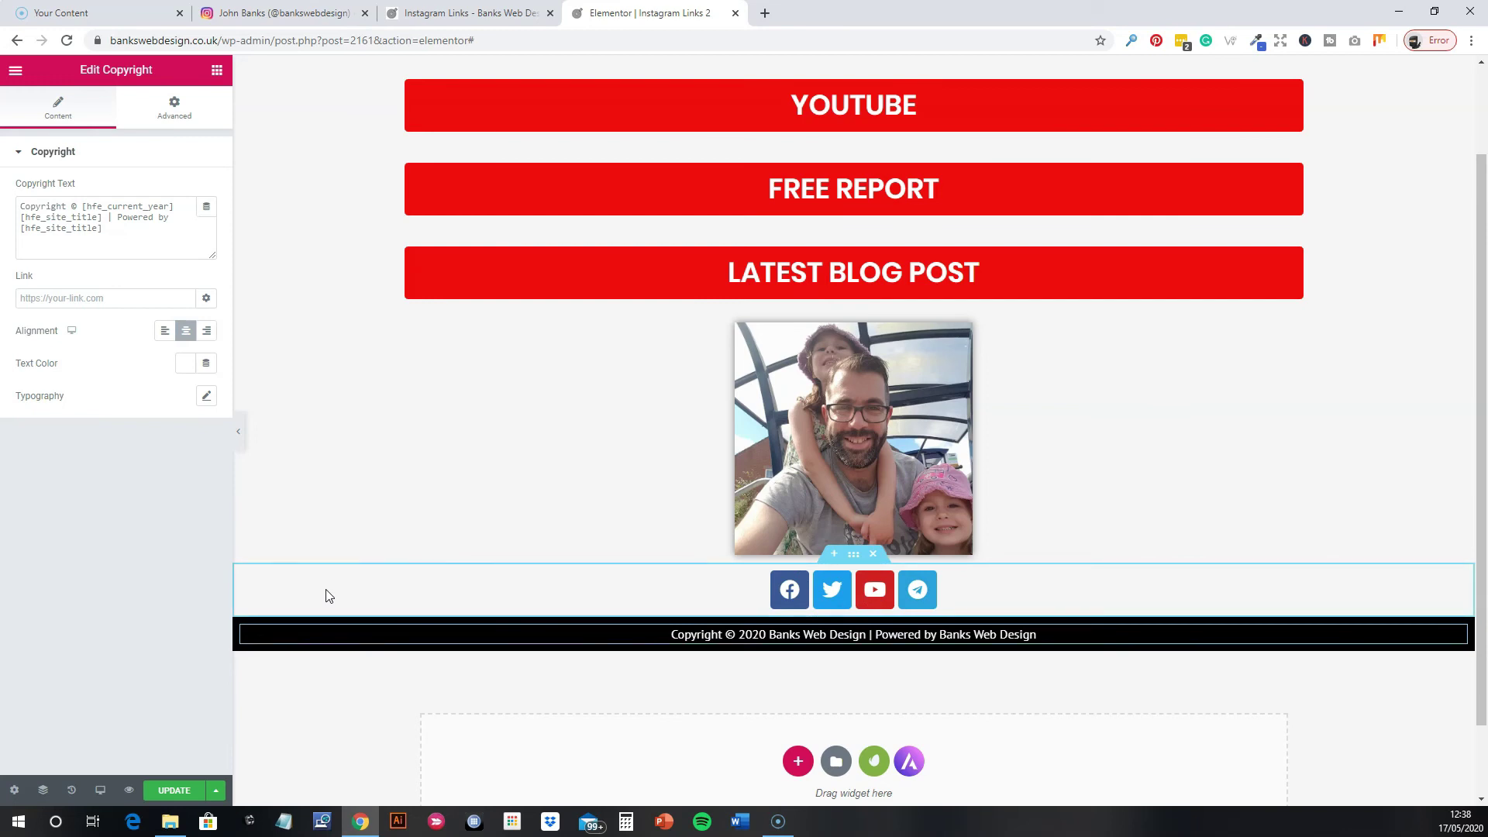
Unlink the Social Icons widget's padding values and set its top and bottom padding to 20 px.
left_click(854, 555)
left_click(118, 108)
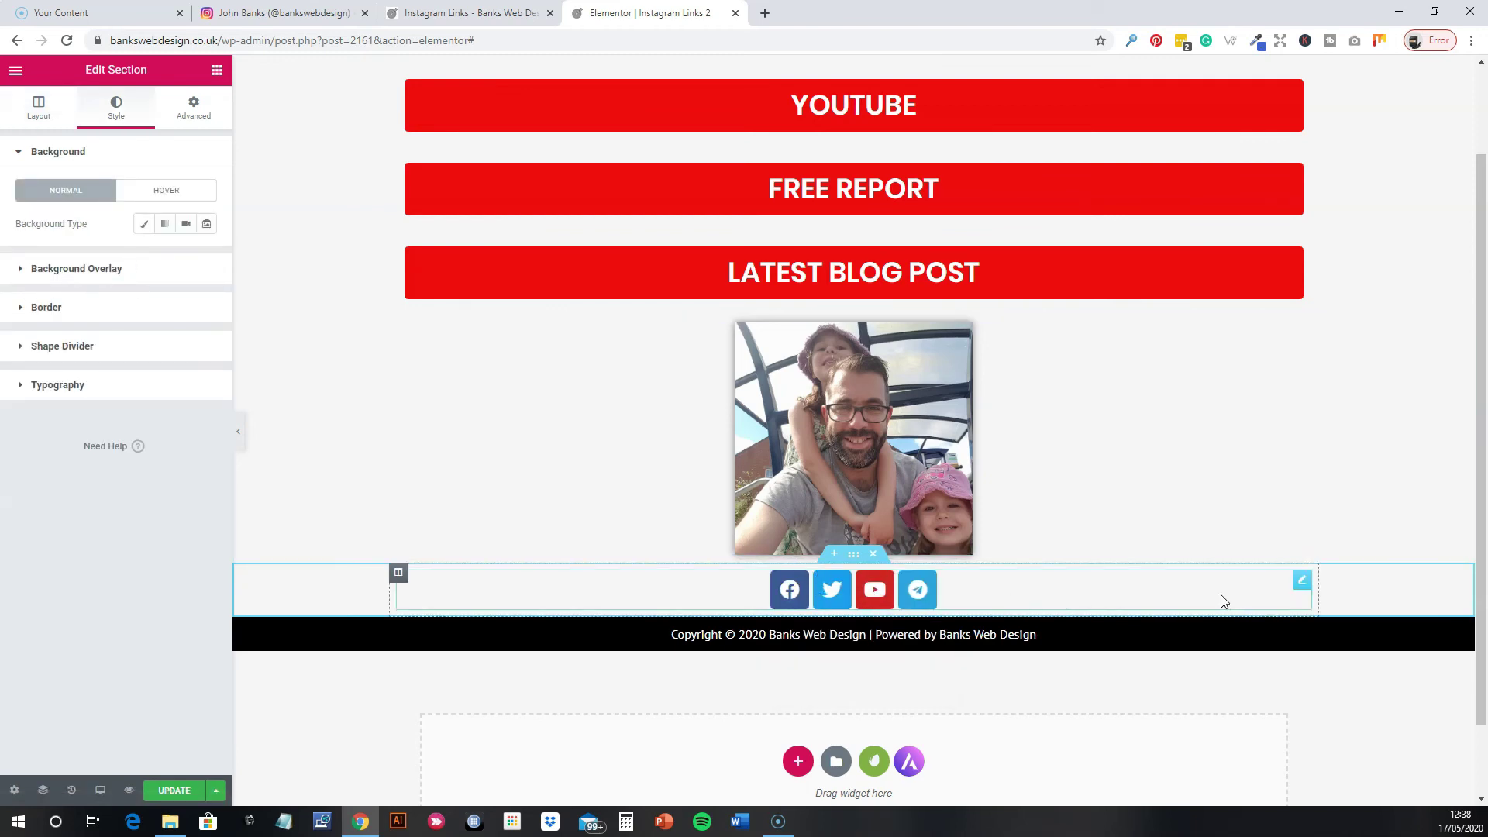
mouse_move(1302, 589)
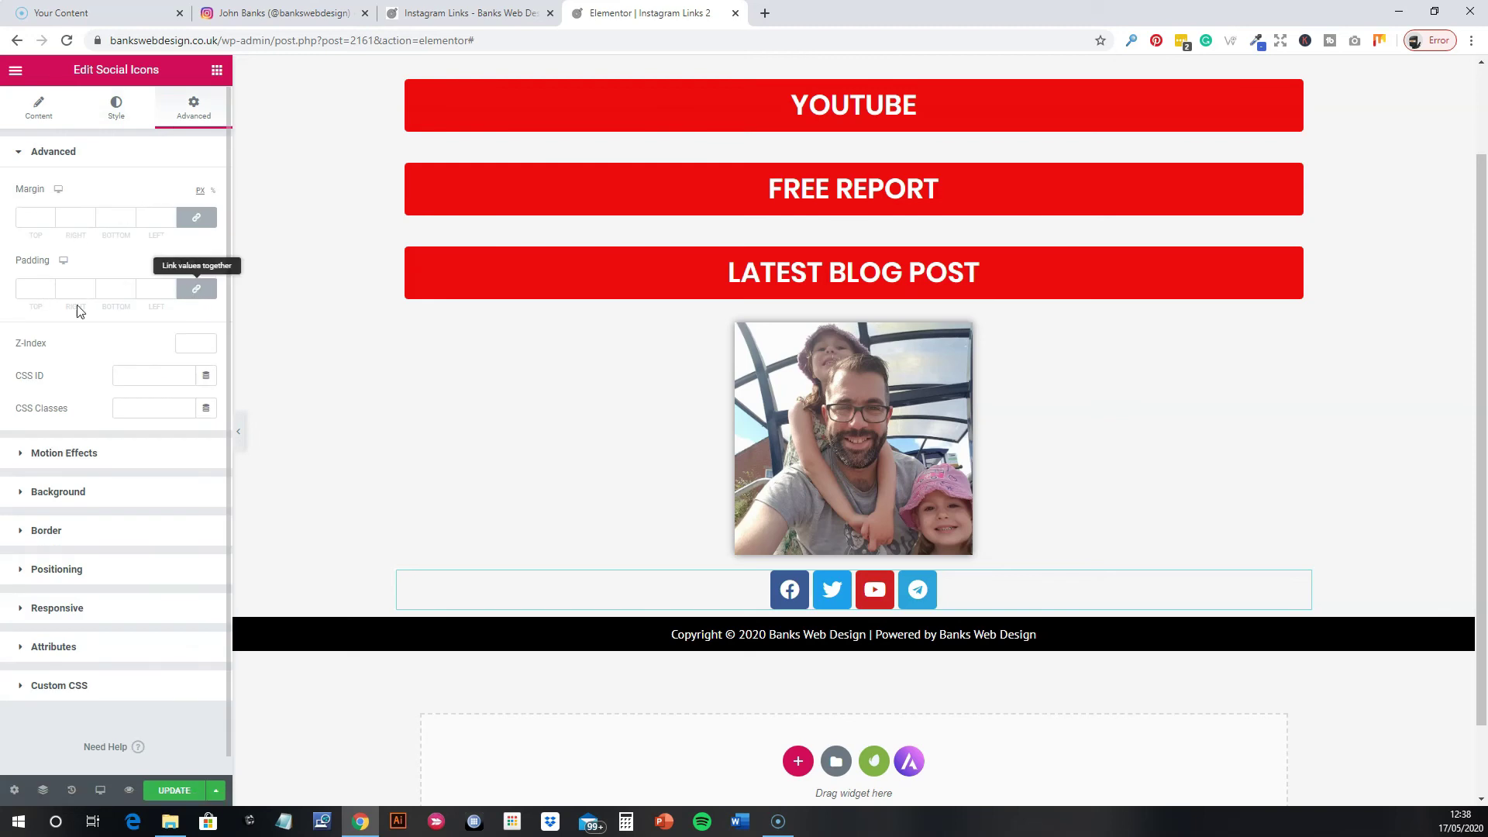
left_click(33, 289)
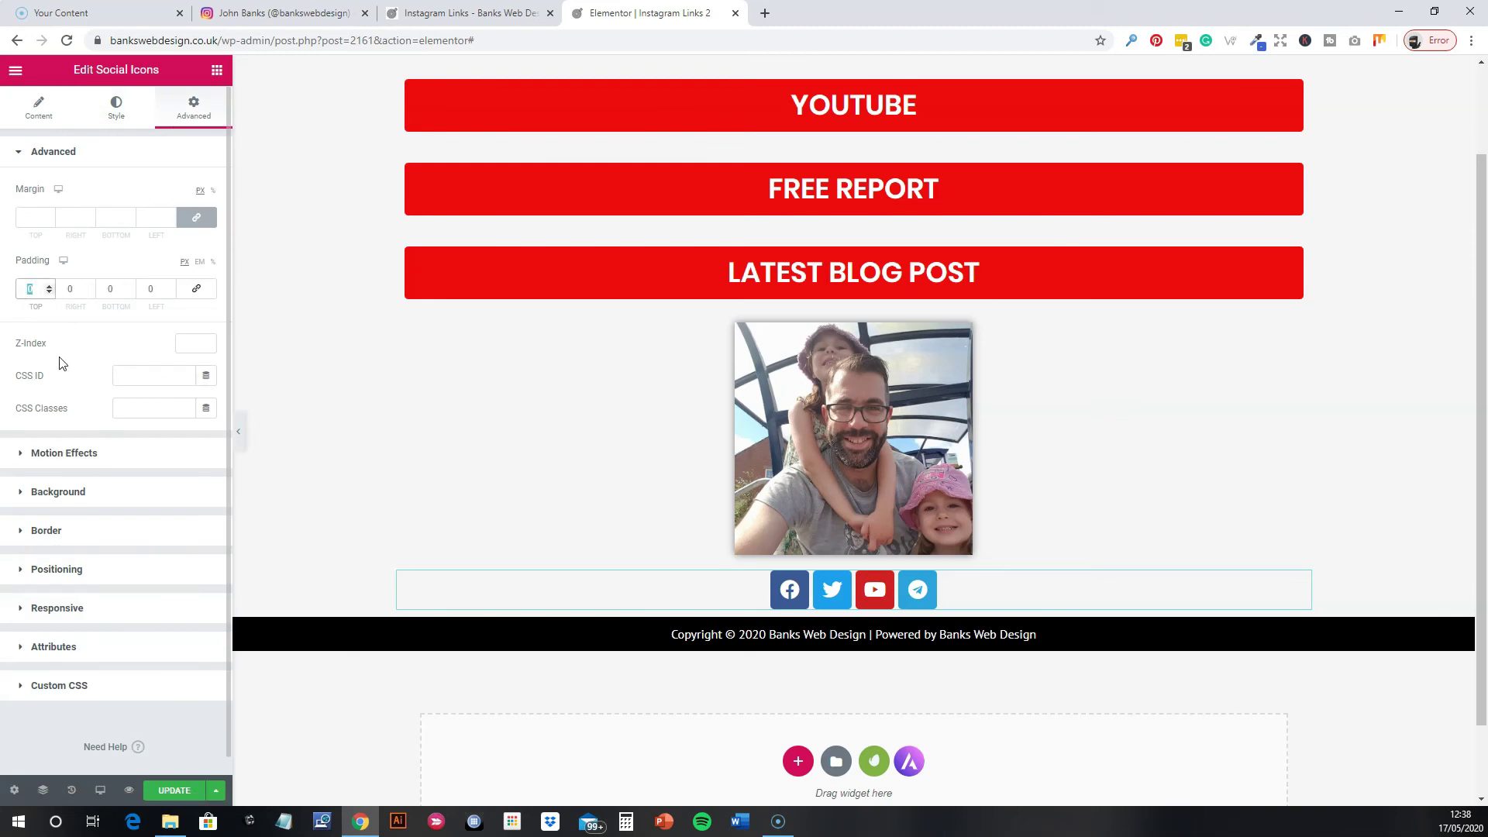
type("20")
left_click(114, 290)
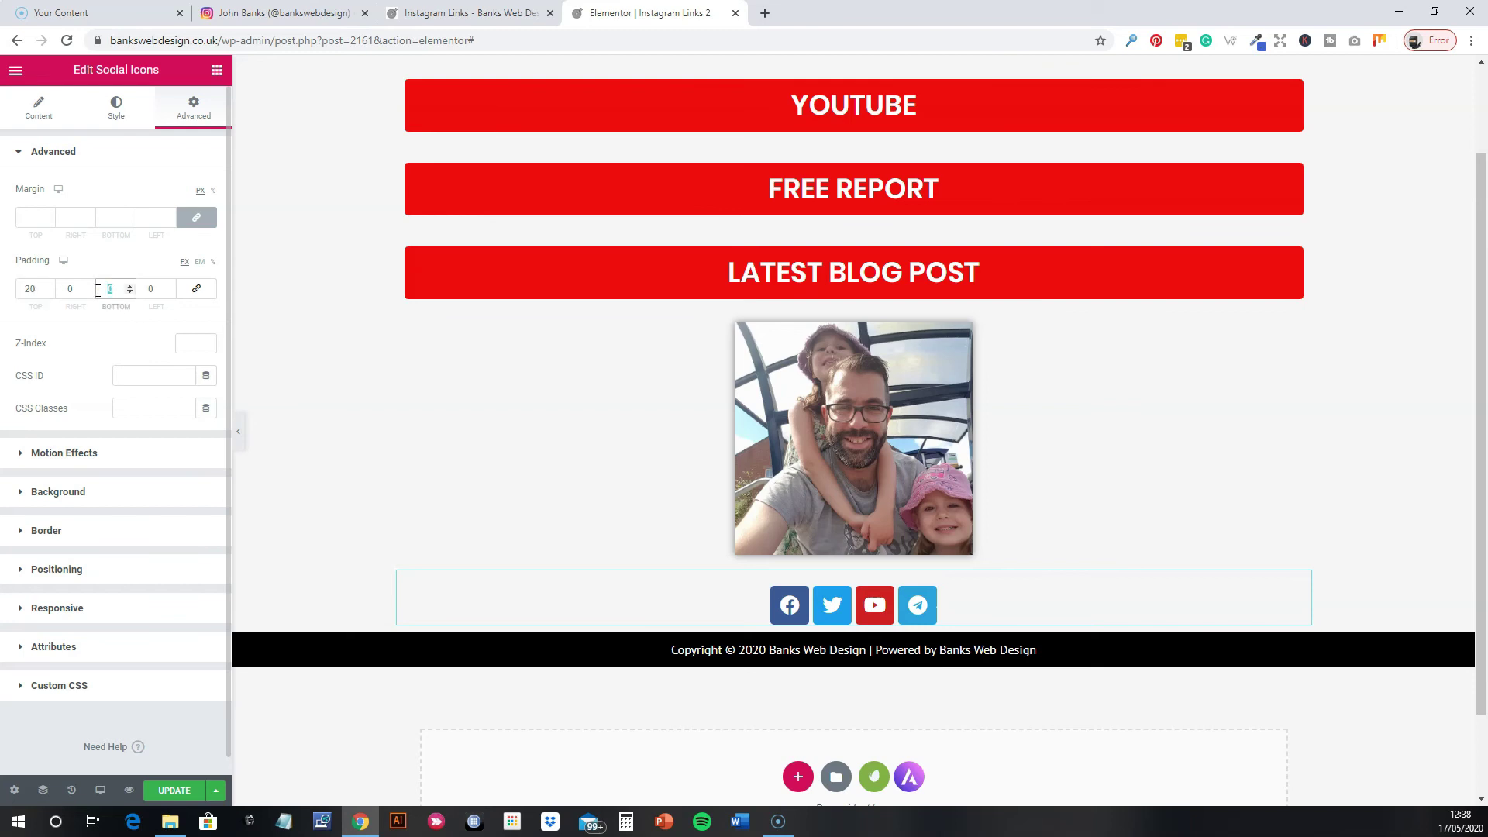
type("20")
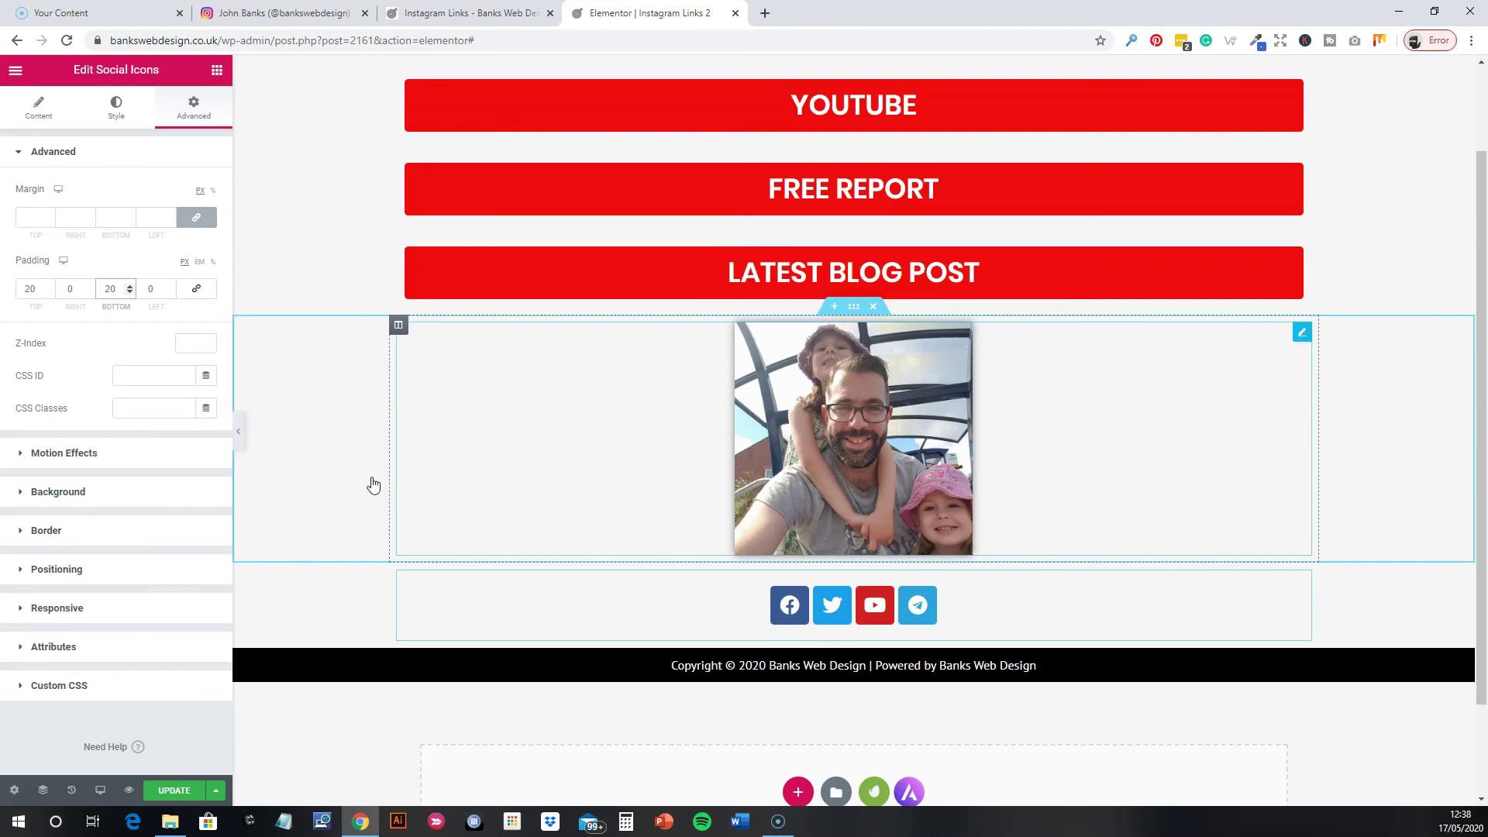
Unlink the photo's padding values and set its top and bottom padding to 20 px.
left_click(191, 120)
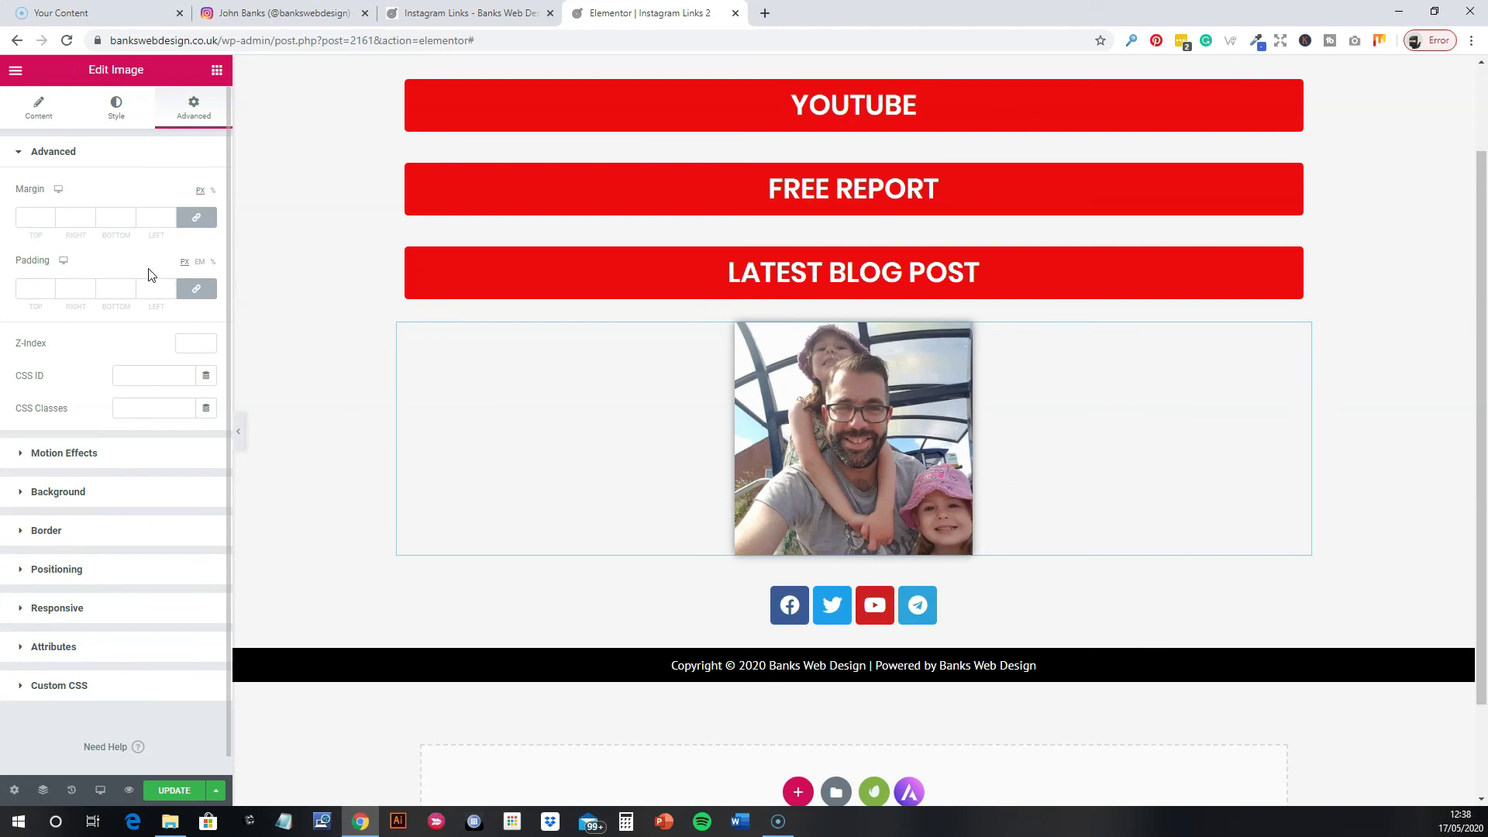
left_click(17, 290)
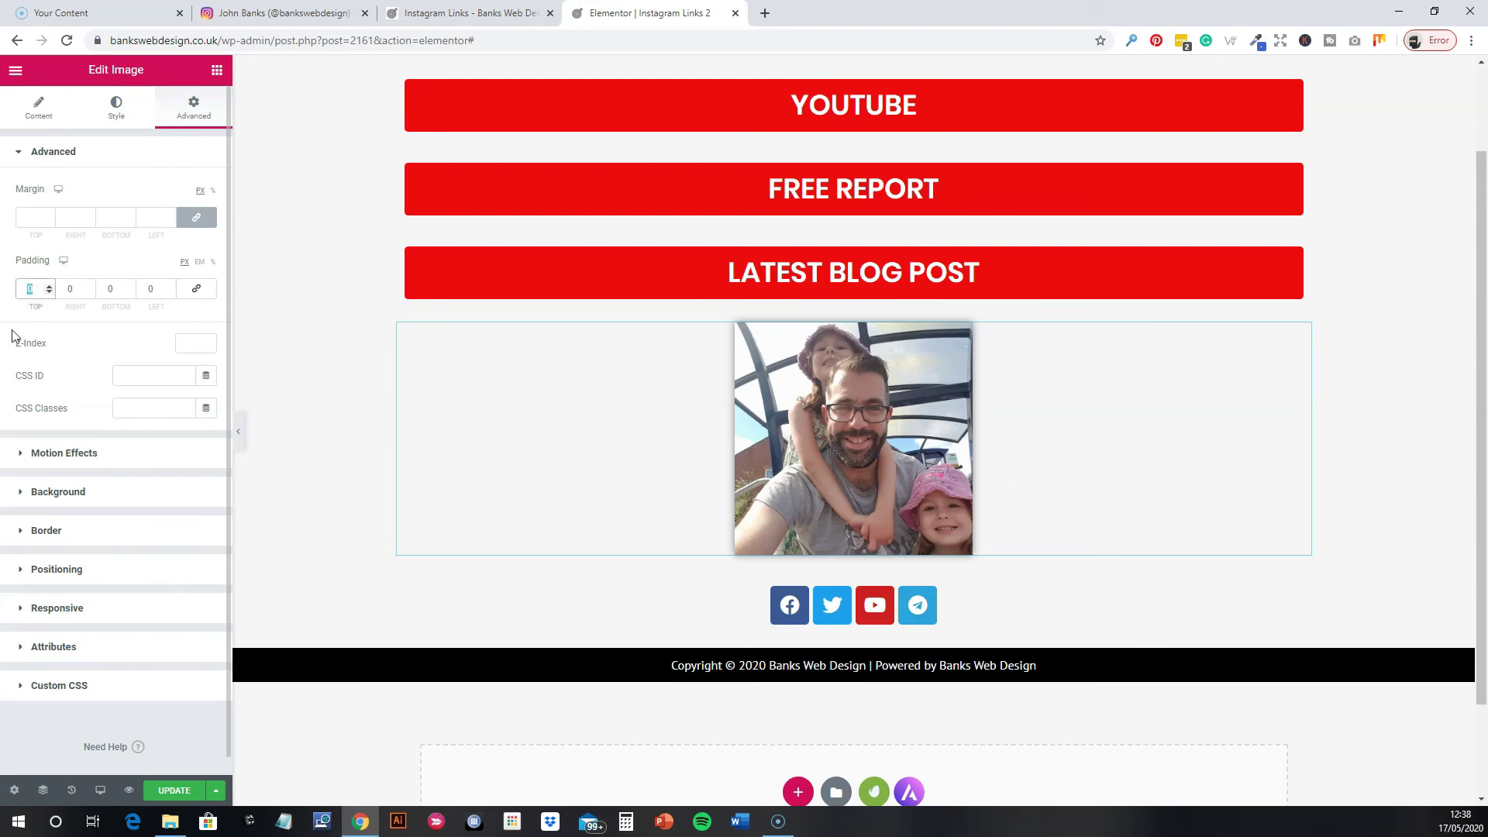
type("20")
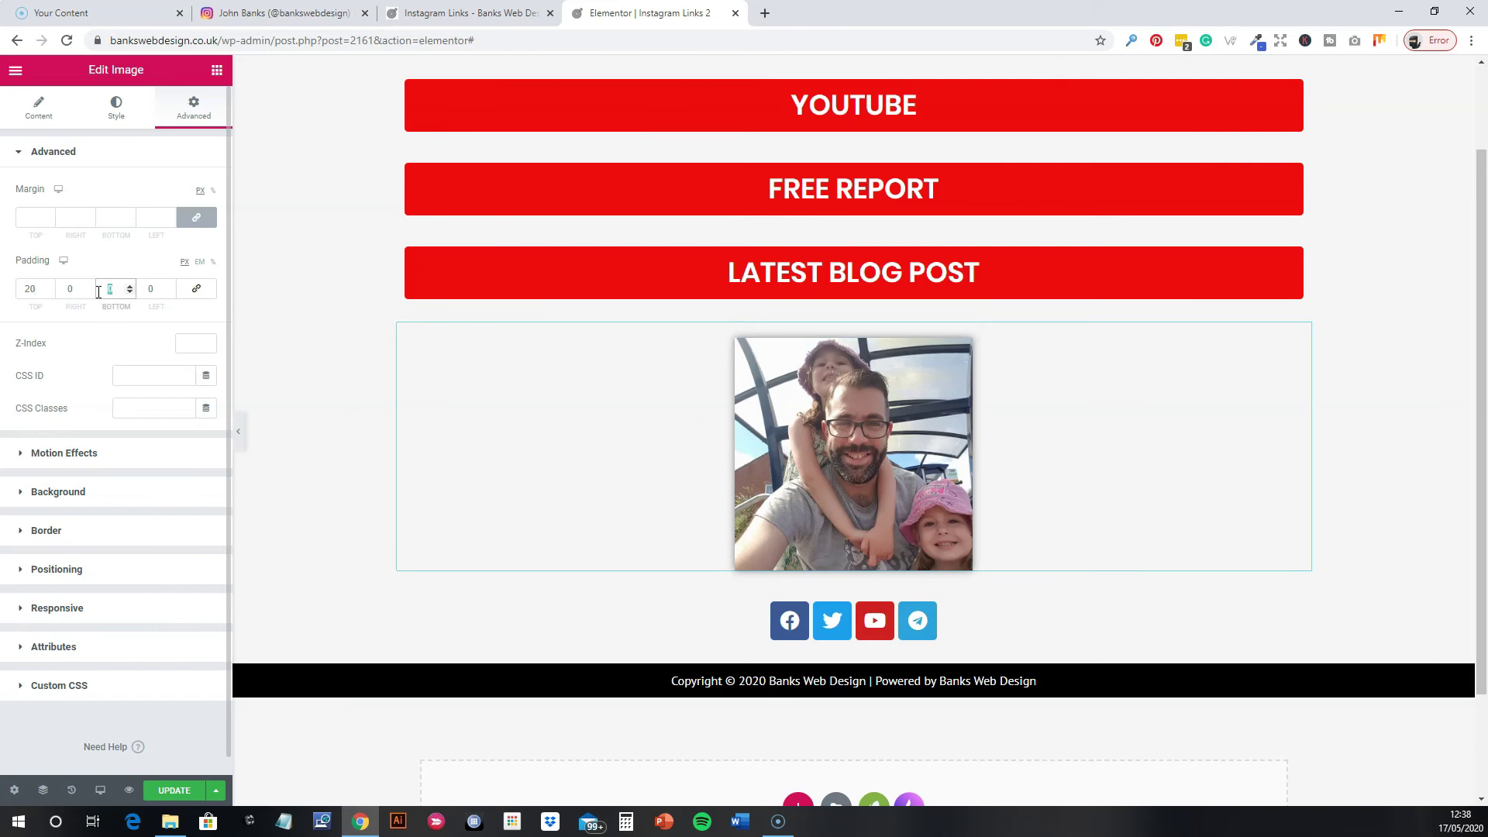
type("20")
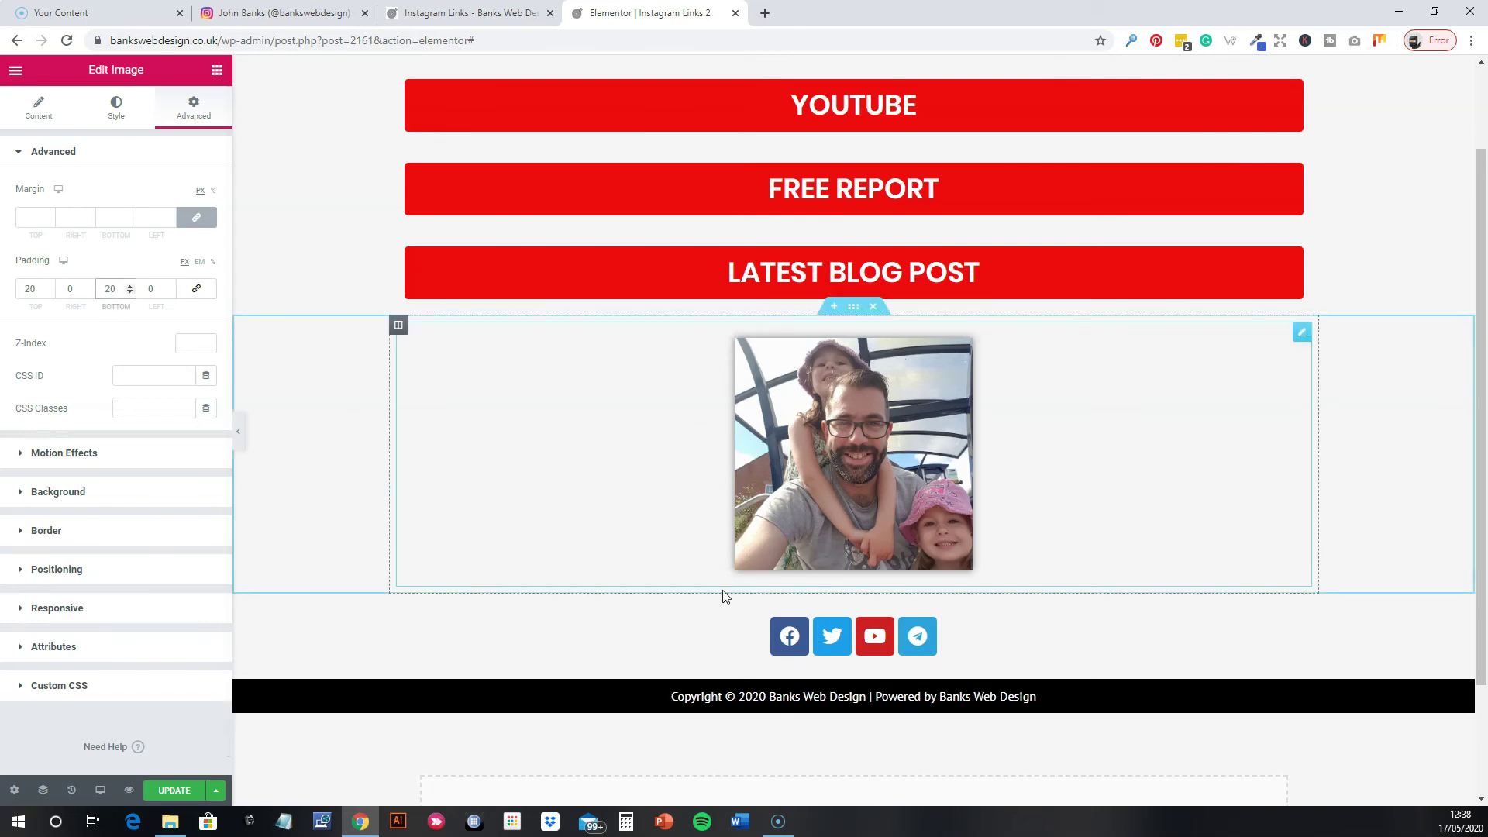
Save the updated page and preview the whole layout without the editing controls, then return to editing.
scroll(724, 598, "up", 2)
scroll(581, 499, "down", 4)
scroll(488, 539, "up", 3)
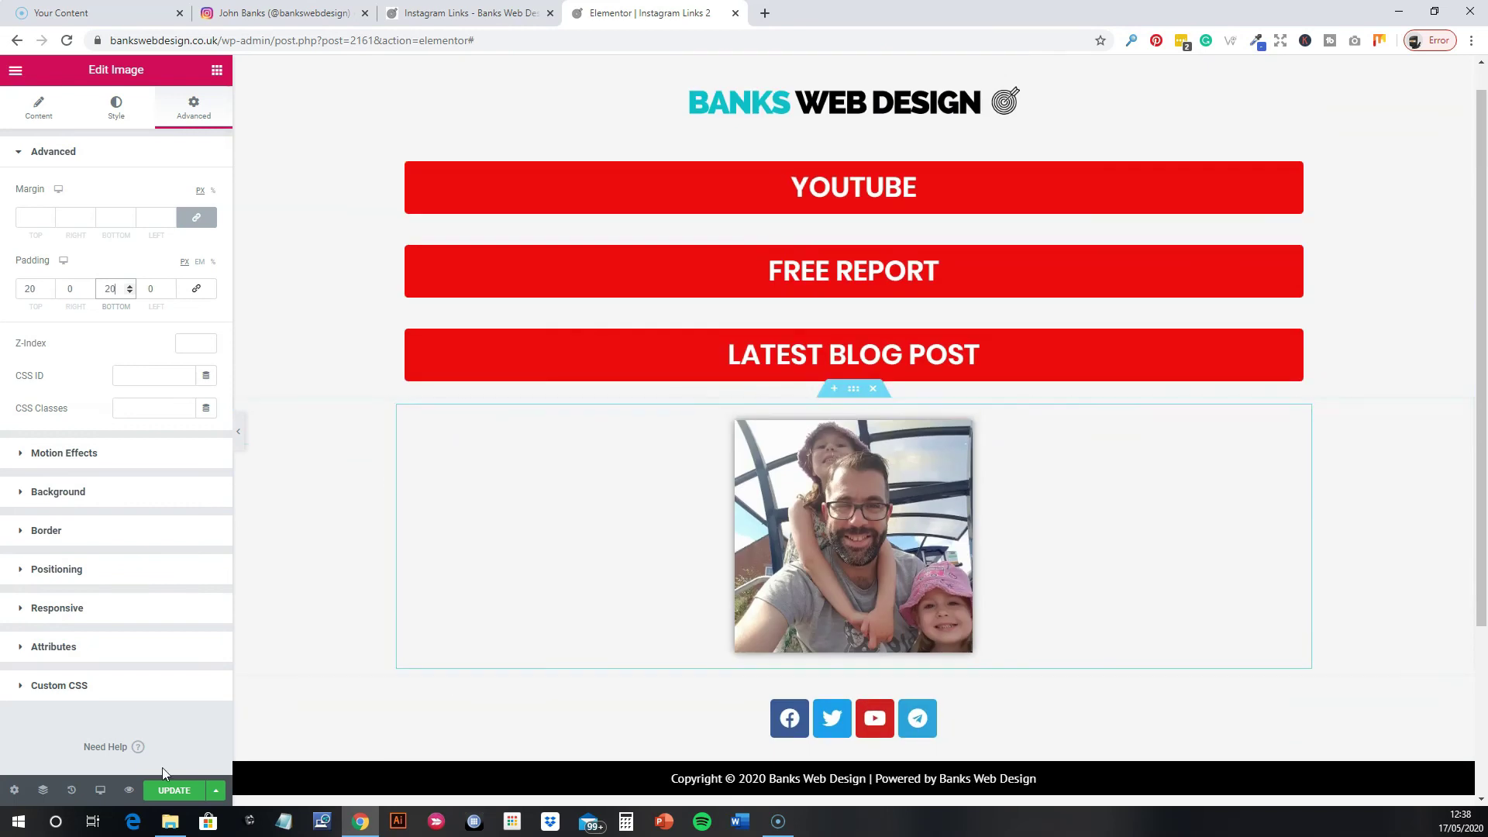
left_click(170, 789)
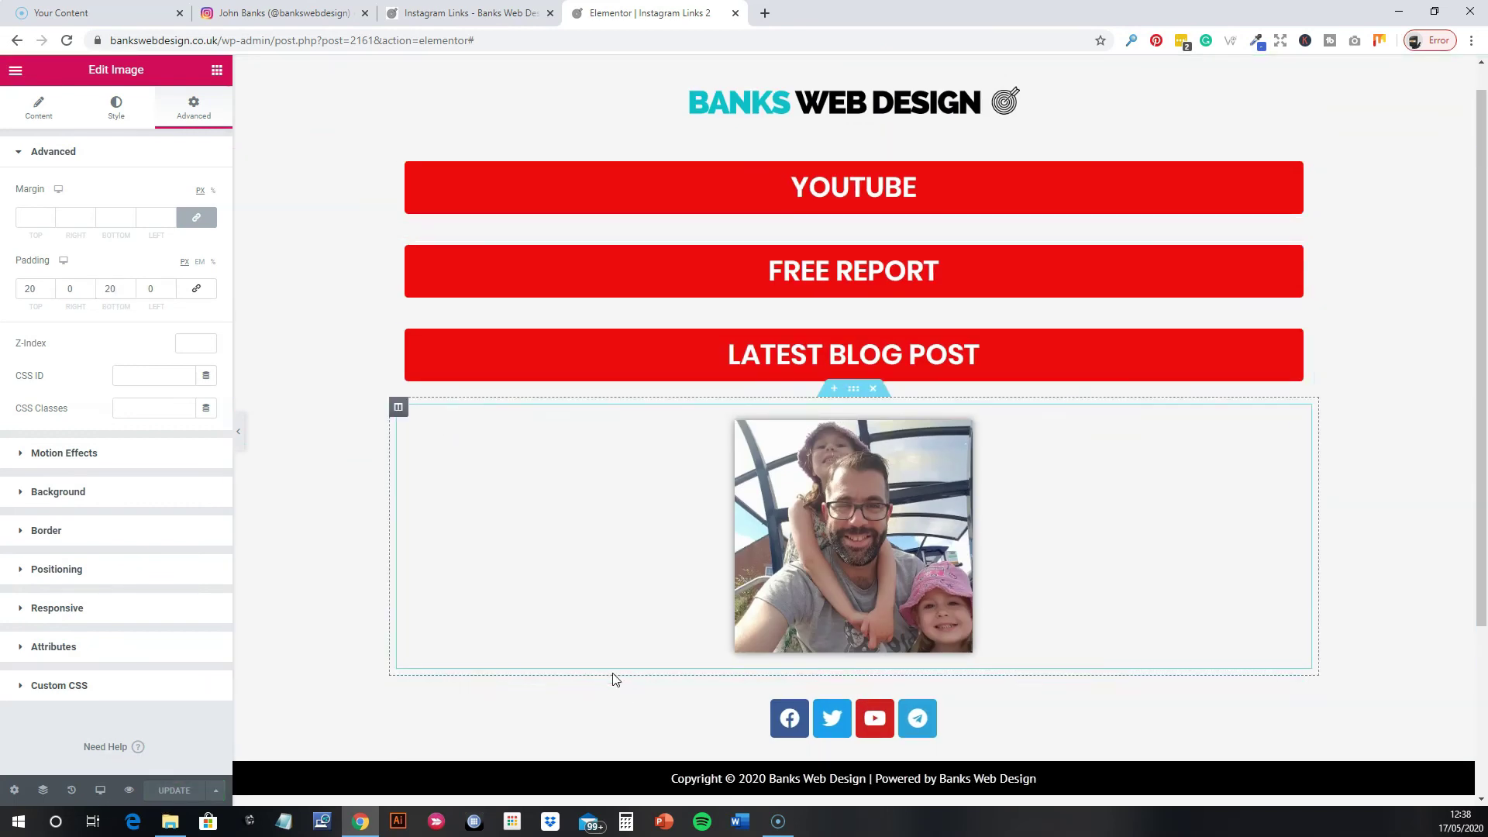
left_click(240, 438)
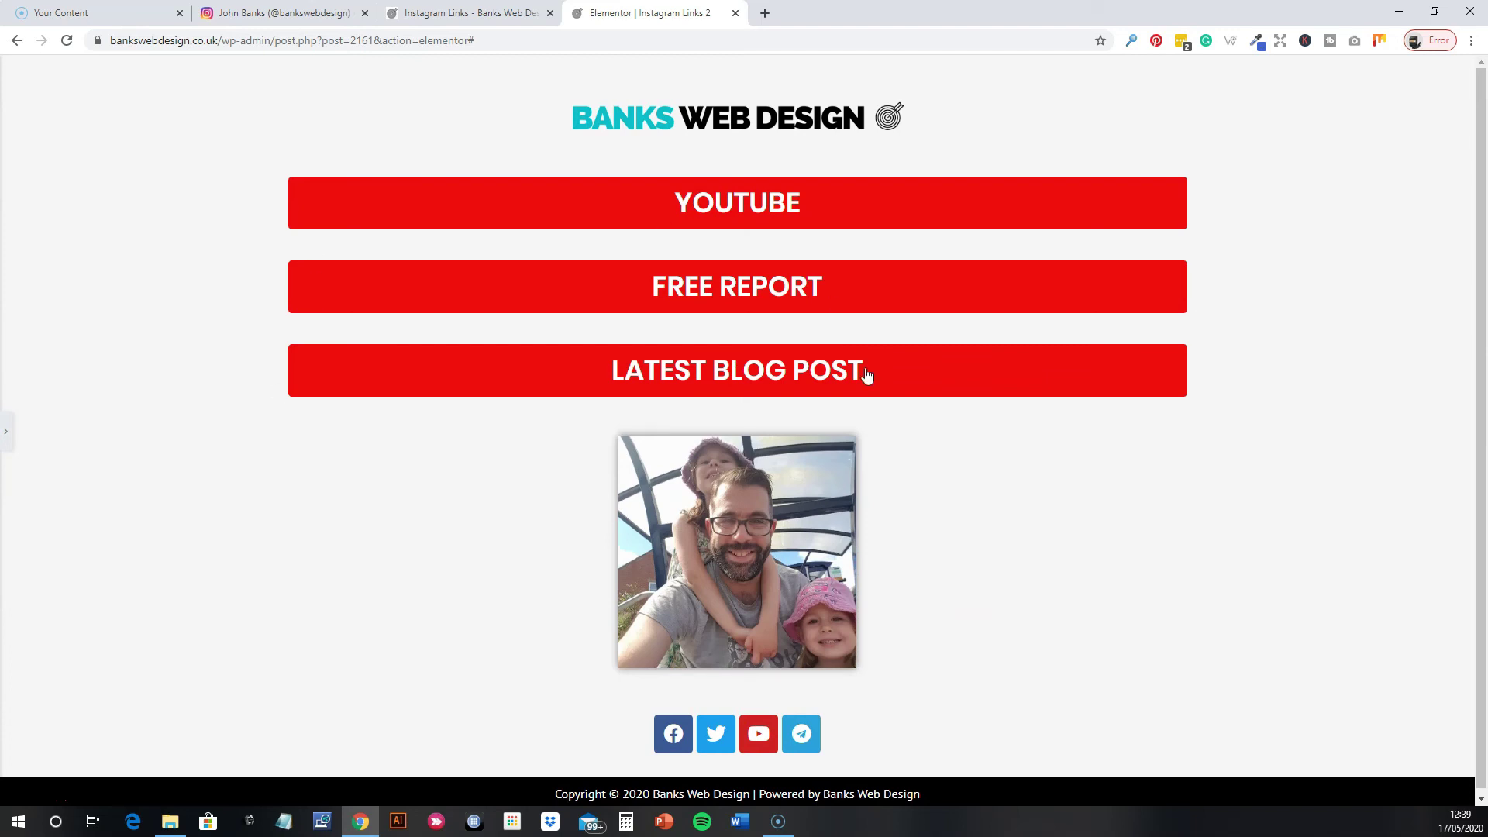
left_click(6, 432)
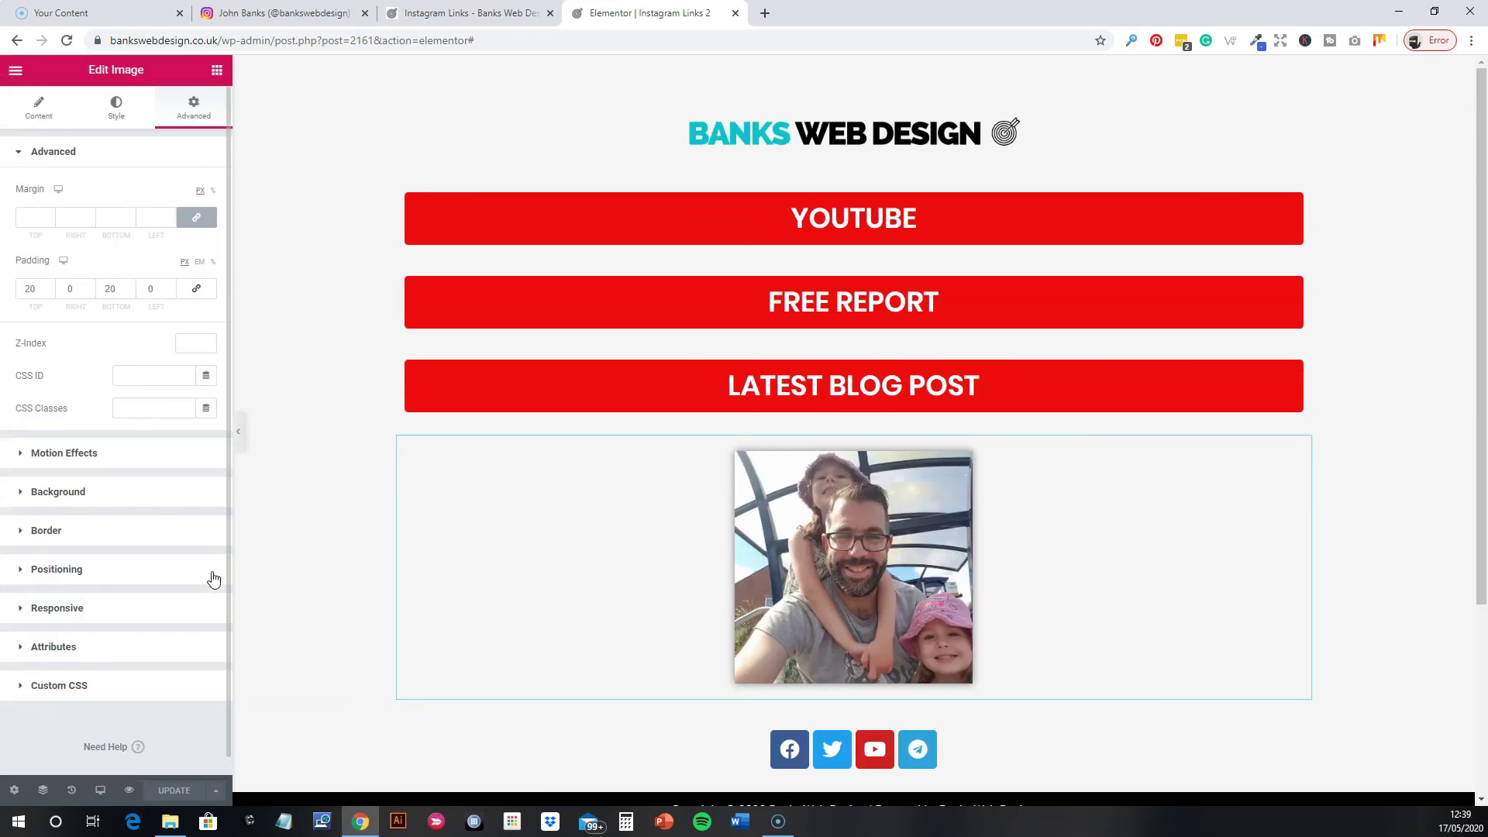
Switch to the mobile preview, check the layout there, and set the logo image's mobile width to 68%.
left_click(99, 790)
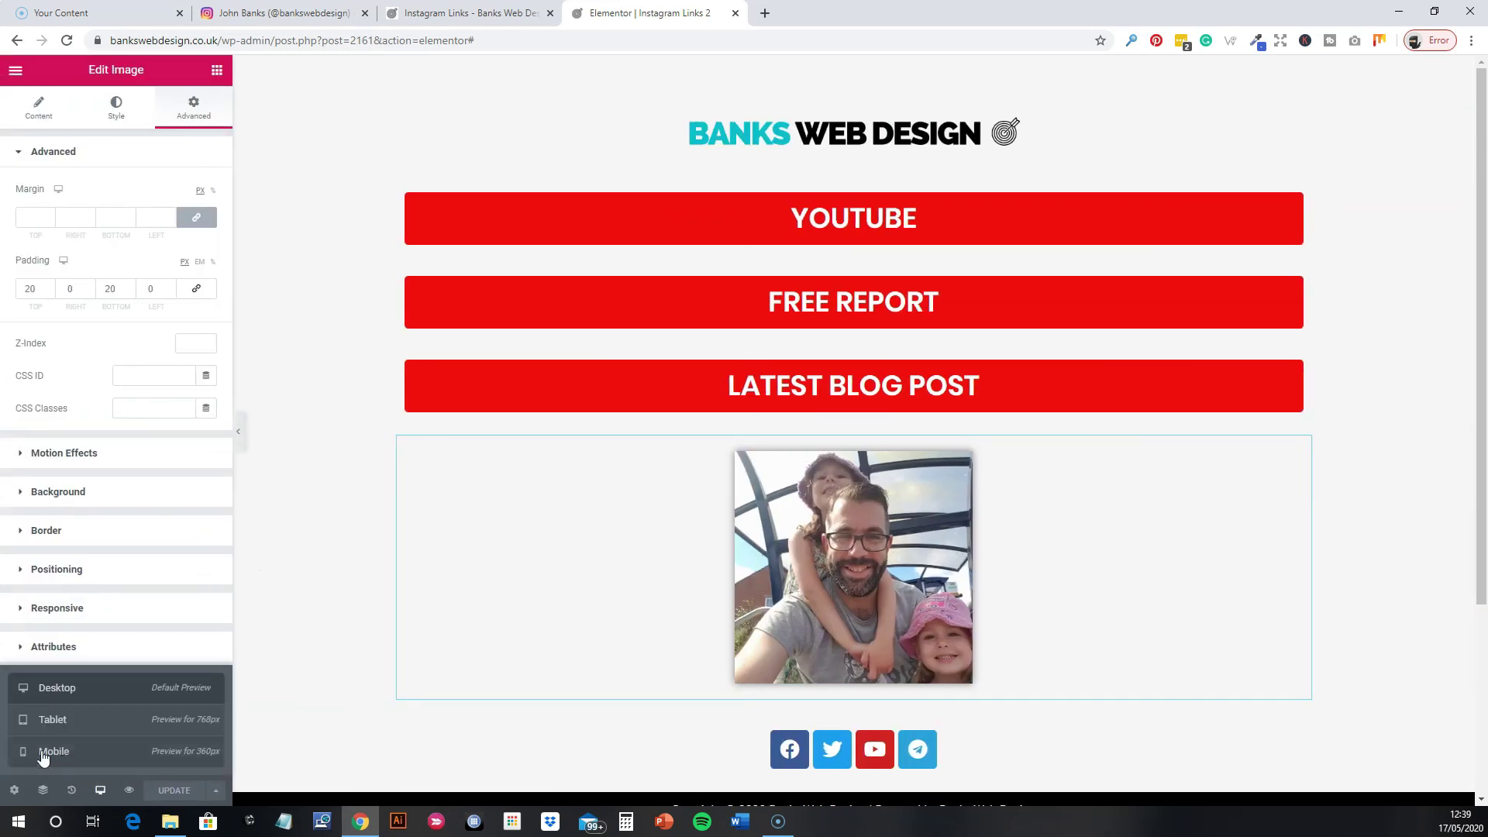
left_click(45, 753)
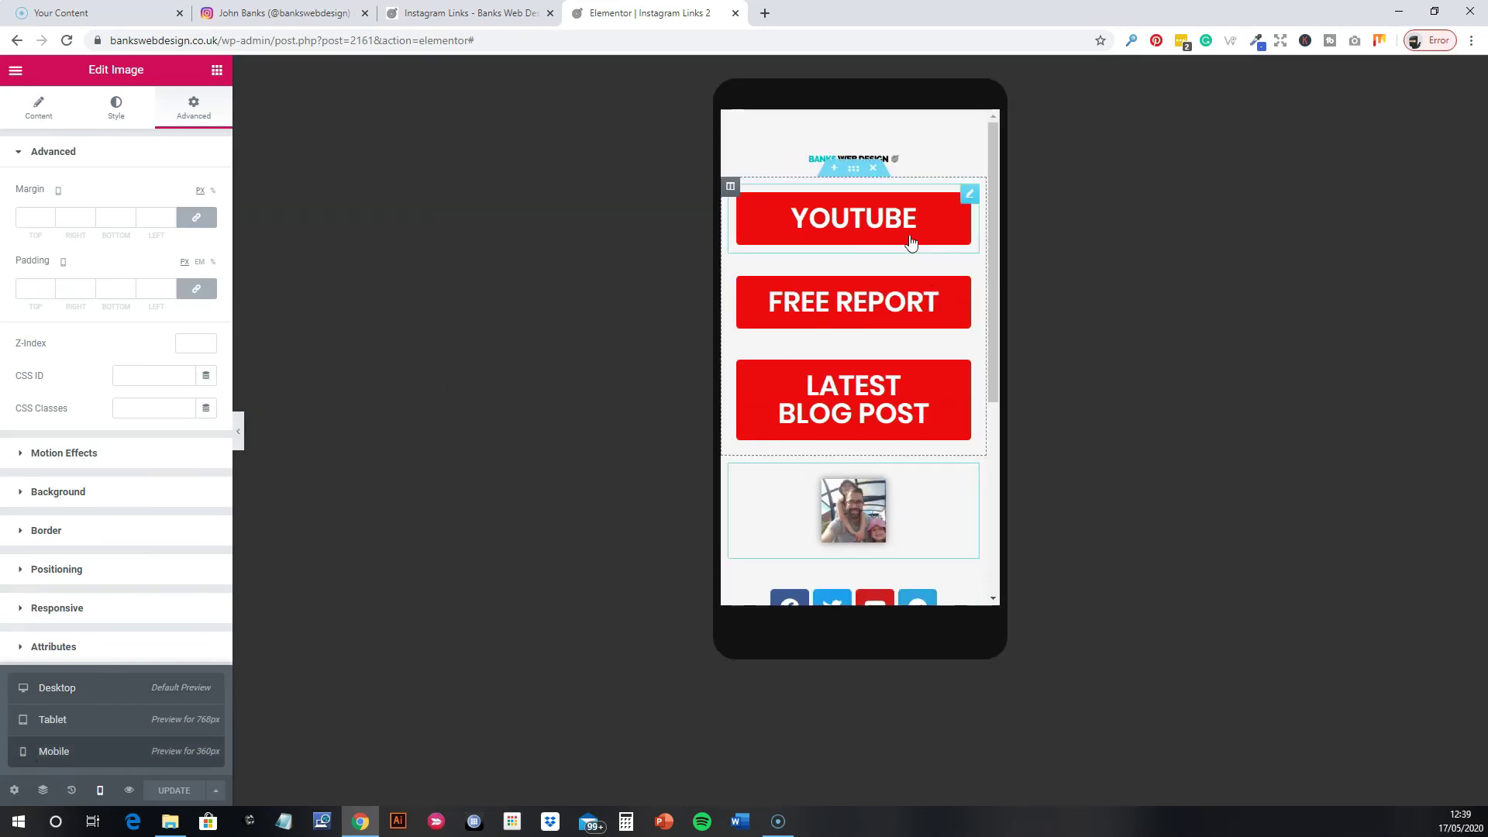
scroll(876, 459, "down", 1)
scroll(875, 466, "down", 4)
scroll(891, 525, "up", 5)
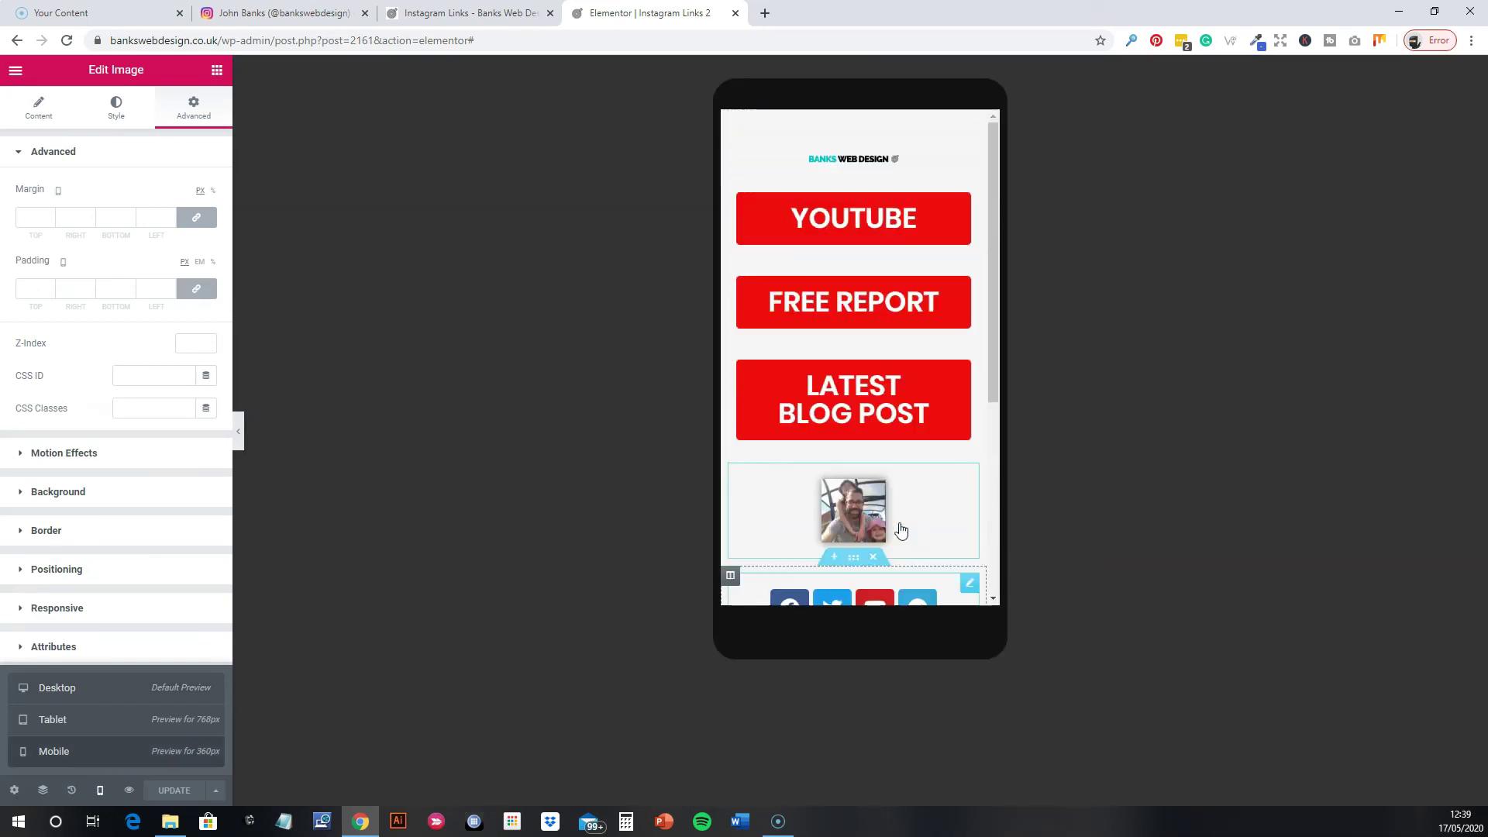
left_click(874, 160)
left_click_drag(50, 224, 117, 233)
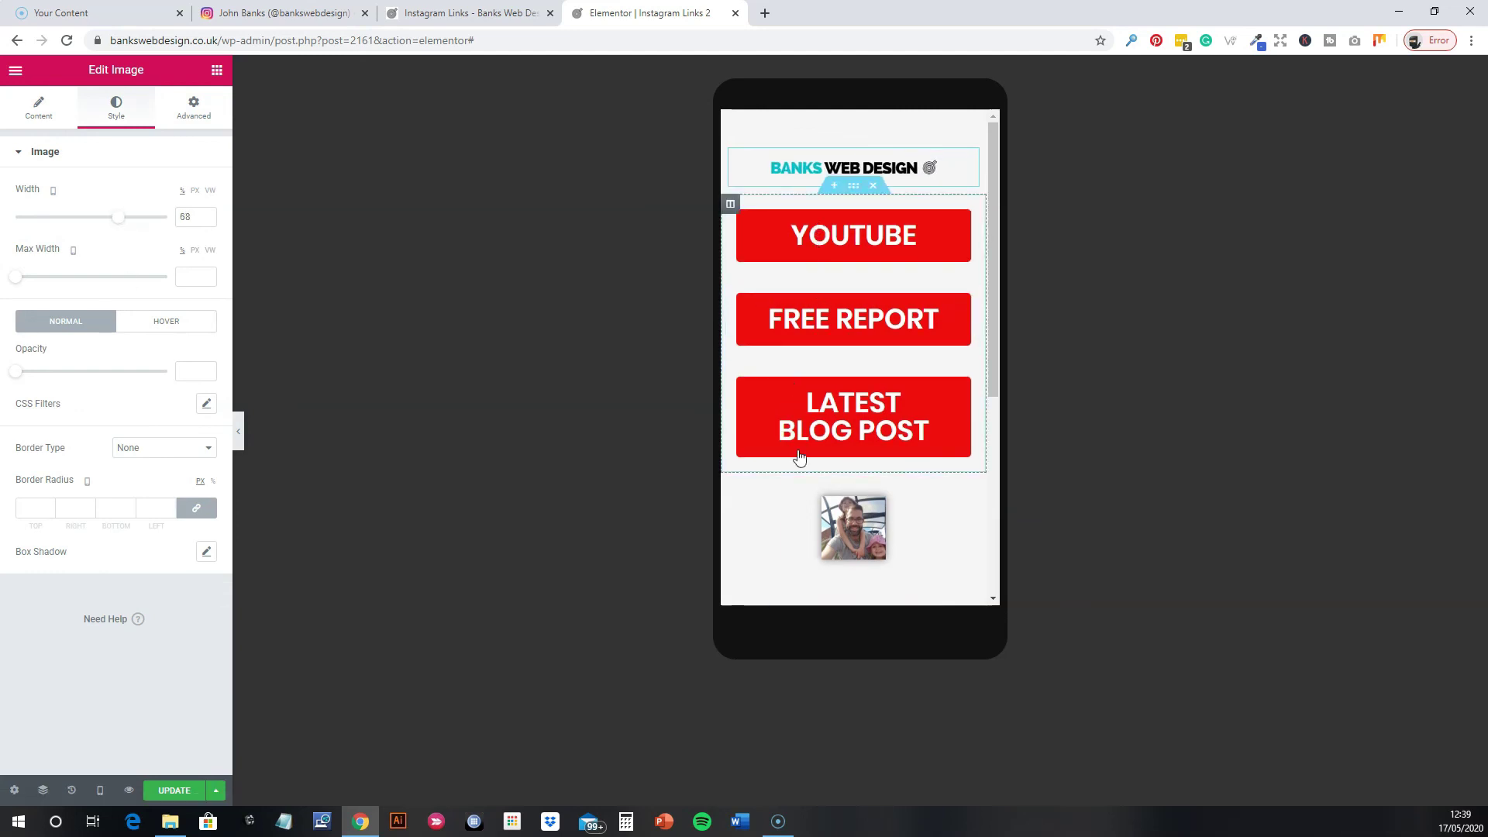
Set the YouTube button's mobile font size to 25 px.
left_click(843, 252)
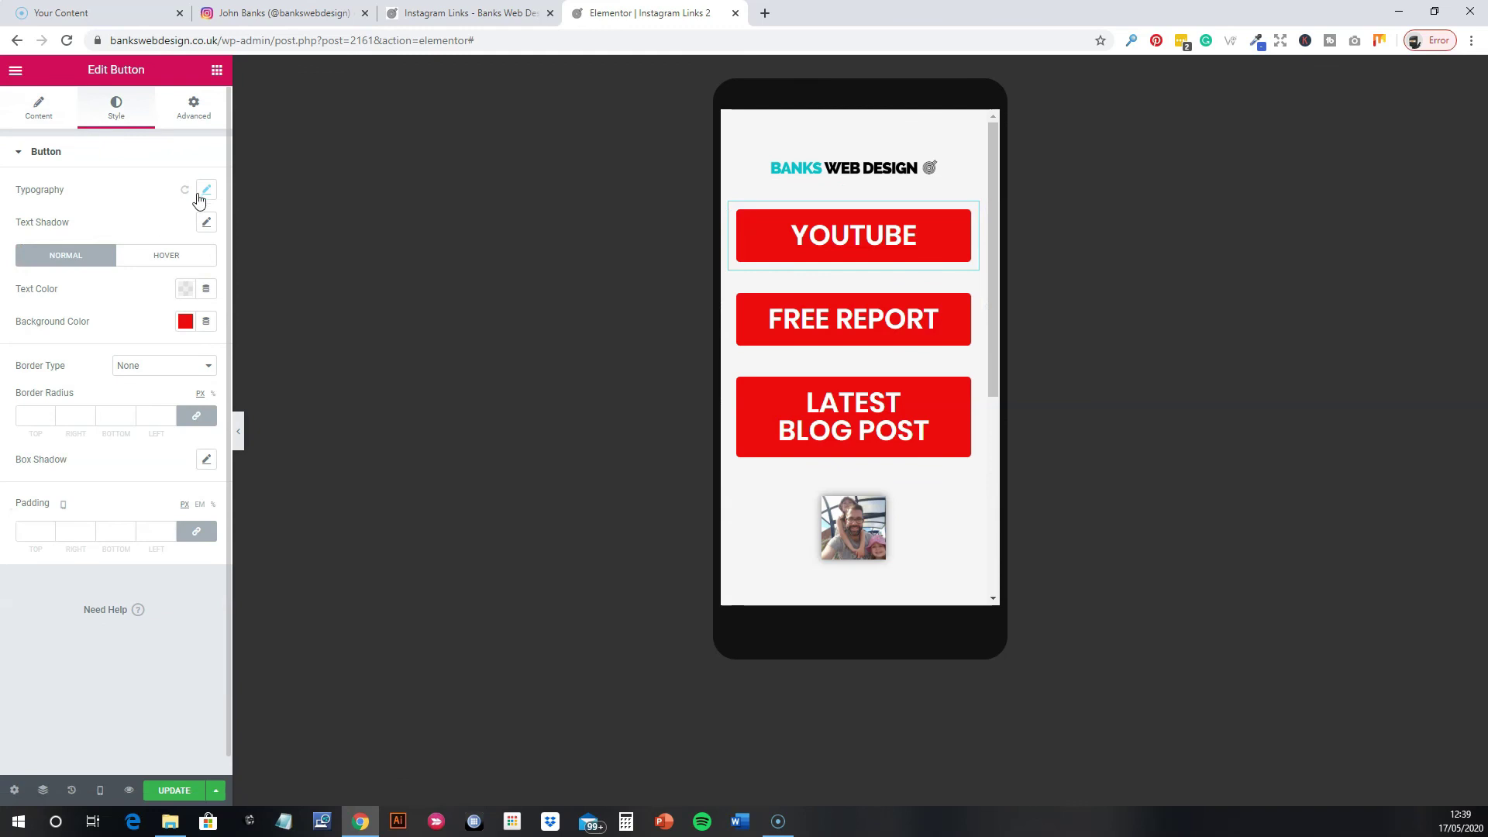
left_click(205, 191)
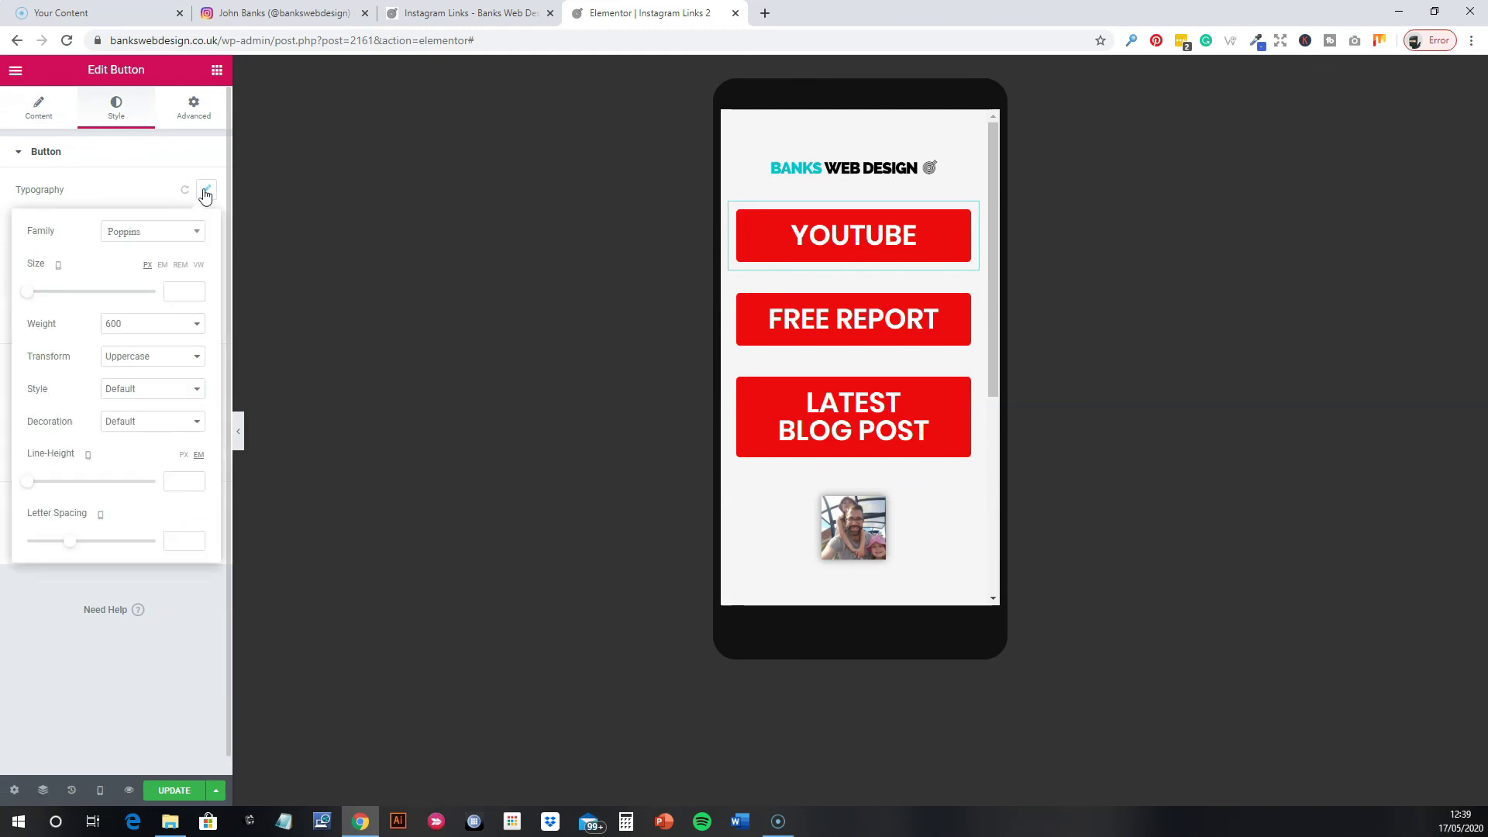
mouse_move(39, 297)
left_mouse_down()
mouse_move(70, 296)
mouse_move(41, 299)
left_mouse_up()
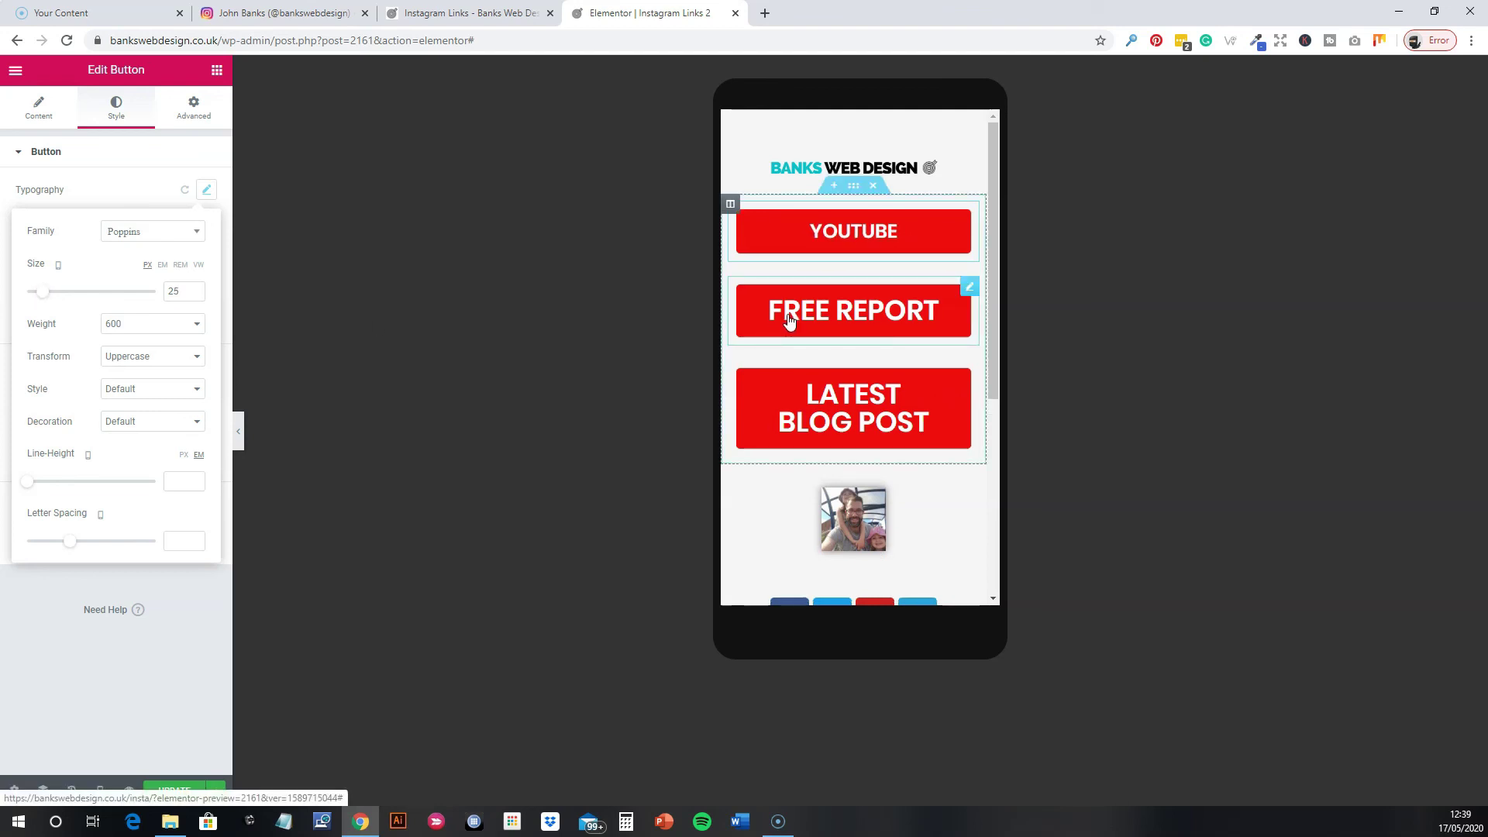
Set the Free Report button's mobile font size to 25 px.
left_click(789, 321)
left_click(117, 116)
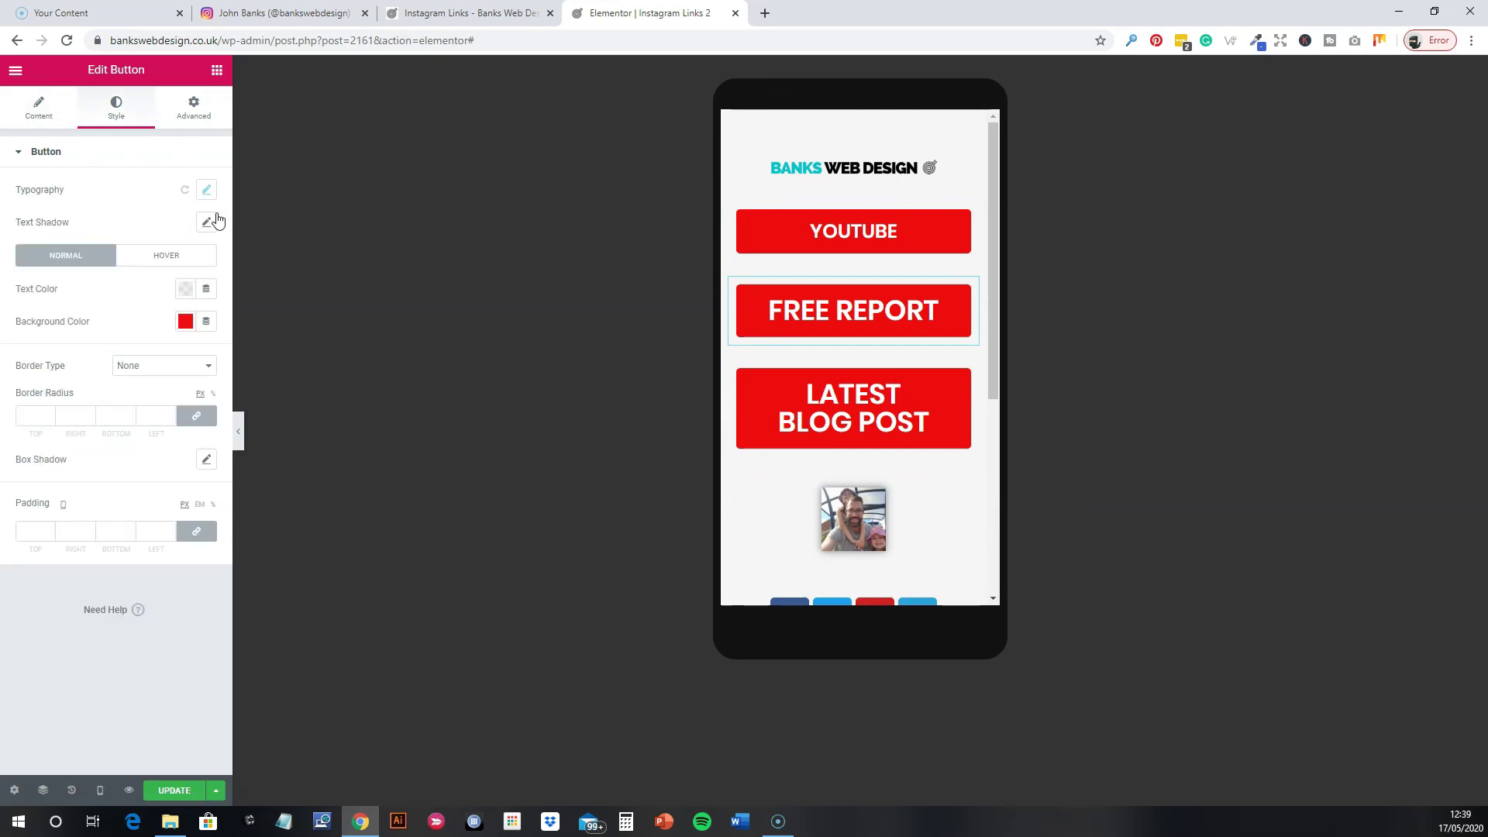
left_click(206, 190)
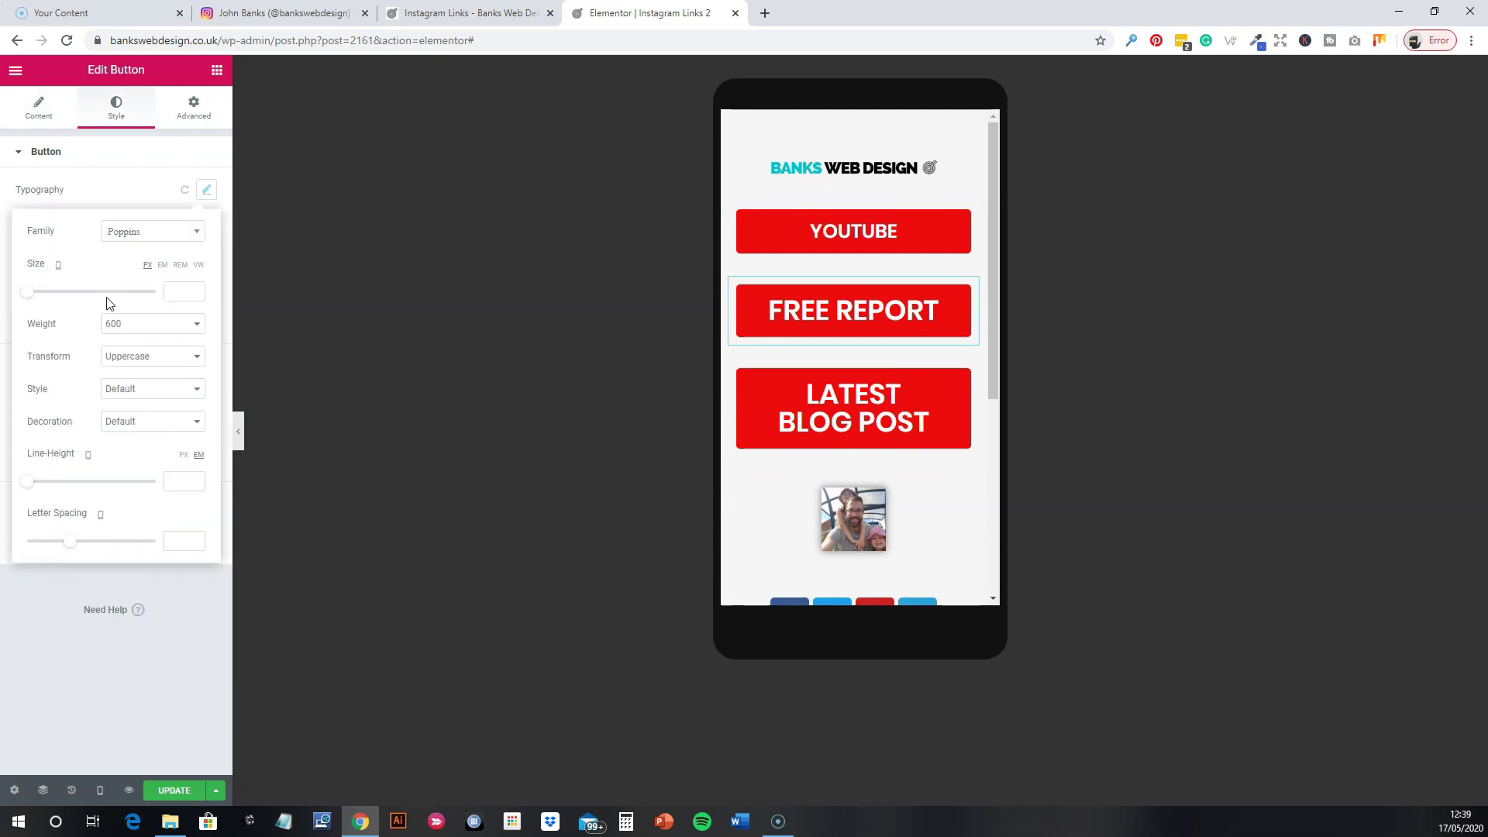
left_click(180, 291)
type("25")
Set the Latest Blog Post button's mobile font size to 25 px.
left_click(770, 406)
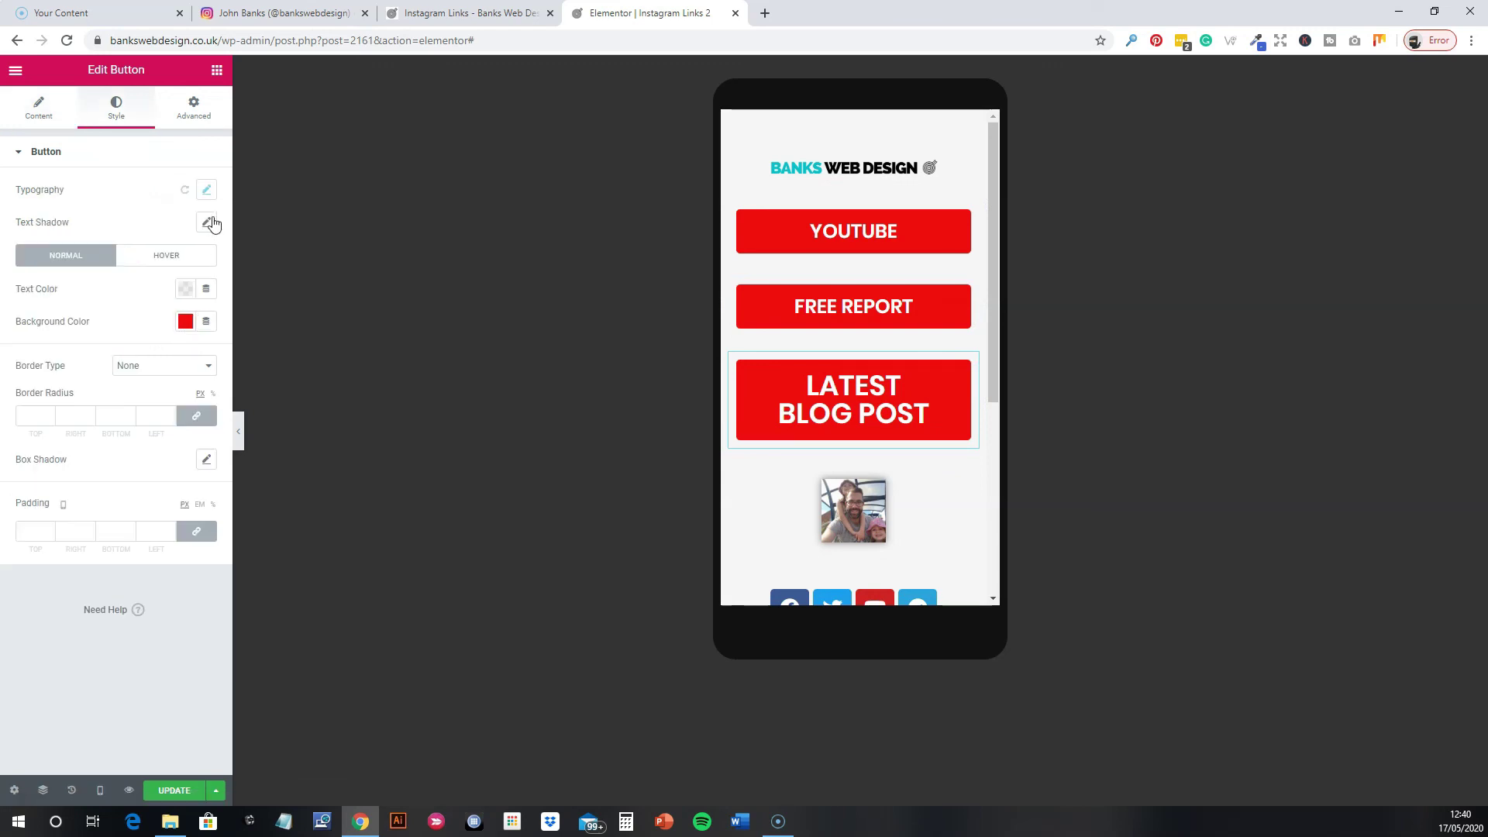
left_click(206, 191)
left_click(177, 293)
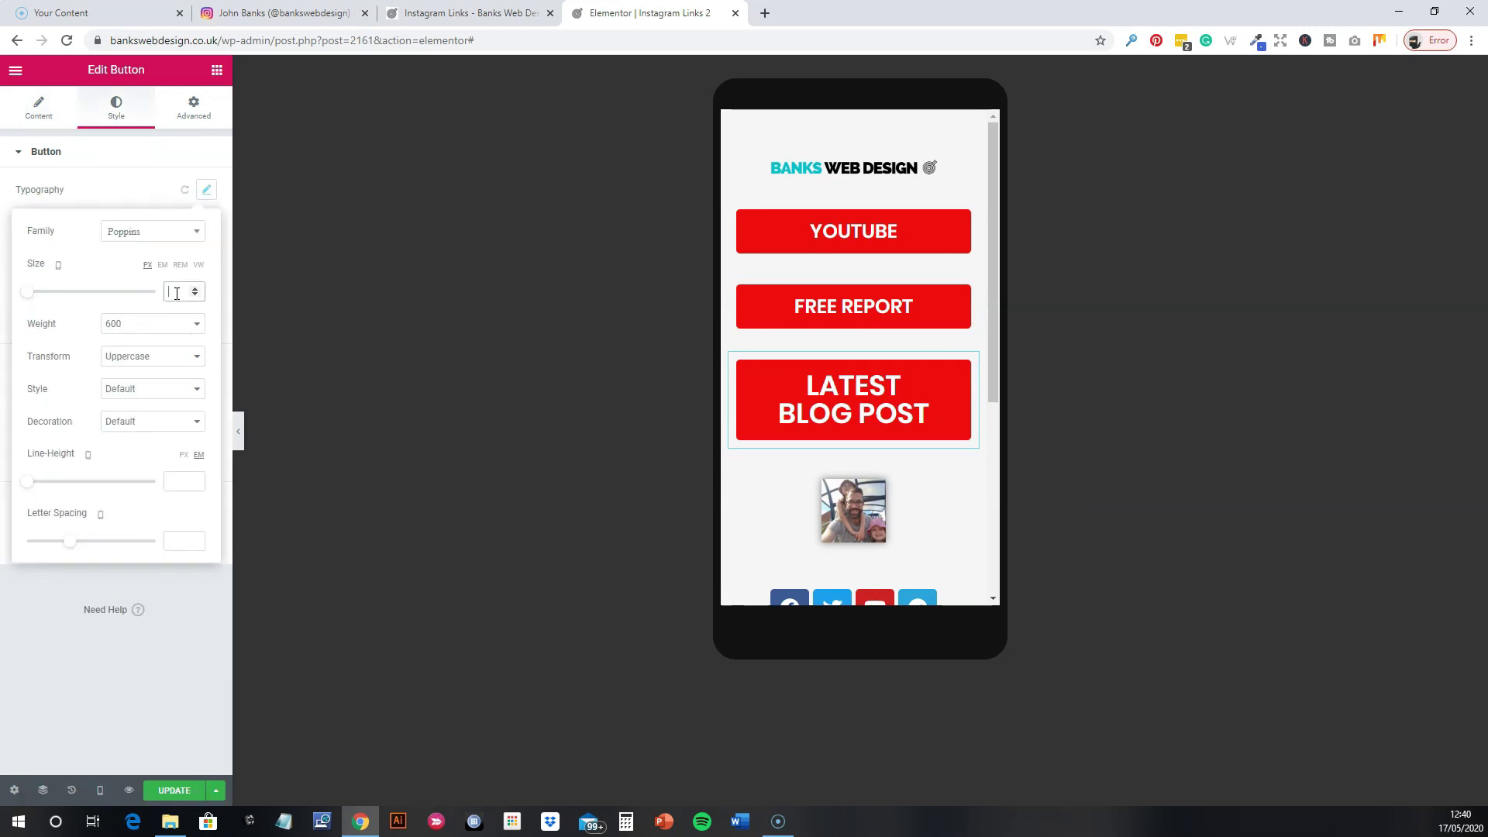
type("25")
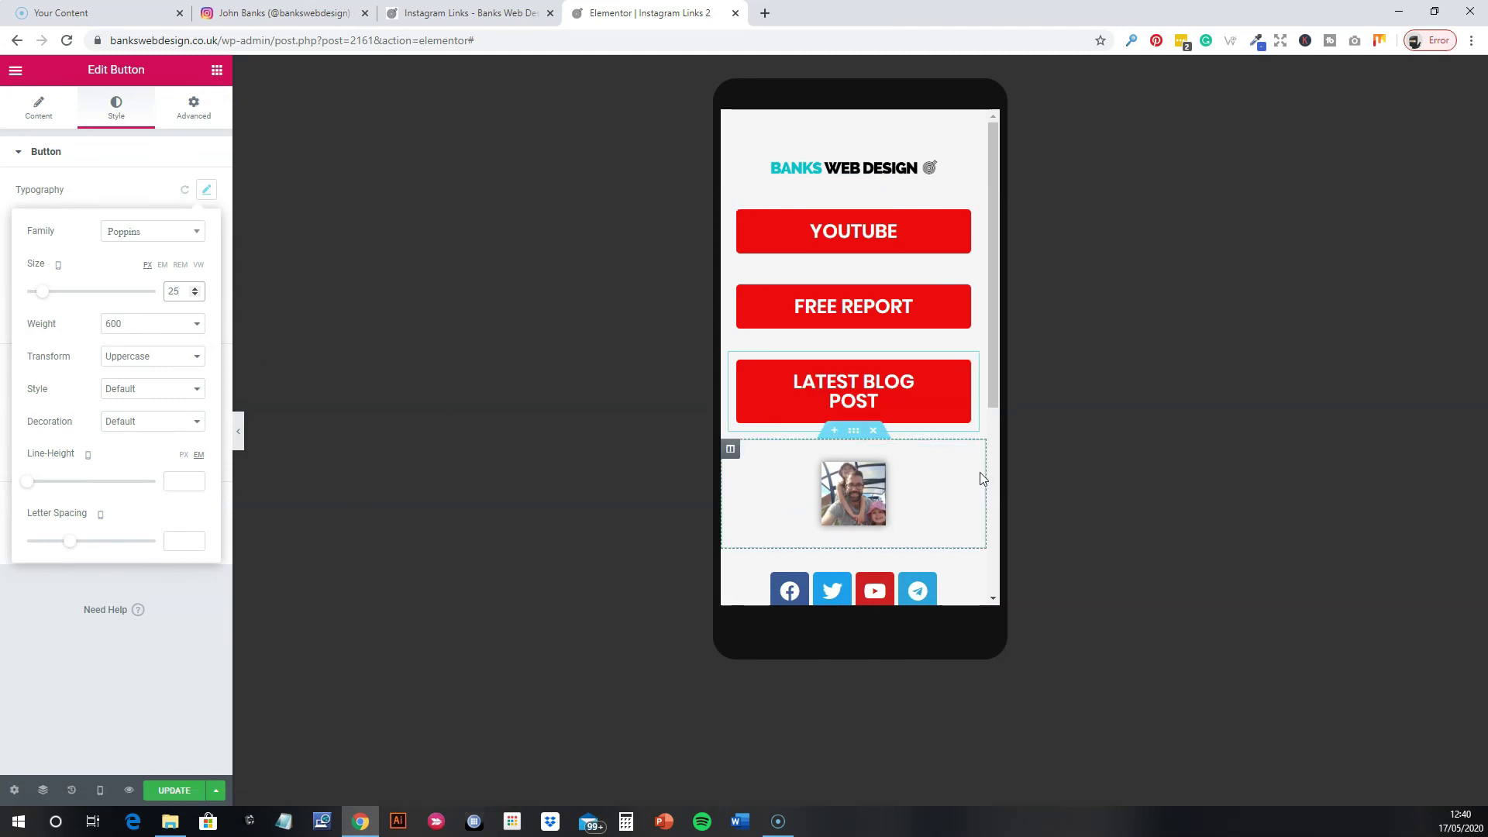
Set the photo's mobile width to 62% and save the updated page.
left_click(942, 496)
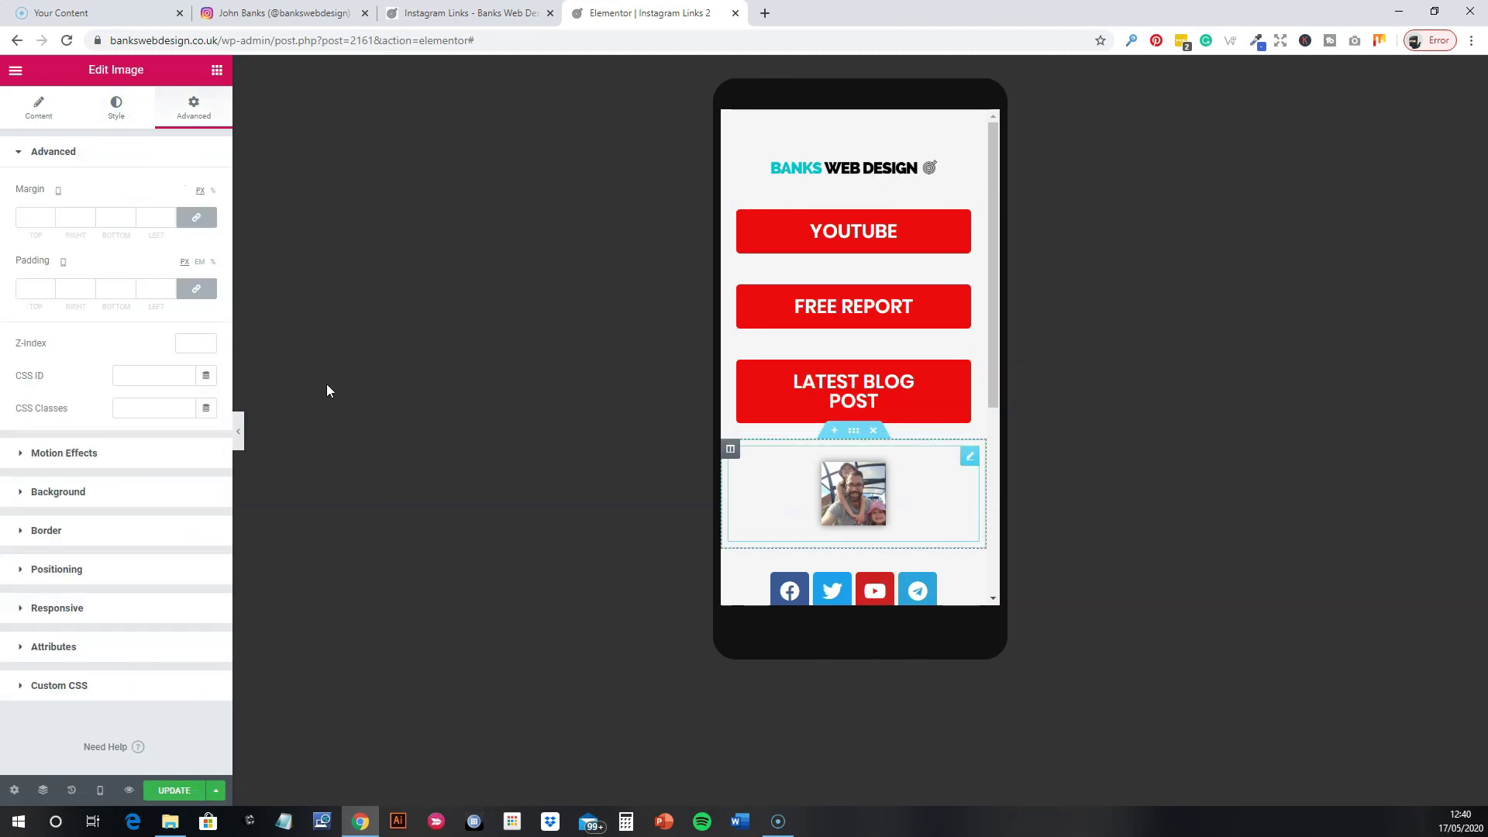
left_click(117, 118)
left_click_drag(15, 225, 110, 225)
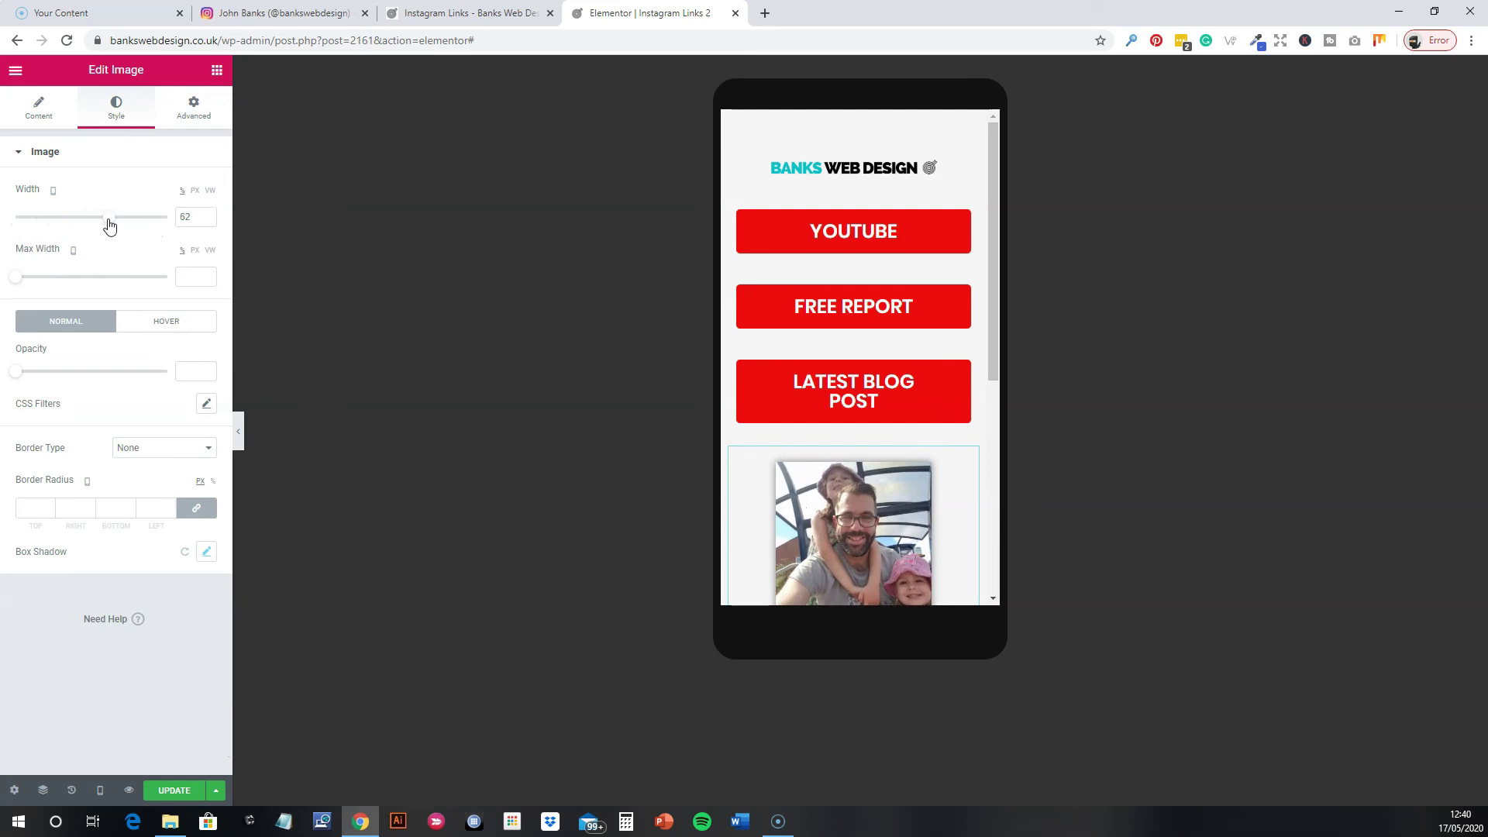
scroll(918, 388, "down", 4)
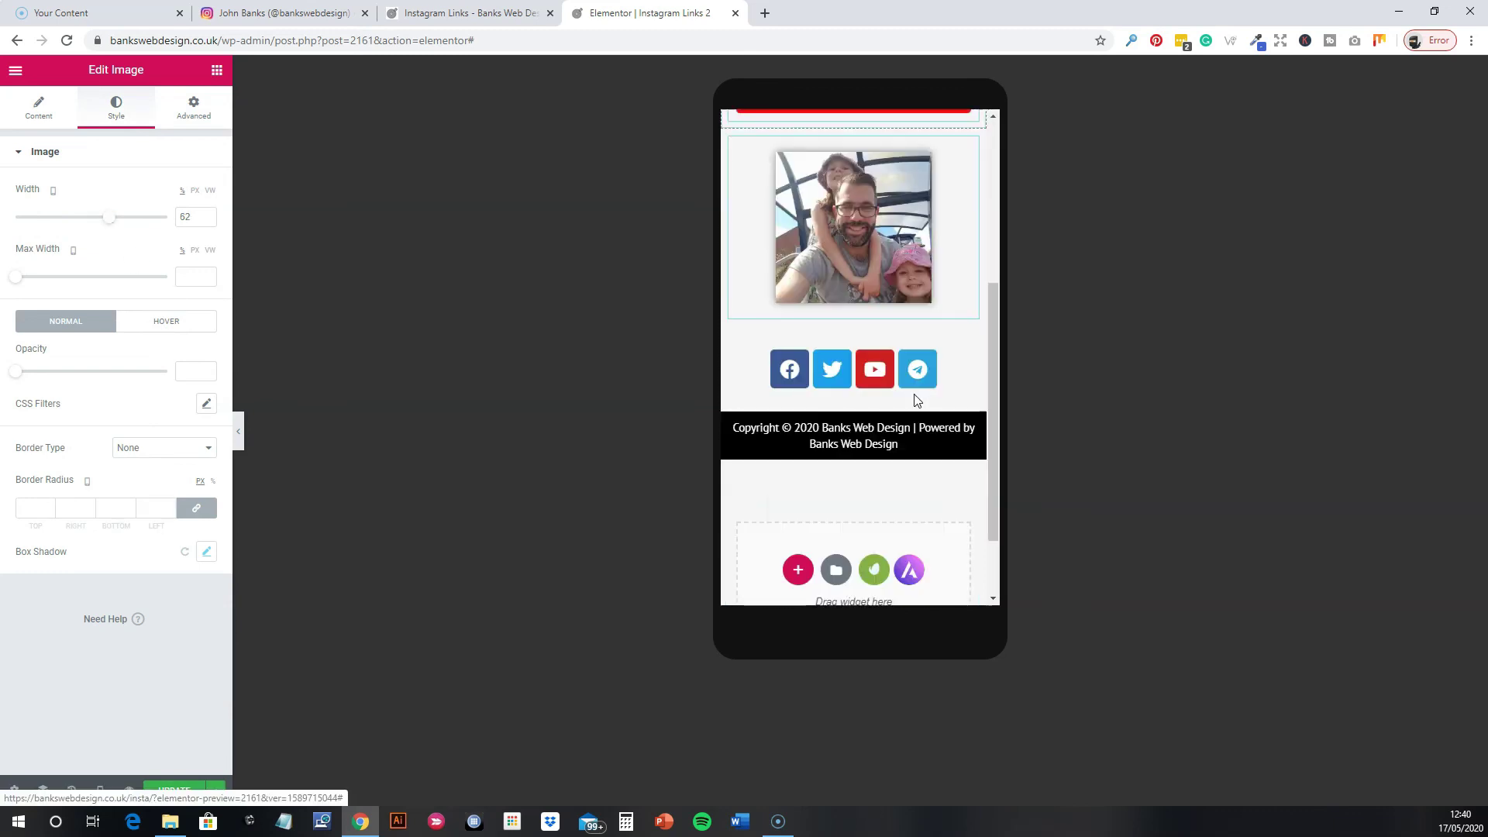
scroll(912, 474, "up", 5)
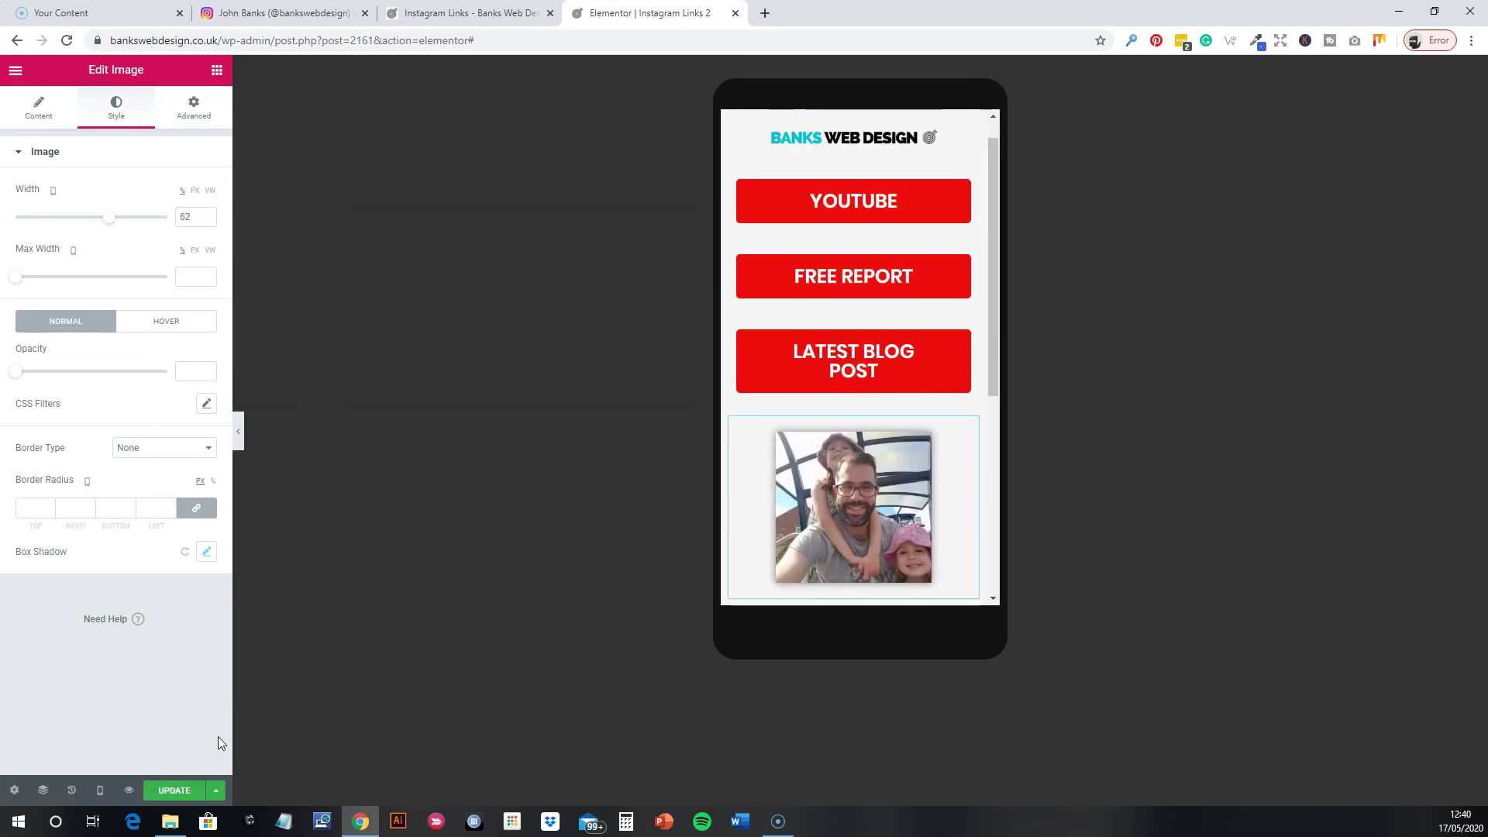
left_click(189, 792)
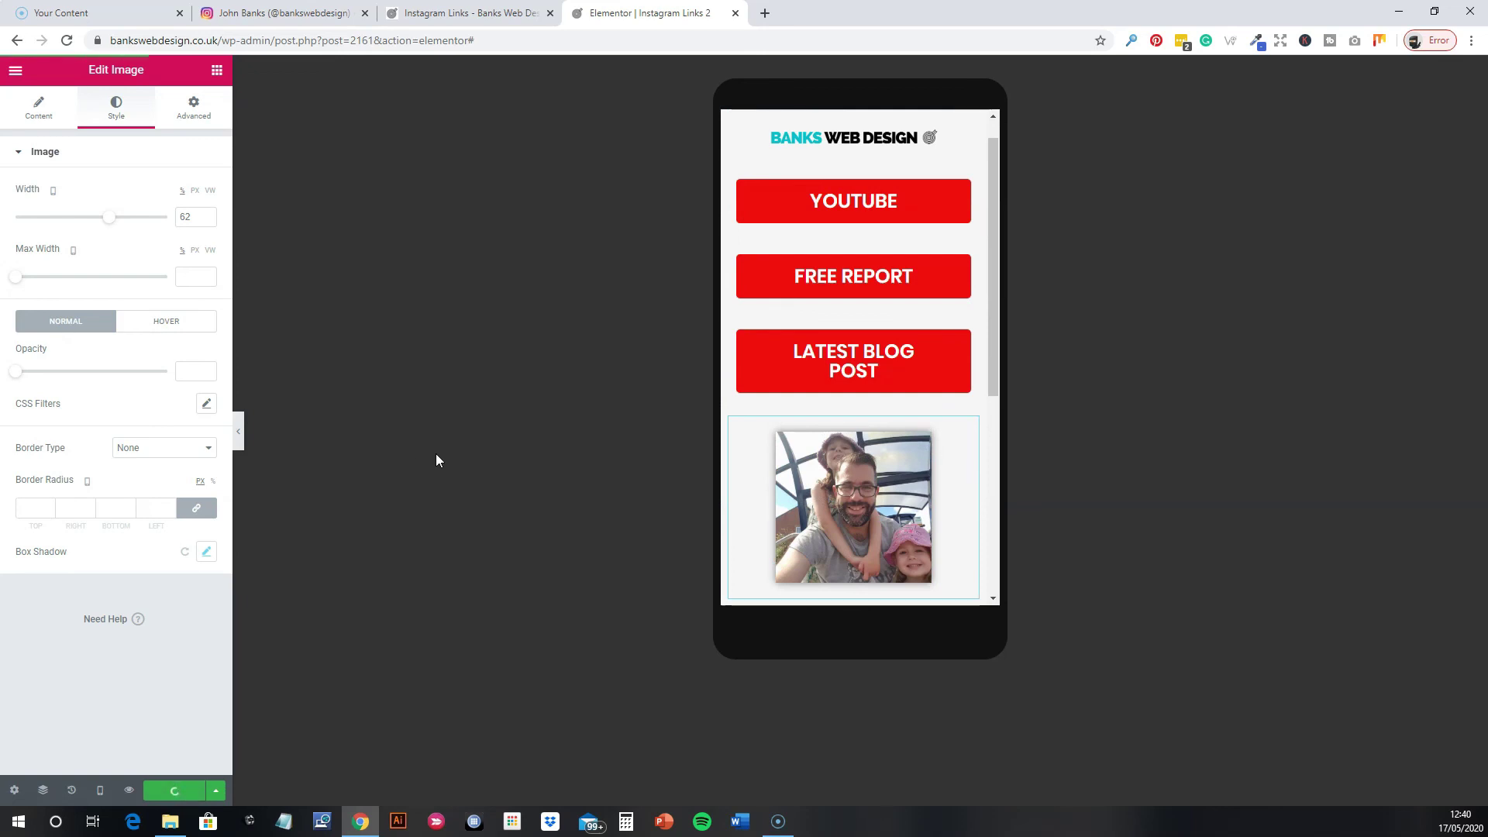
Check the whole mobile layout from logo to copyright footer, also without the editing controls, then return to editing.
scroll(959, 450, "down", 3)
scroll(952, 452, "down", 2)
scroll(951, 449, "up", 5)
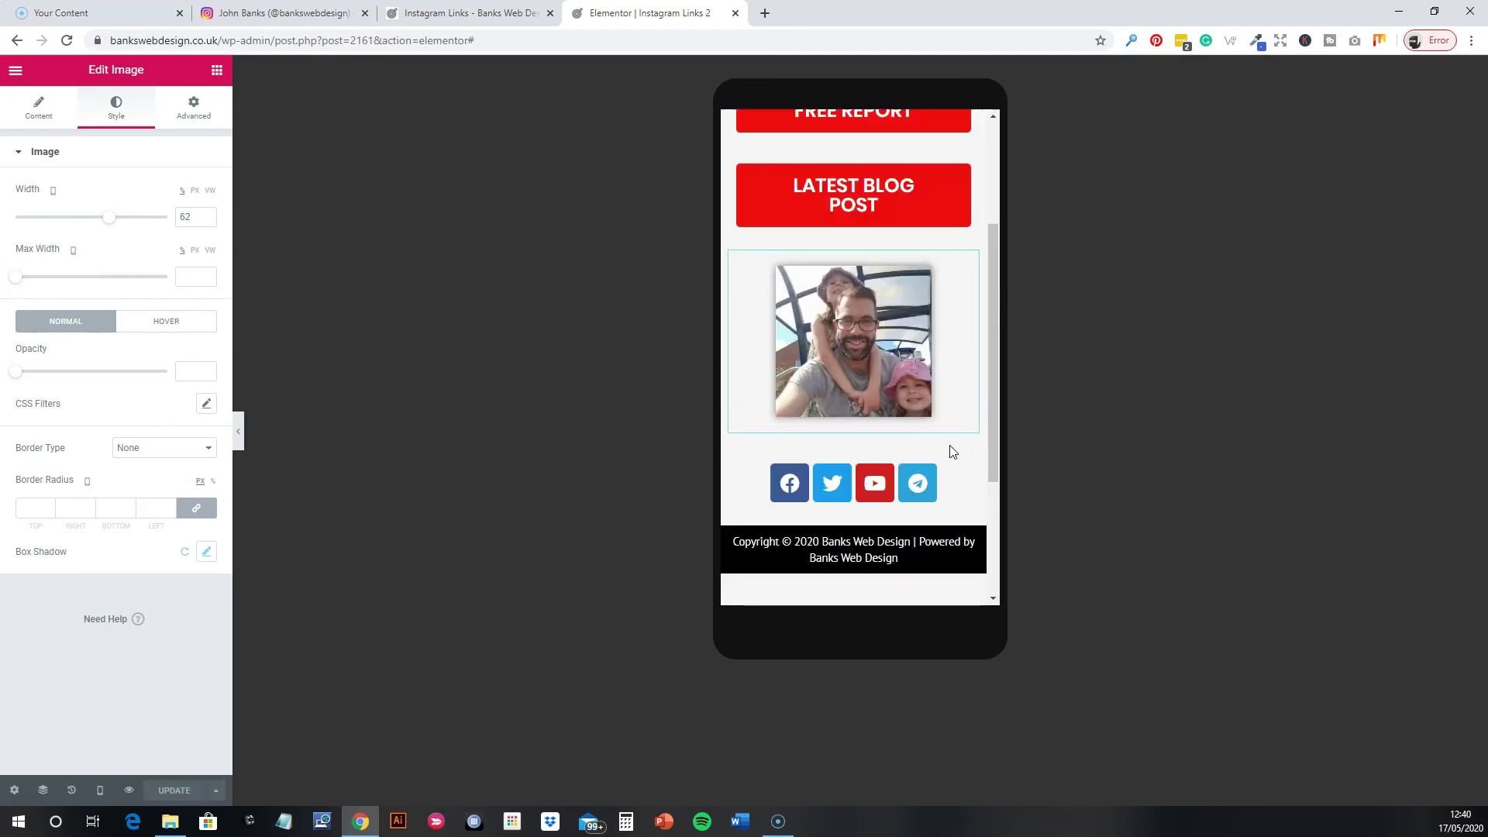
left_click(239, 439)
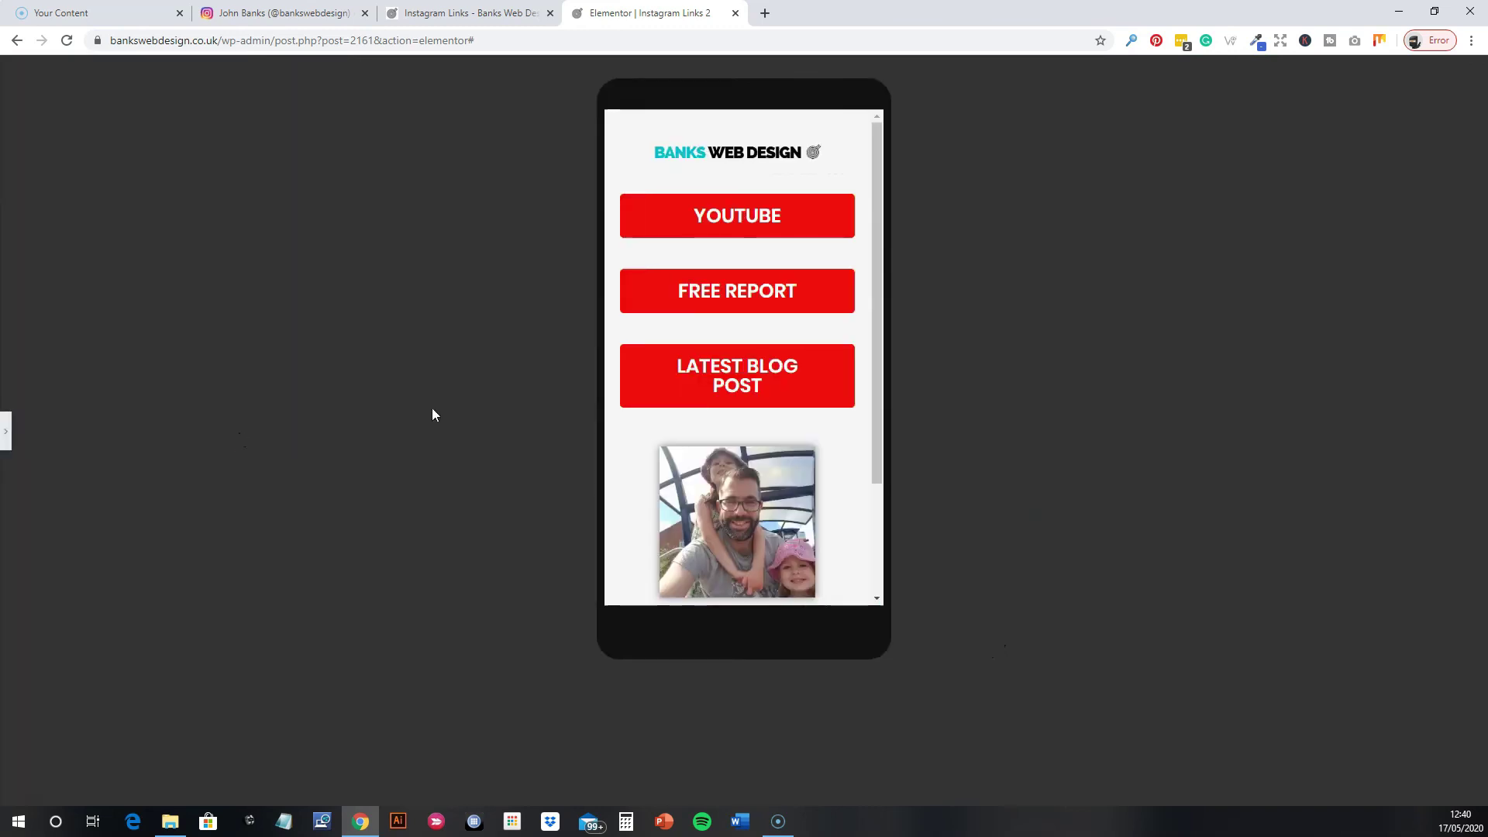
scroll(878, 451, "down", 3)
scroll(808, 535, "up", 3)
scroll(702, 331, "down", 2)
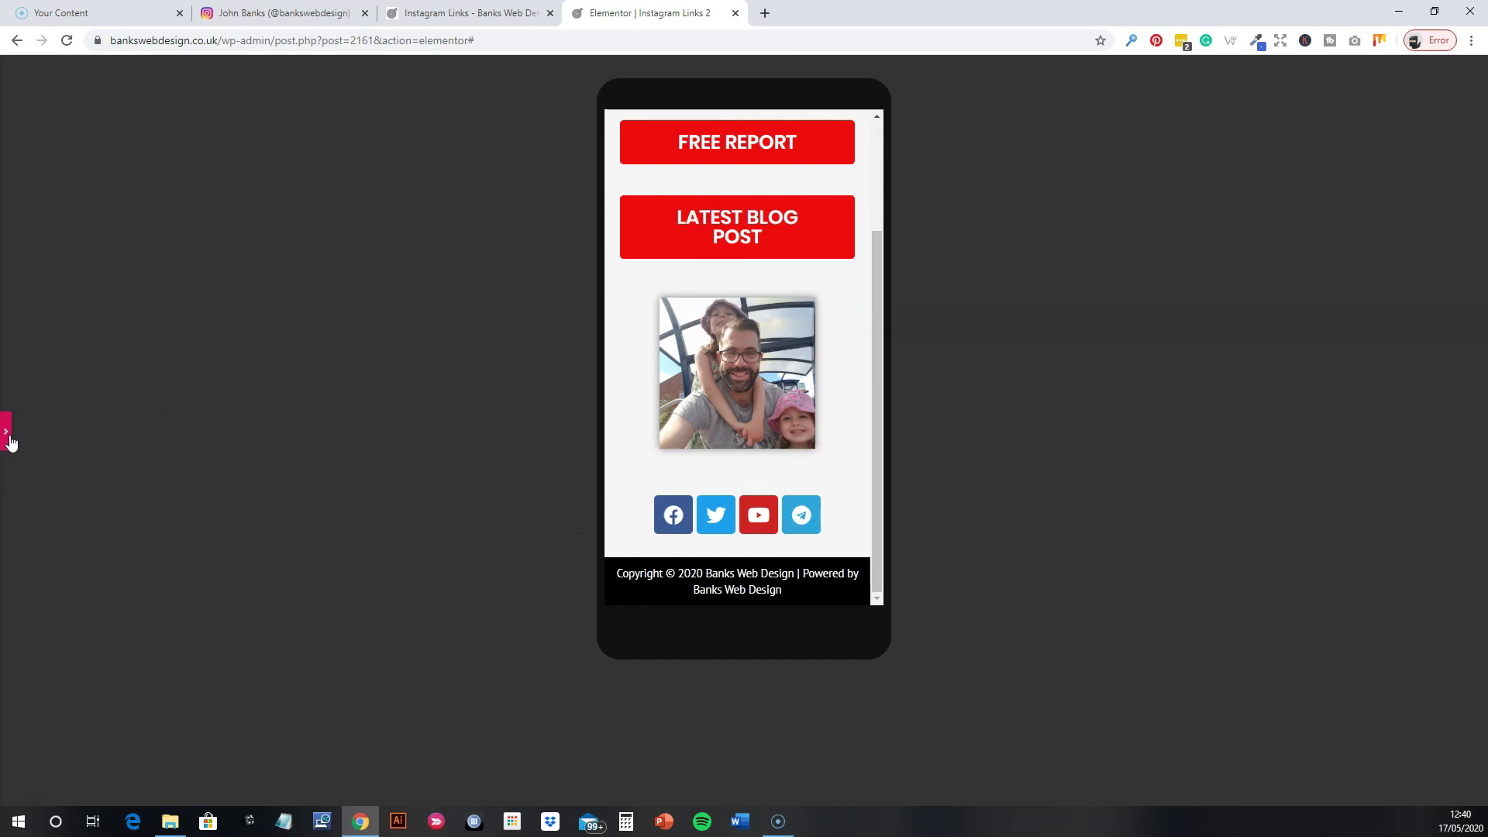
left_click(617, 443)
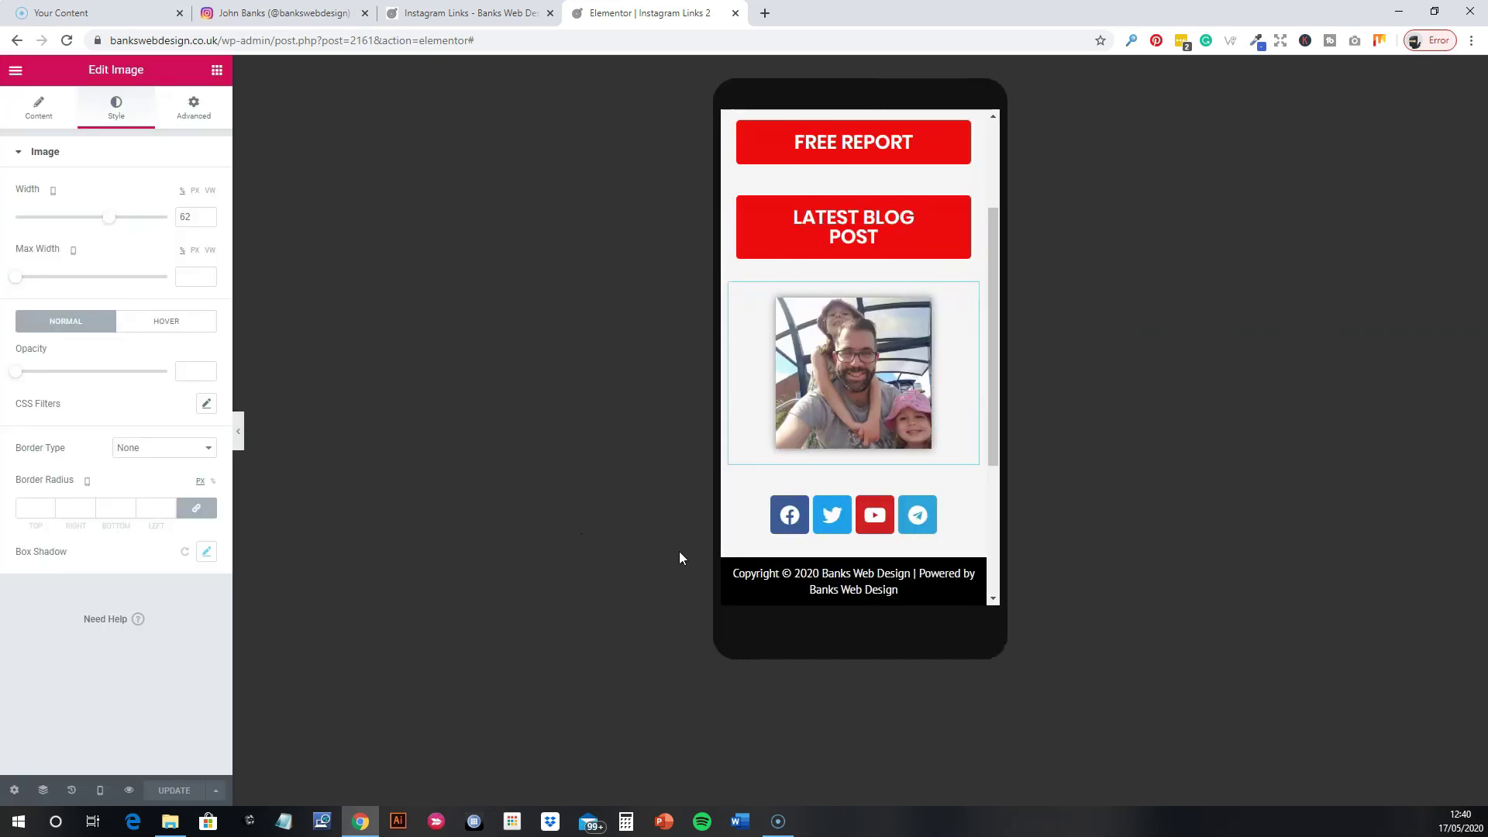
scroll(779, 465, "up", 2)
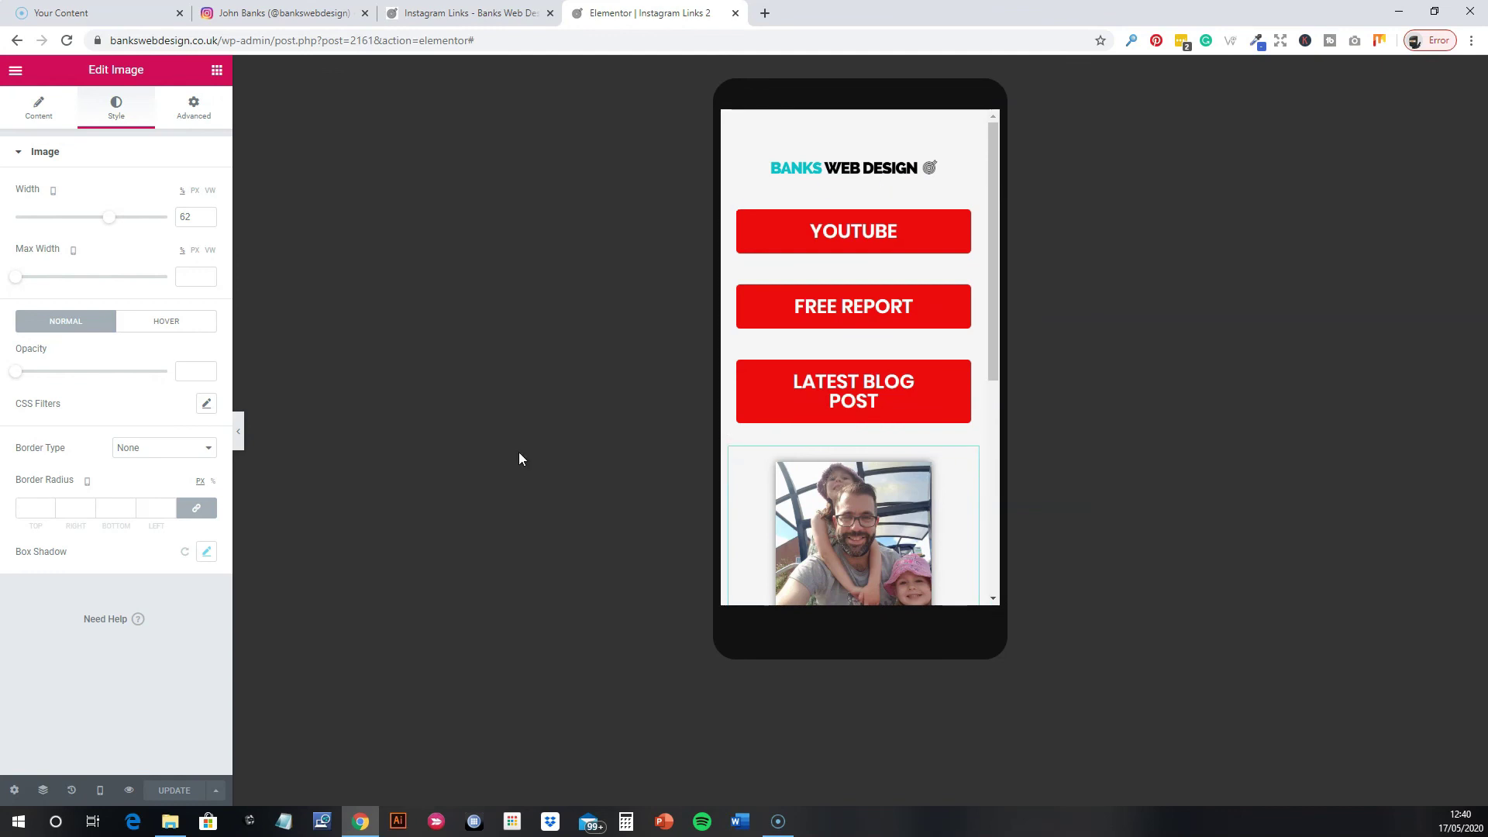